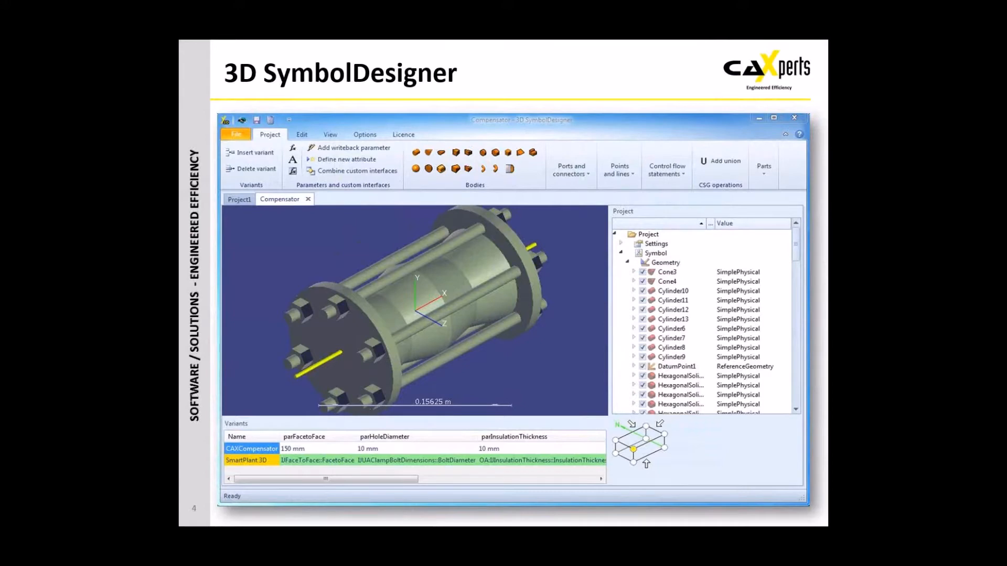
left_click(563, 120)
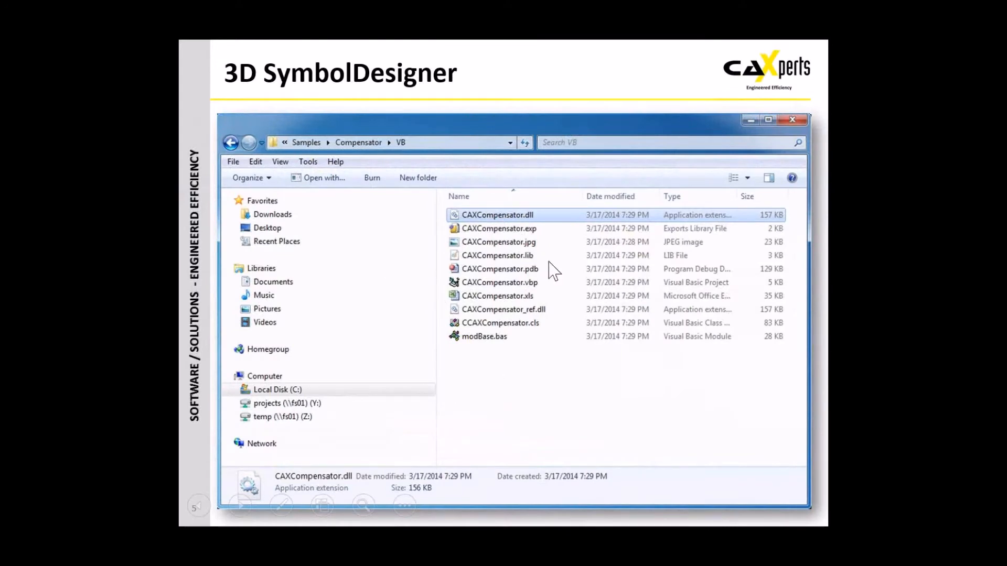
left_click(490, 98)
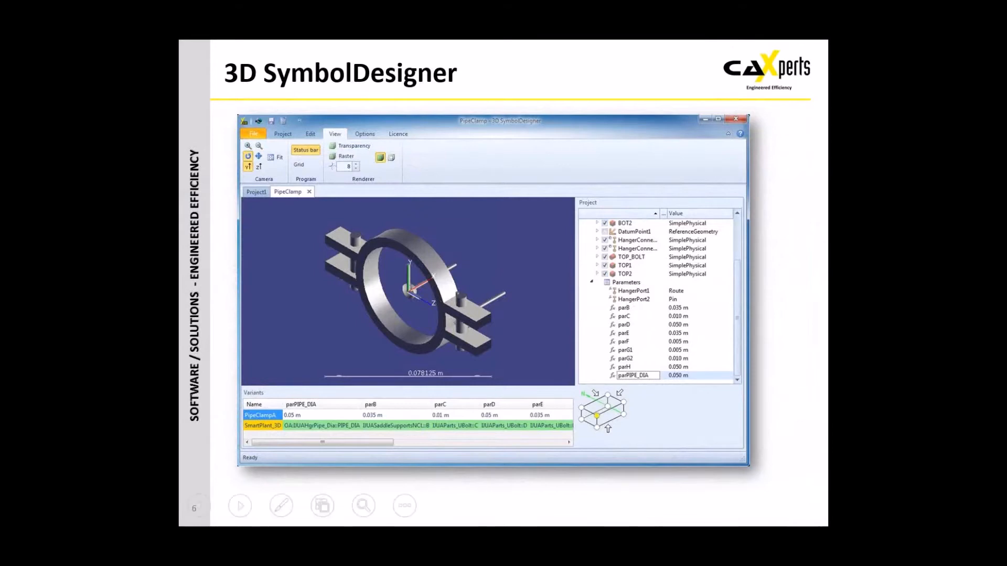
left_click(583, 173)
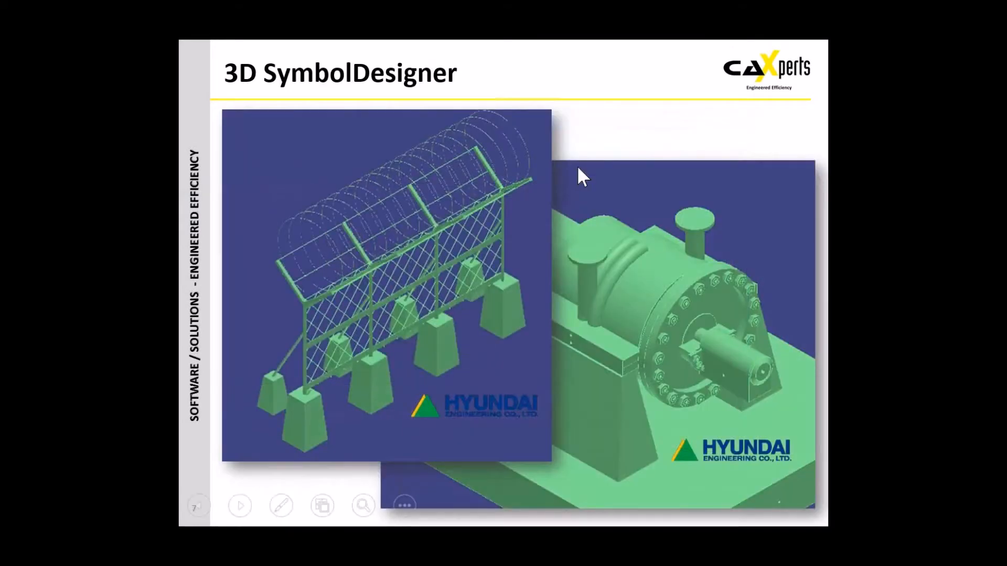
left_click(443, 250)
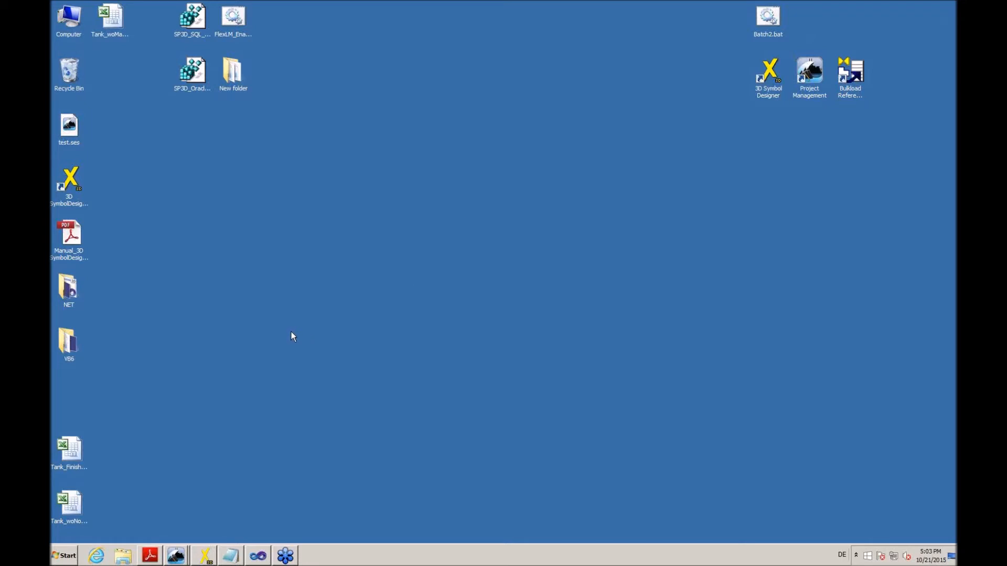
- Switch to 3D SymbolDesigner, dismiss the demonstration mode notice, close the program and start it again from the desktop
left_click(198, 561)
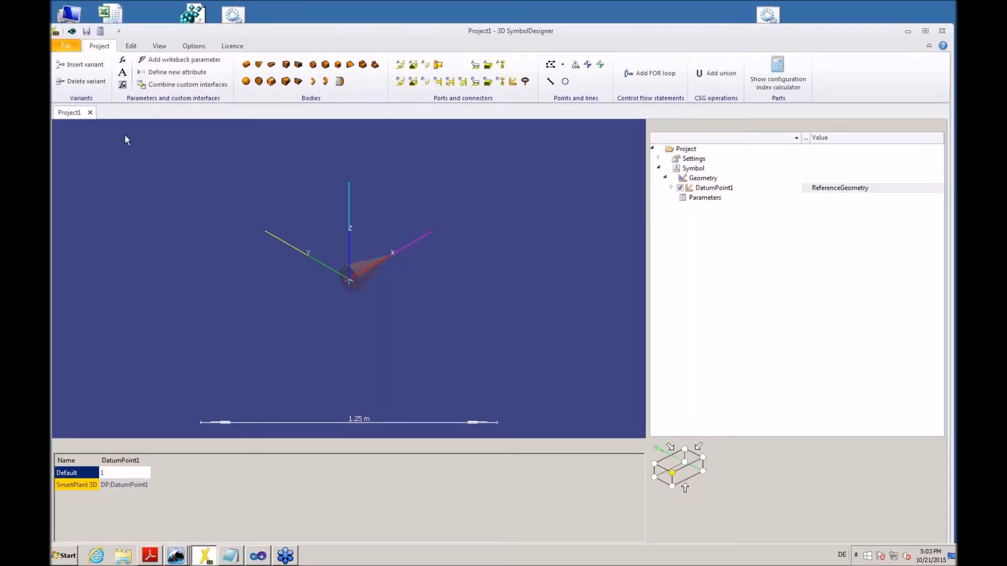
left_click(72, 31)
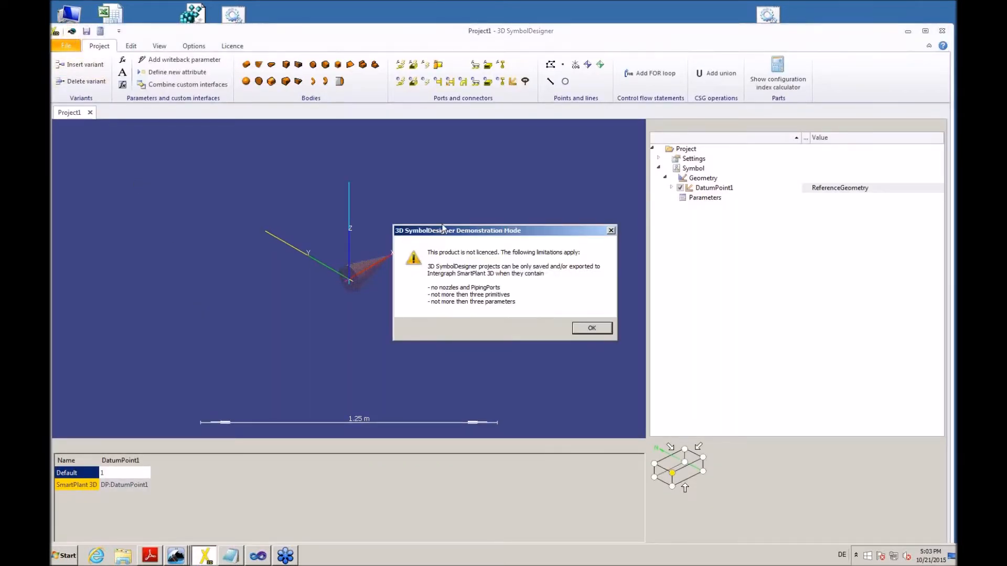
left_click(586, 328)
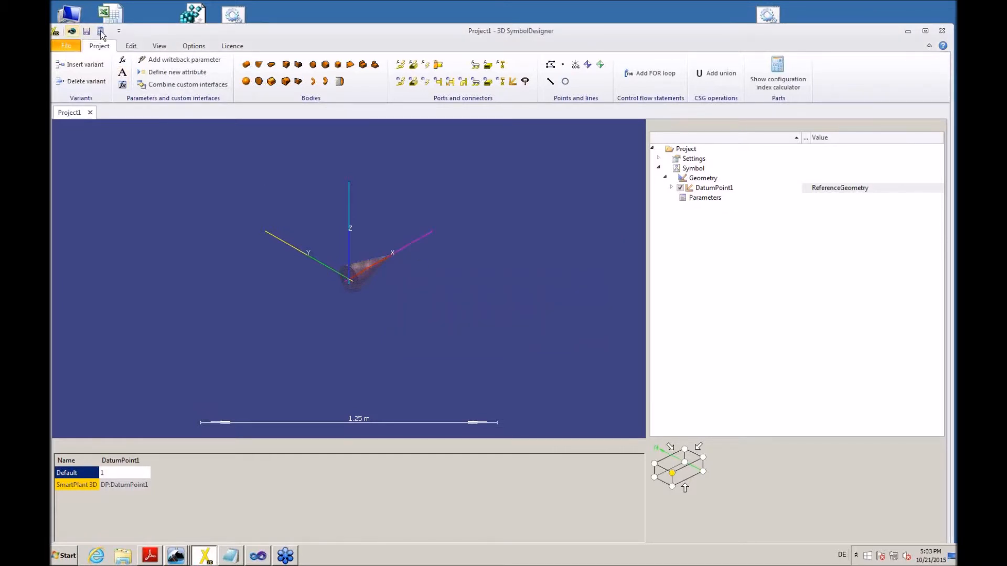
double_click(882, 27)
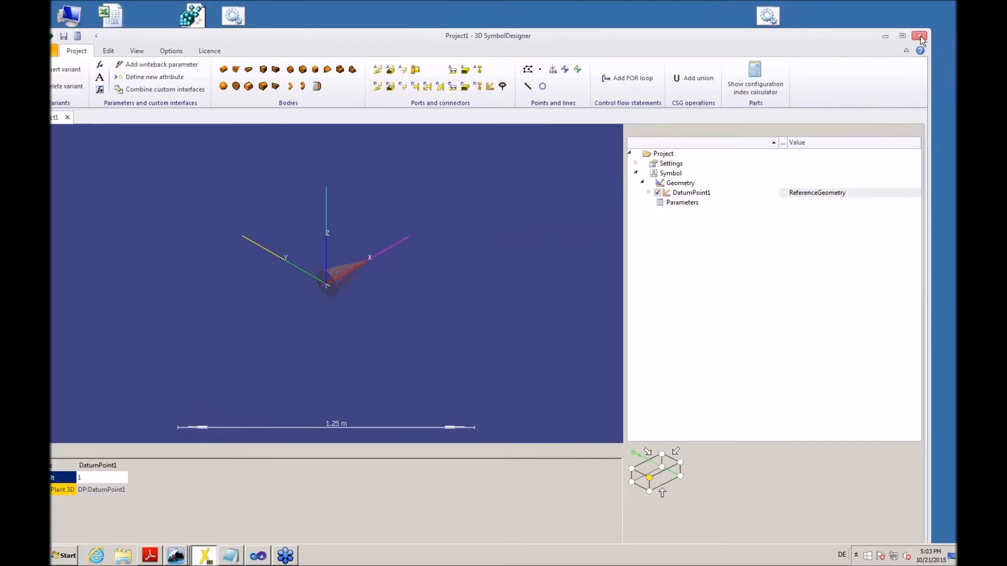
left_click(920, 37)
left_click(514, 309)
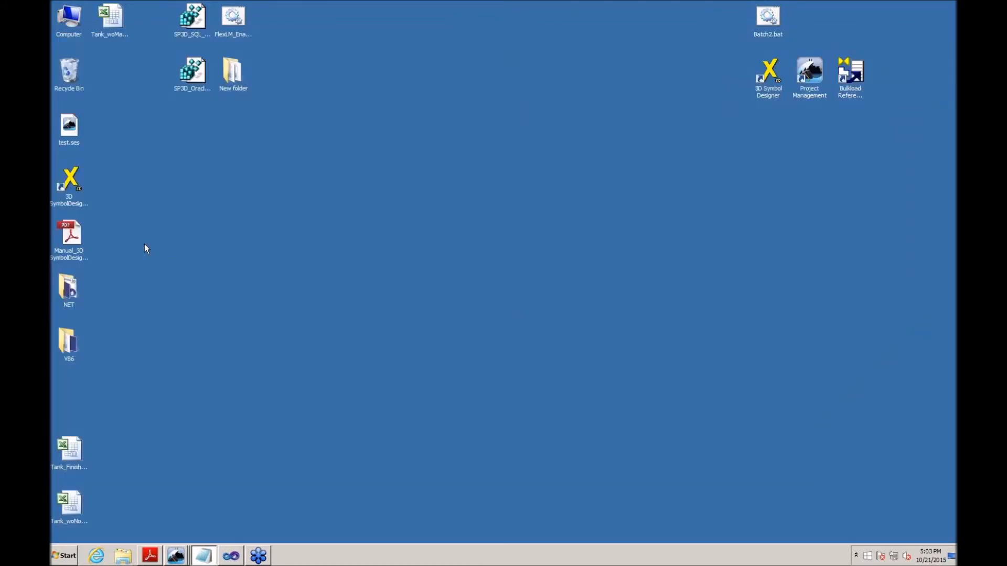
double_click(81, 188)
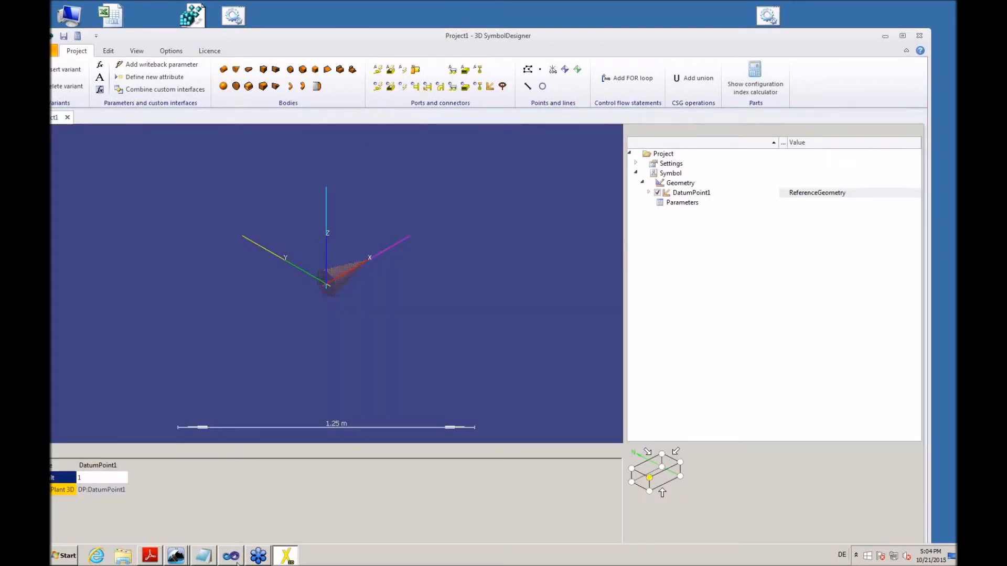
- Switch to Visual Studio, maximize it and expand the Private Variables and Symbol Definition regions of StorageTankAsm.vb to view the code
left_click(233, 558)
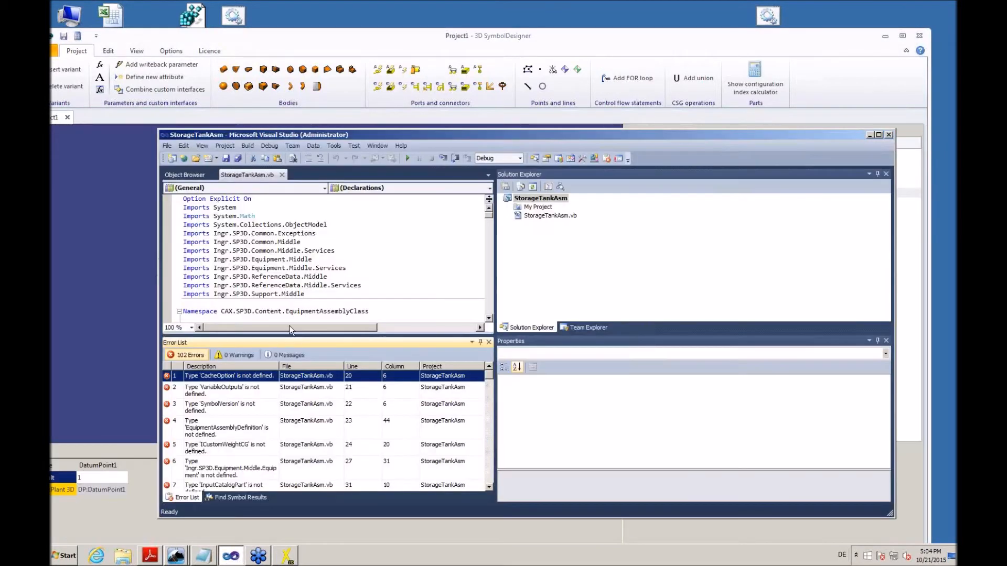
double_click(325, 135)
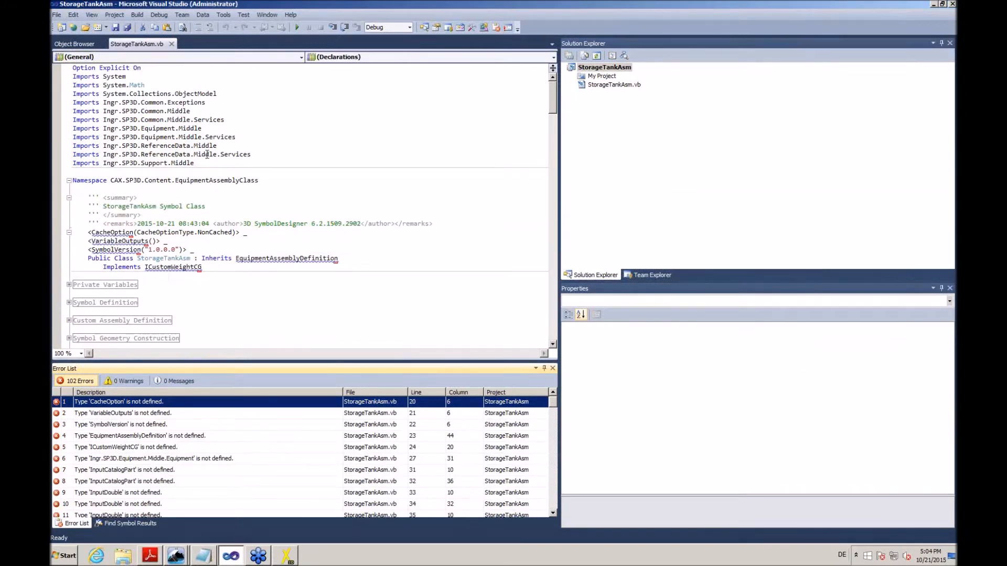
left_click(69, 285)
scroll(84, 263, "down", 3)
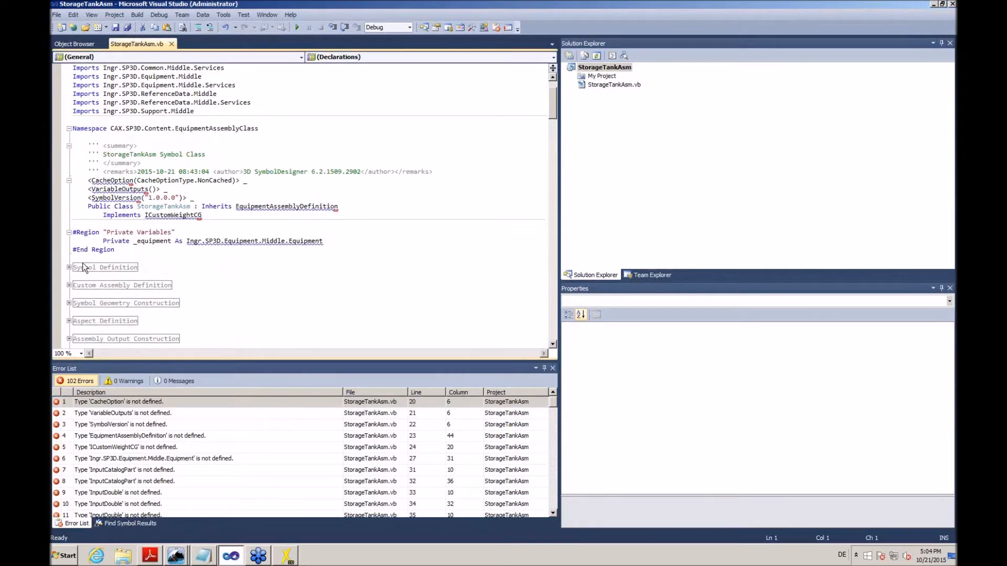
left_click(68, 242)
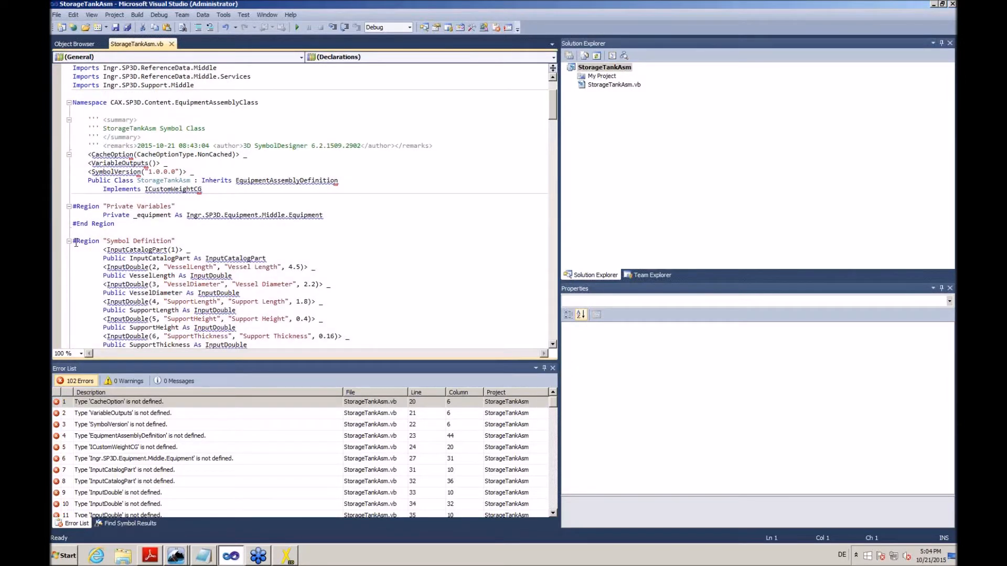
scroll(79, 246, "down", 4)
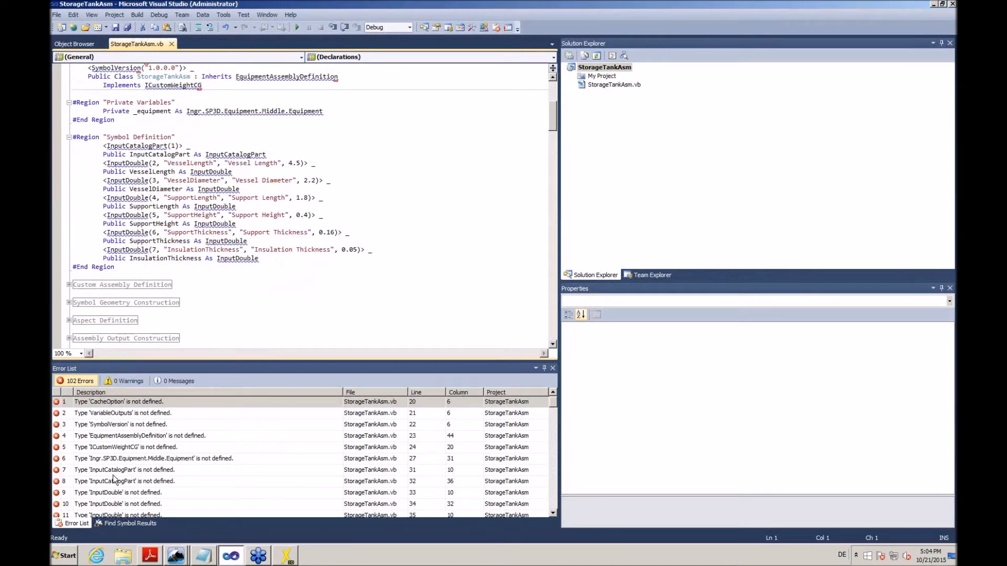
- Switch to the 3D SymbolDesigner manual and read section 5.5, .NET symbols, up to opening the .vbproj file
mouse_move(152, 559)
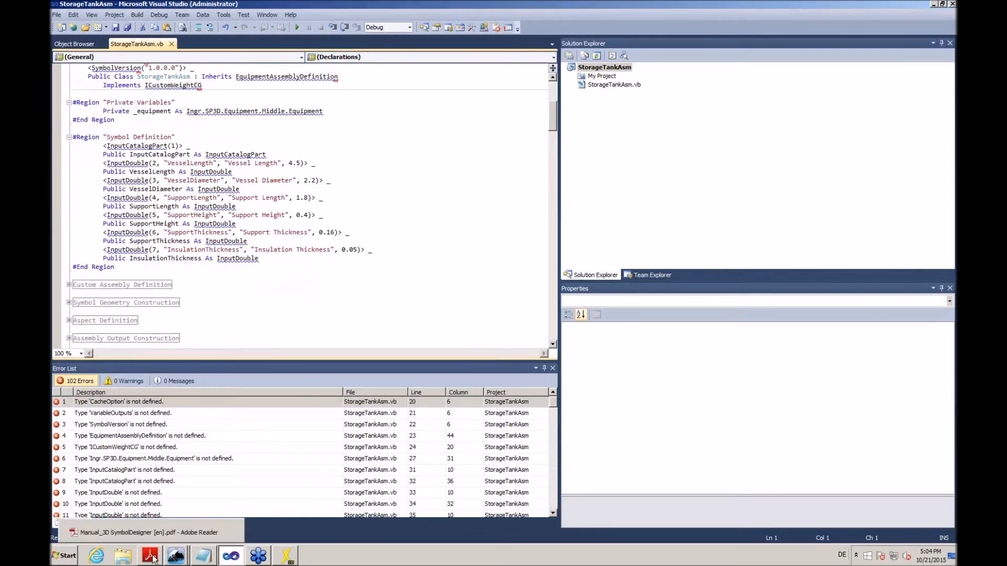
left_click(148, 532)
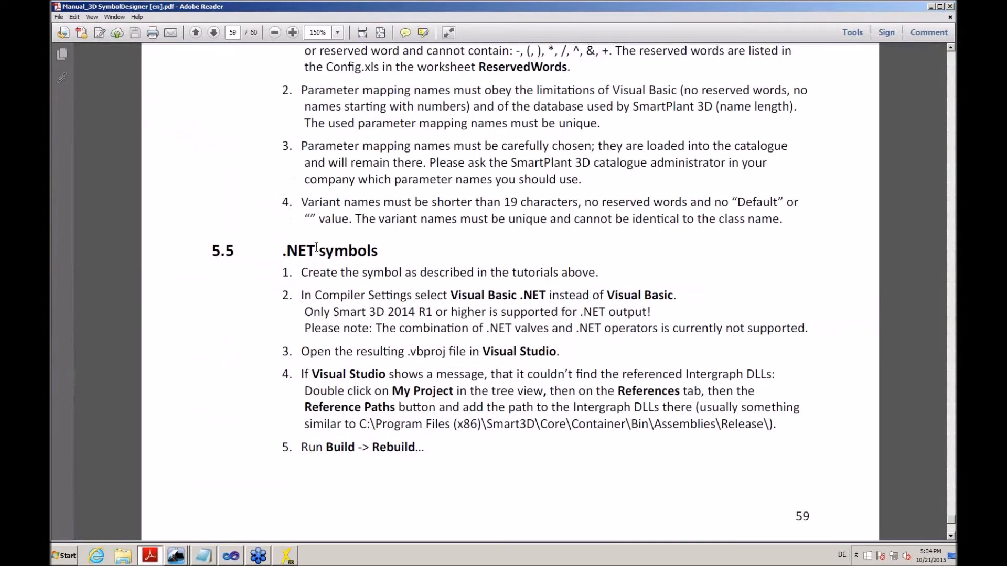
left_click_drag(211, 250, 236, 251)
left_click_drag(302, 272, 515, 269)
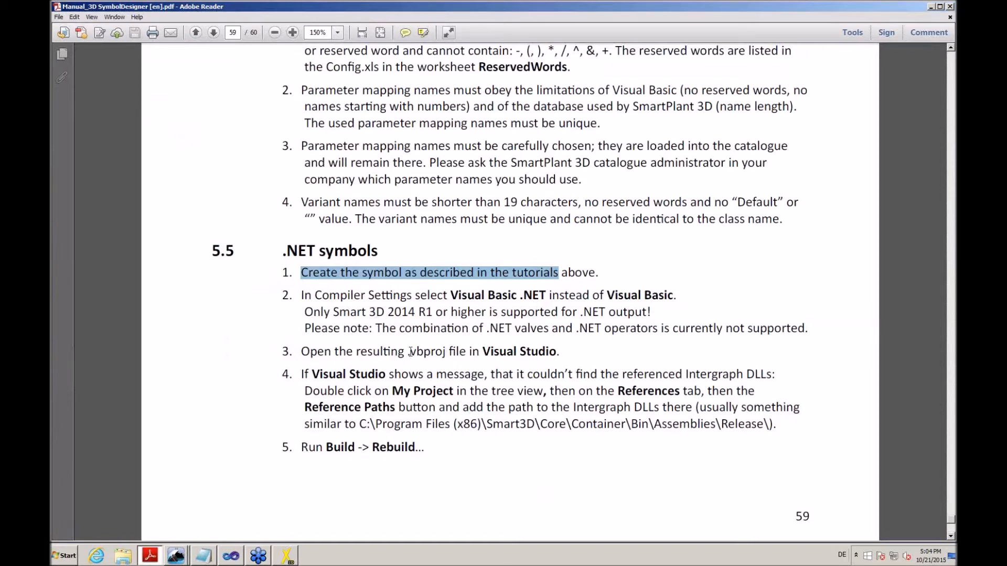
left_click(435, 351)
left_click_drag(417, 351, 436, 351)
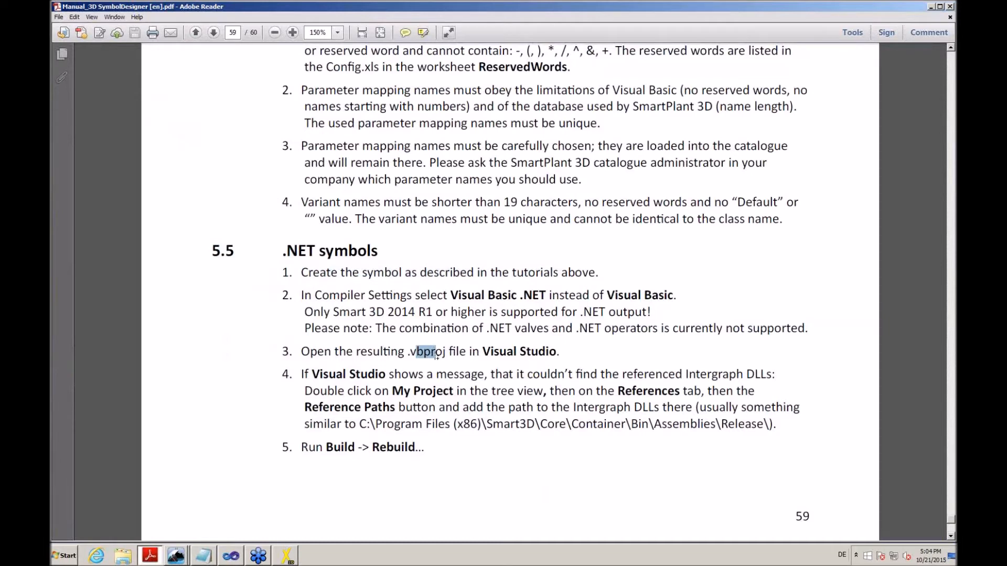
- Copy the Intergraph DLL path C:\Program Files (x86)\Smart3D\Core\Container\Bin\Assemblies\Release\ from item 4 of the manual's .NET symbols section
left_click(360, 425)
left_click_drag(361, 425, 778, 429)
key("ctrl+c")
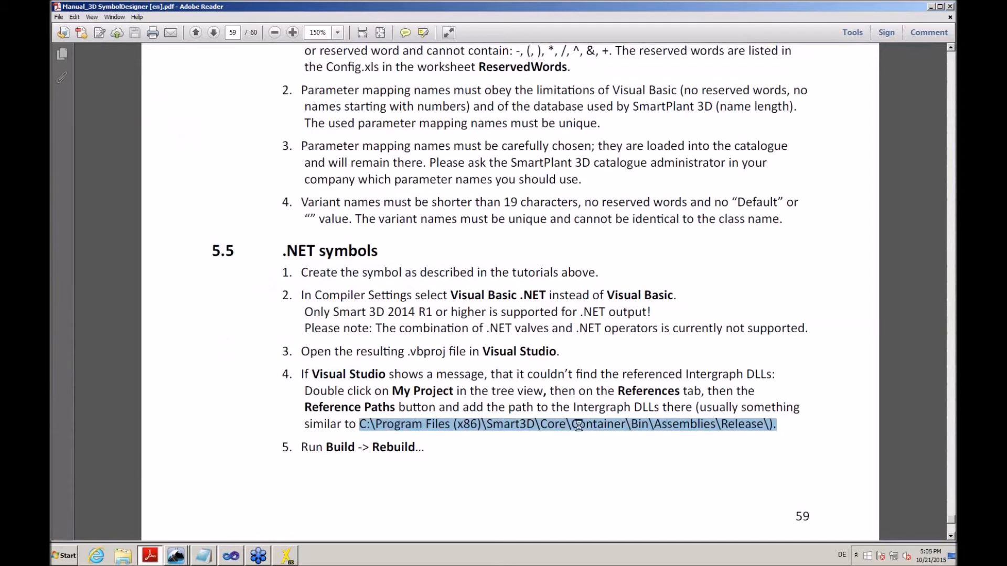
- In Visual Studio, add C:\Program Files (x86)\Smart3D\Core\Container\Bin\Assemblies\Release\ to the StorageTankAsm project's reference paths
left_click(236, 561)
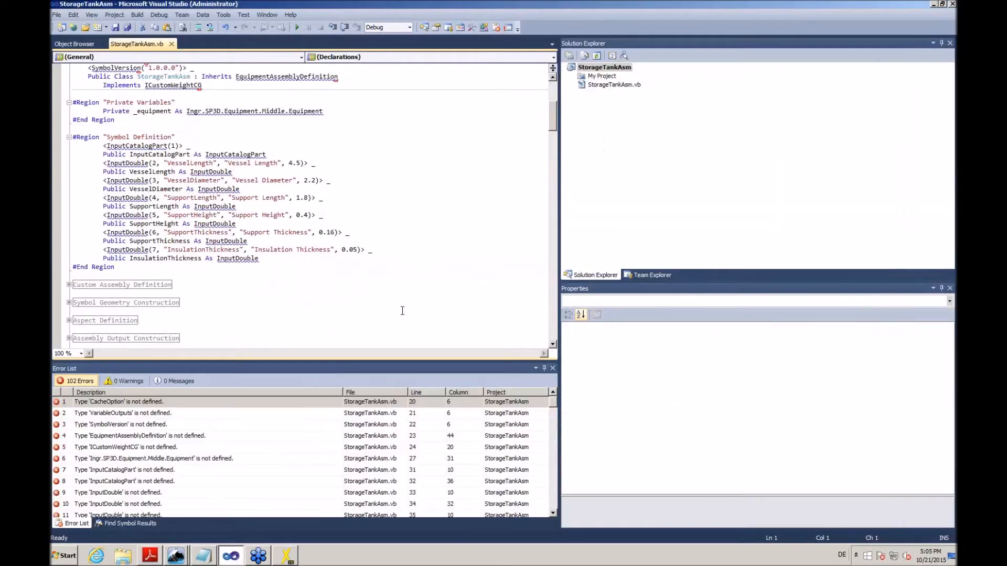
double_click(596, 77)
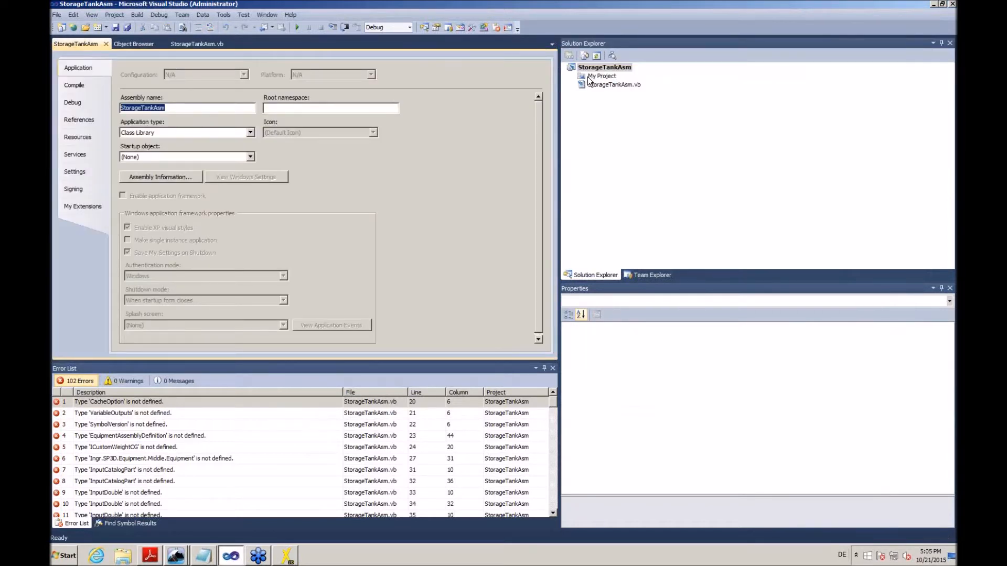
left_click(80, 121)
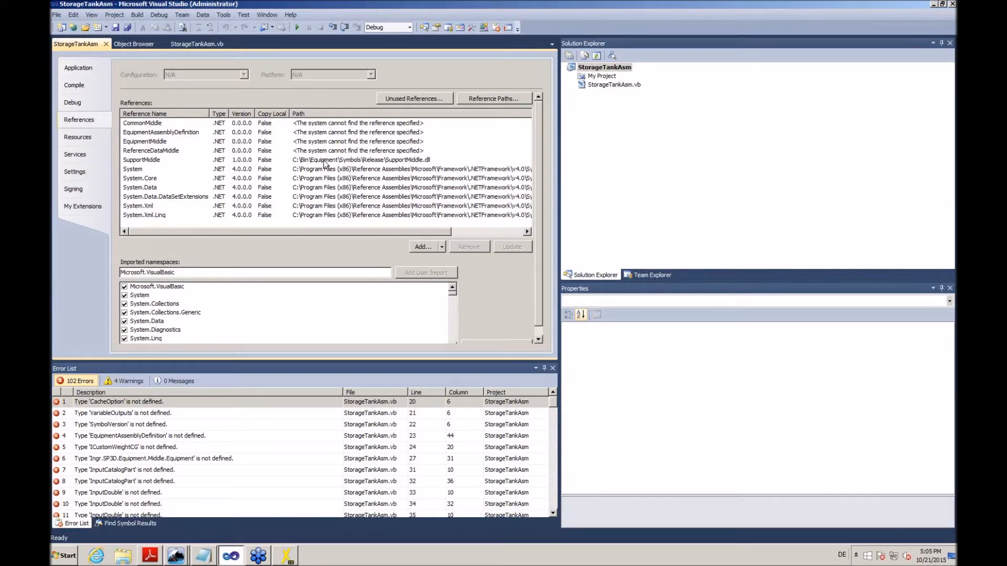
left_click(478, 99)
key("ctrl+v")
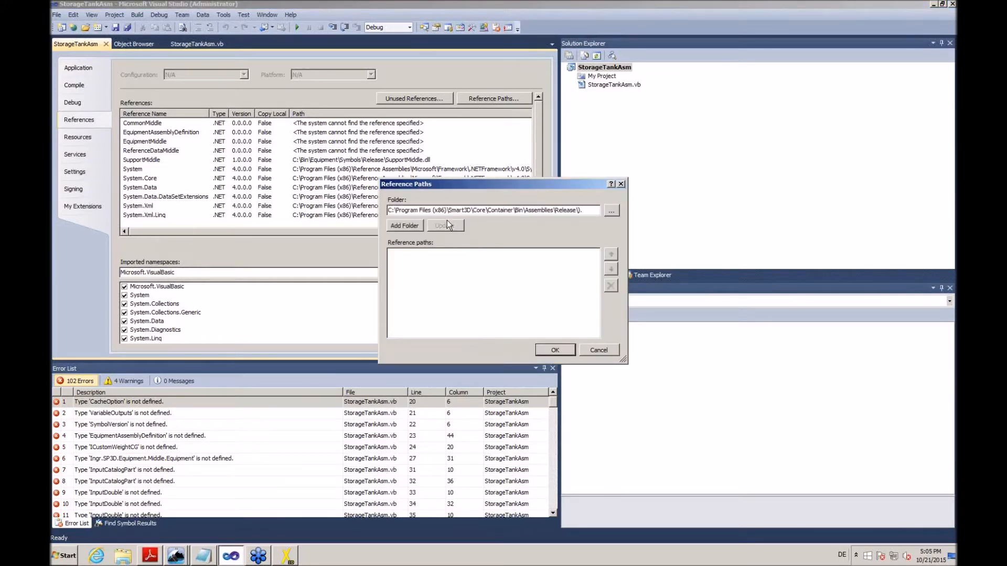
key("BackSpace")
key("BackSpace")
left_click(409, 225)
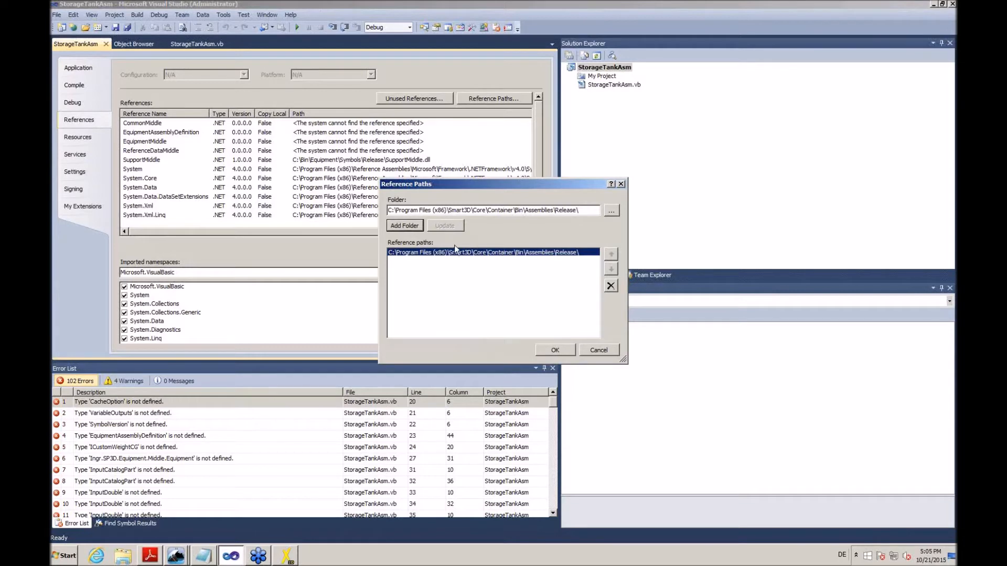
left_click(554, 350)
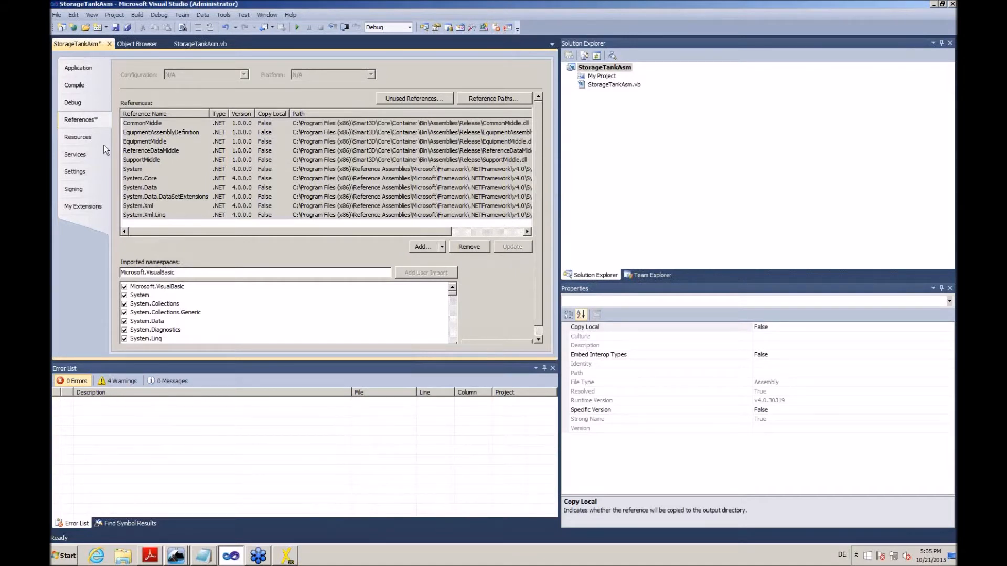
- Rebuild the StorageTankAsm project and minimize Visual Studio
left_click(137, 14)
left_click(149, 38)
left_click(934, 5)
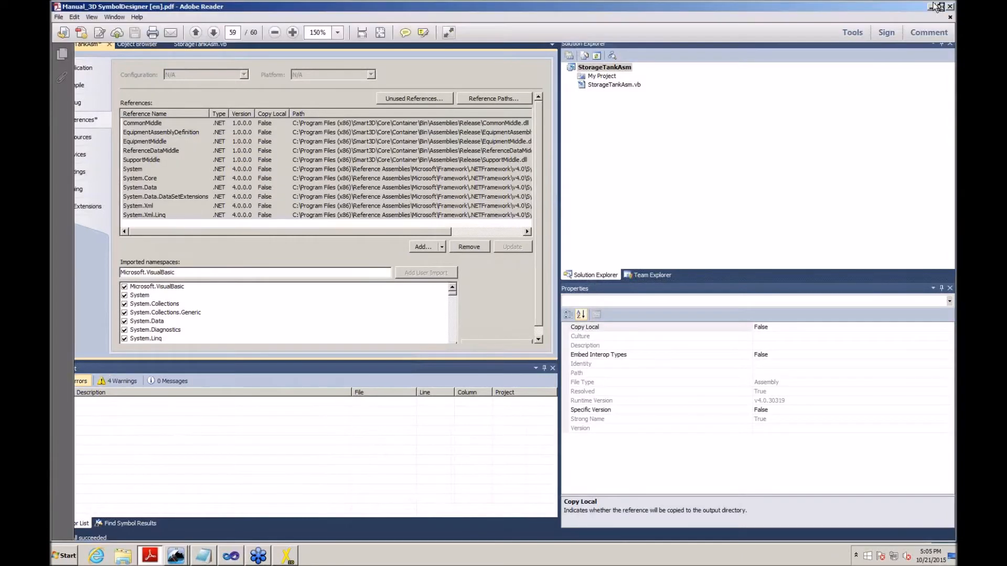
- In Windows Explorer, browse from the desktop to NET\obj\Debug and select the compiled StorageTankAsm.dll
left_click(123, 555)
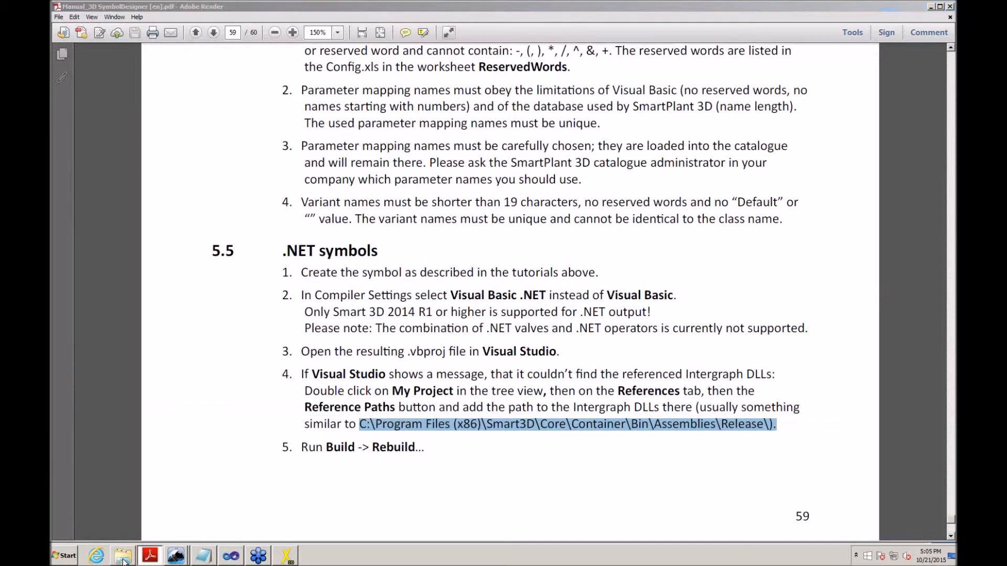
left_click(483, 225)
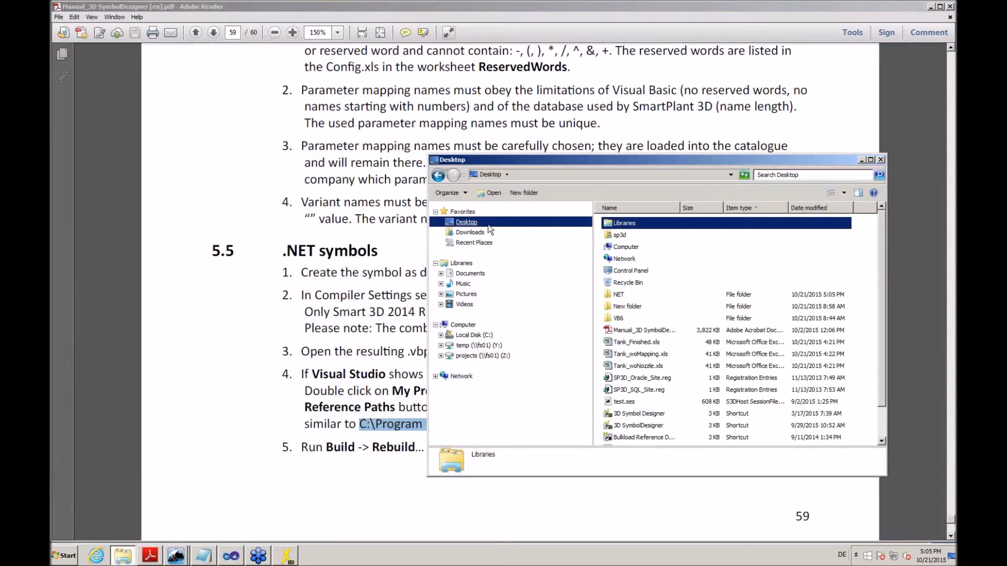
double_click(619, 294)
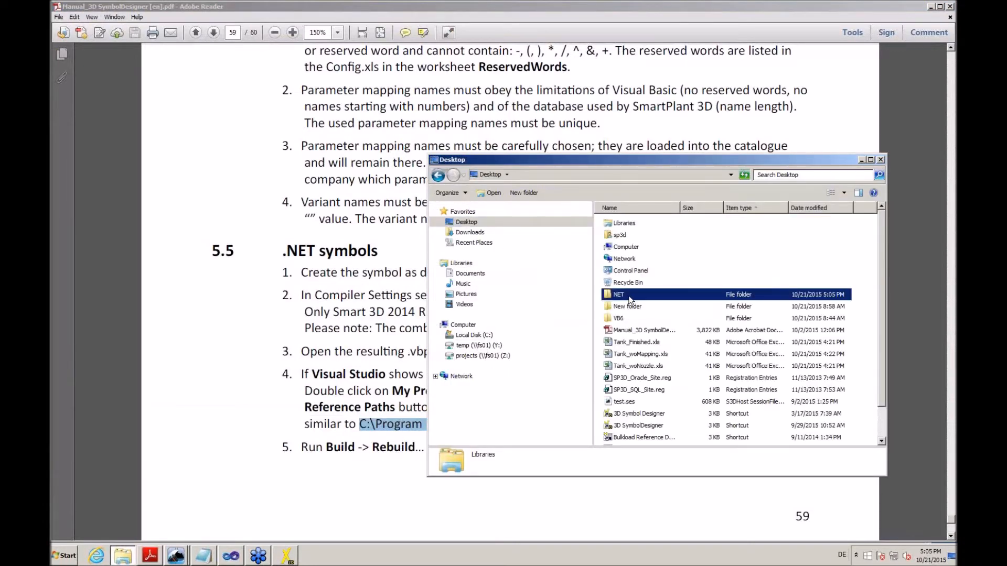
double_click(619, 235)
double_click(622, 223)
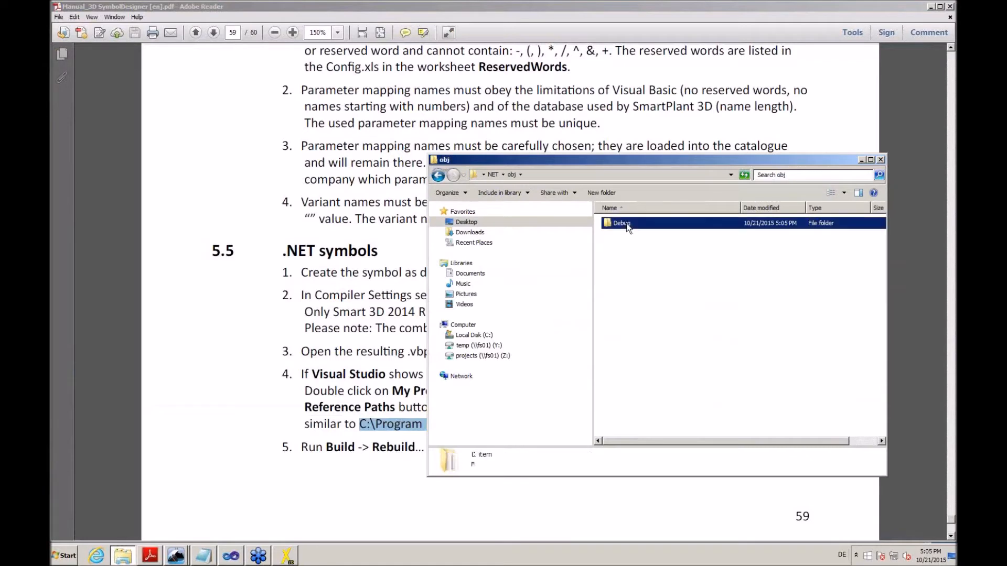
left_click(647, 259)
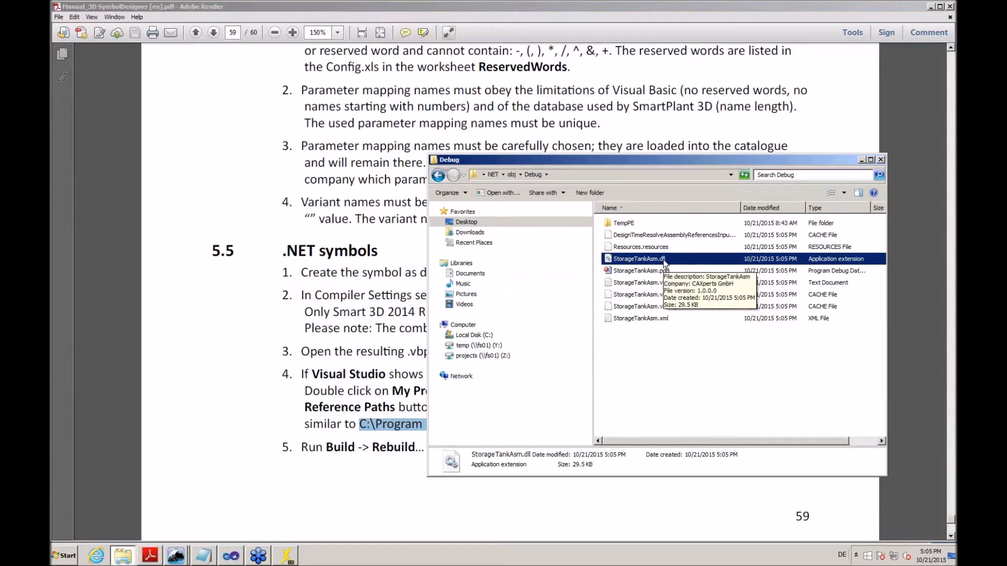
- Read the manual's remaining .NET symbol steps and locate the Update Custom Symbol Configuration command for the TEST_CDB catalogue in Project Management
left_click(334, 501)
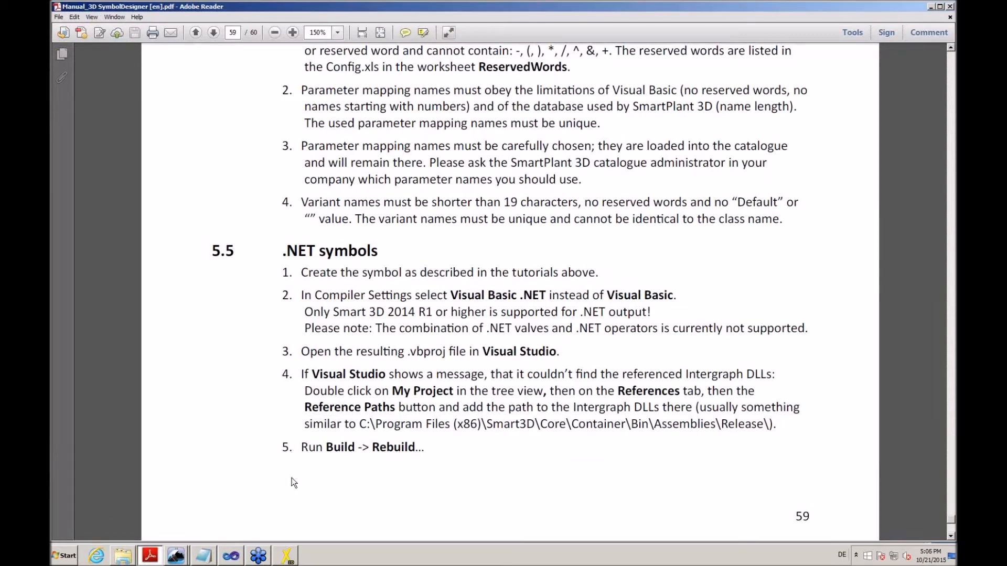
scroll(292, 477, "down", 5)
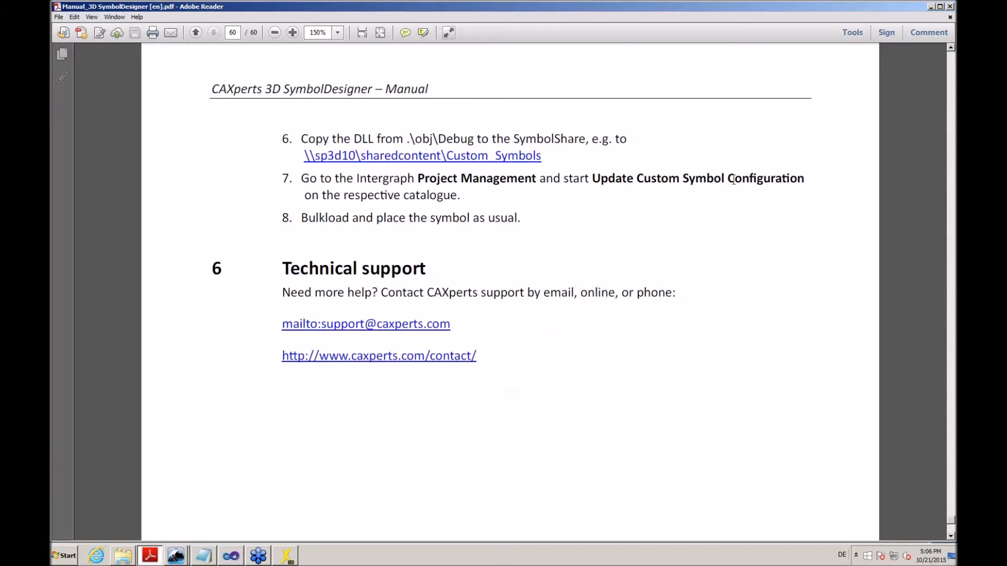
left_click(177, 556)
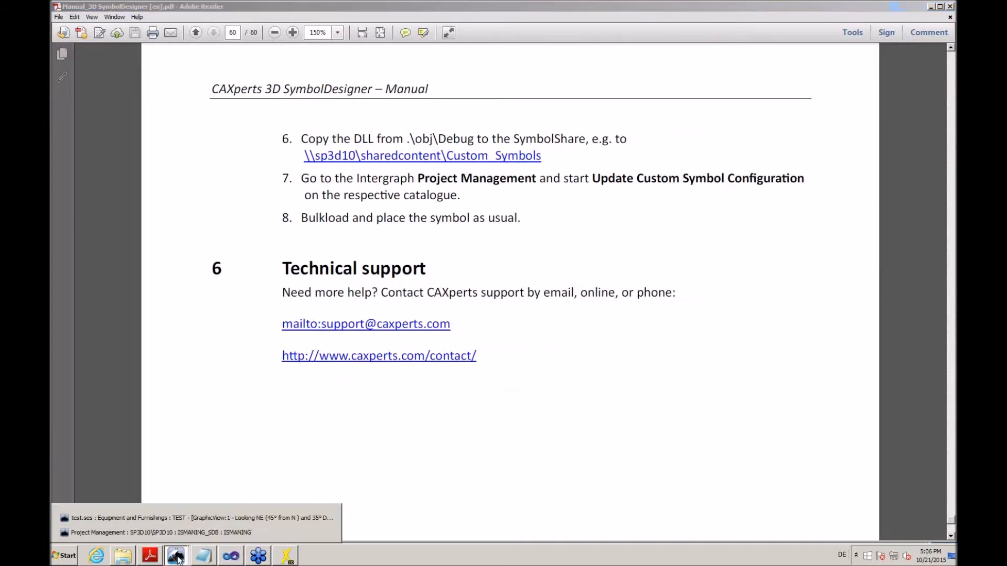
left_click(157, 533)
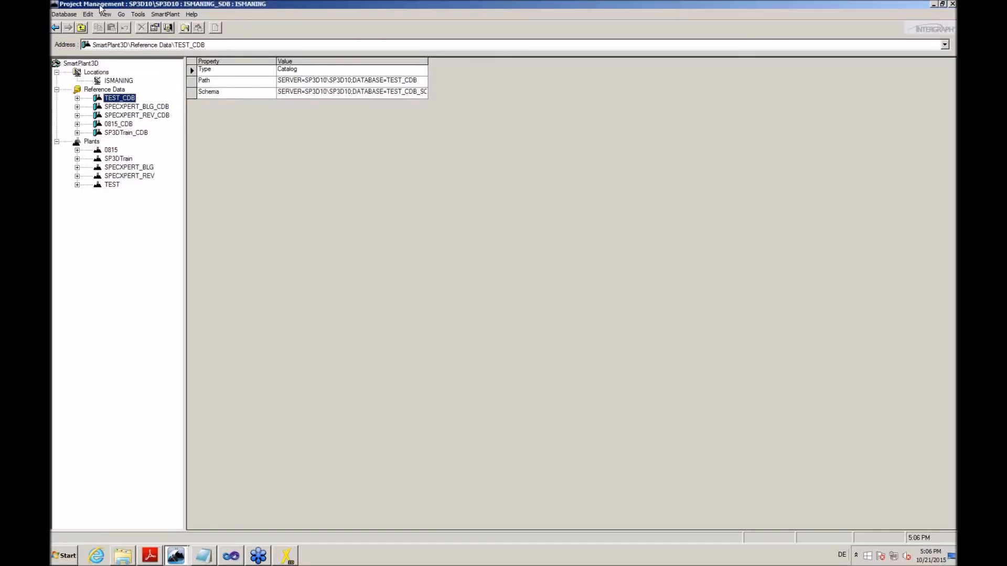
left_click(113, 99)
right_click(114, 101)
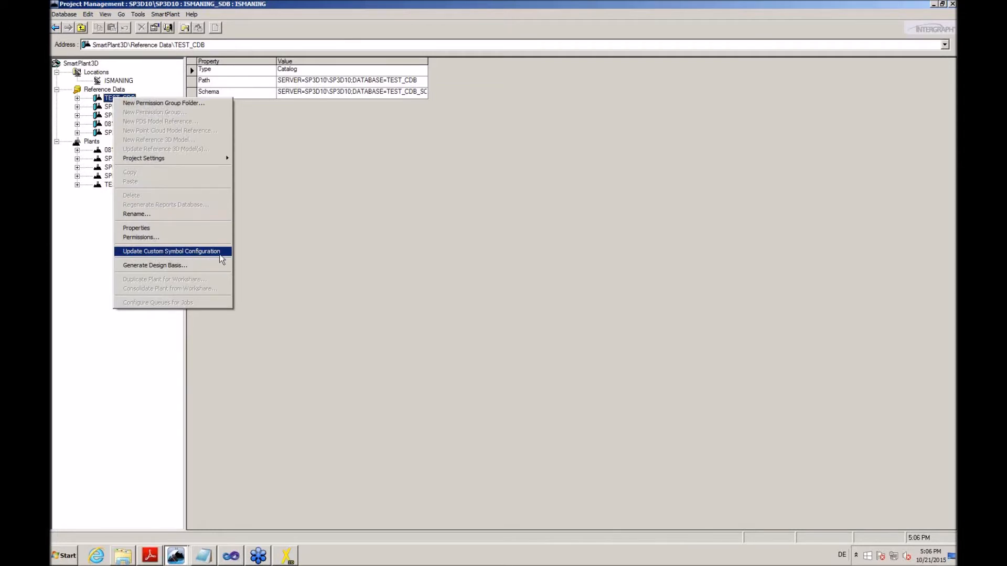
left_click(301, 254)
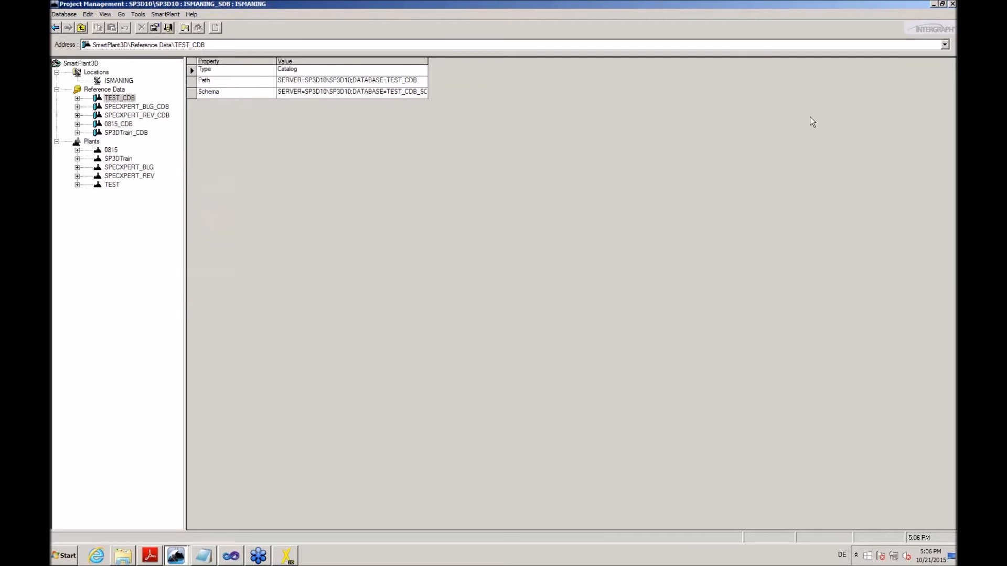
left_click(933, 4)
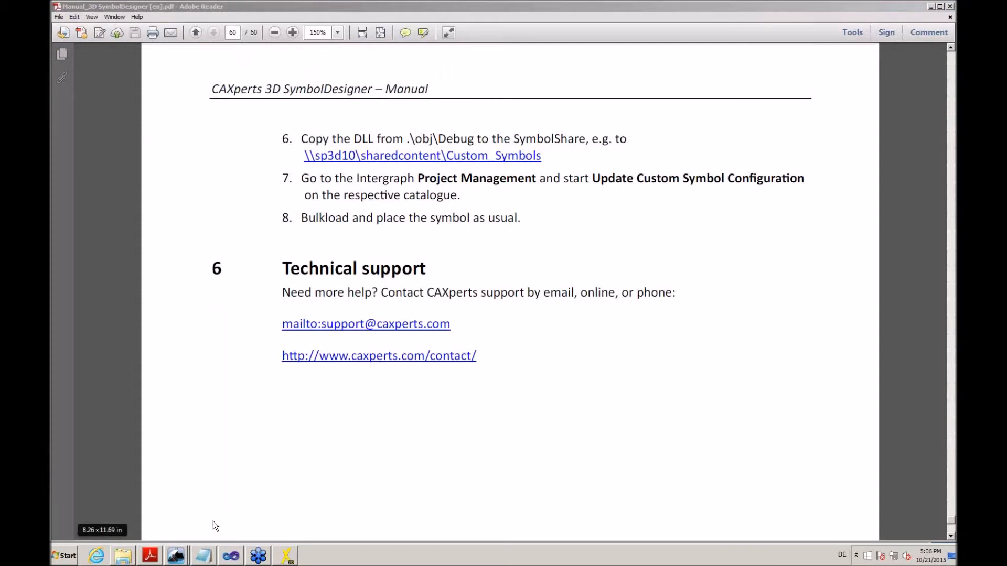
- In 3D SymbolDesigner, examine the SmartPlant 3D Wizard's compiler settings for Visual Basic .NET and Visual Basic 6, then cancel the wizard
left_click(288, 558)
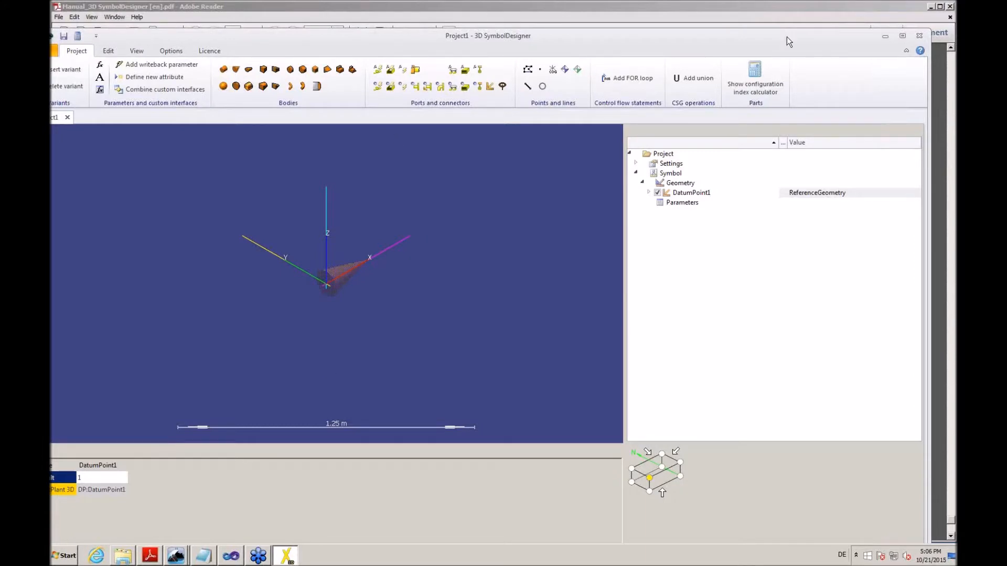
left_click(902, 36)
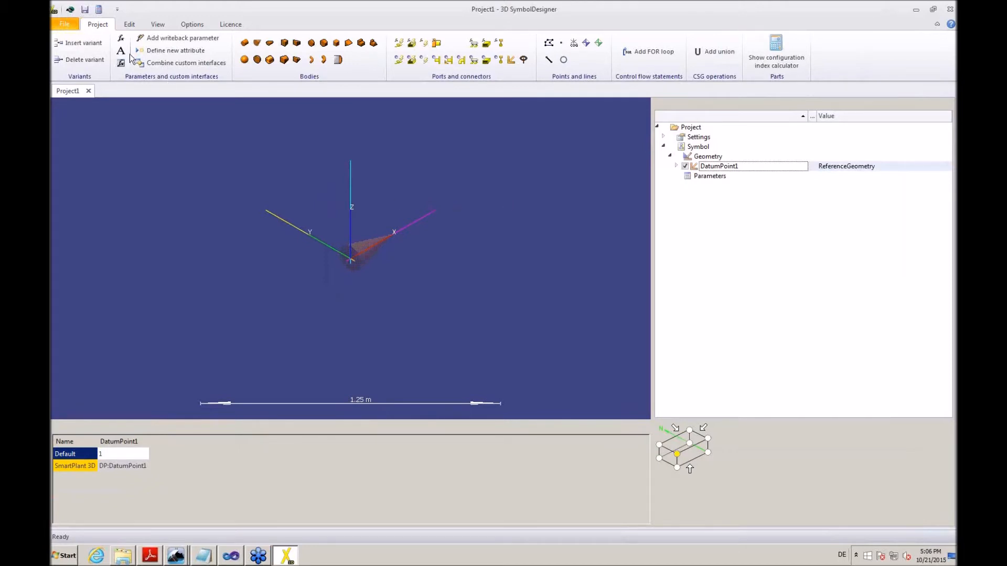
left_click(70, 9)
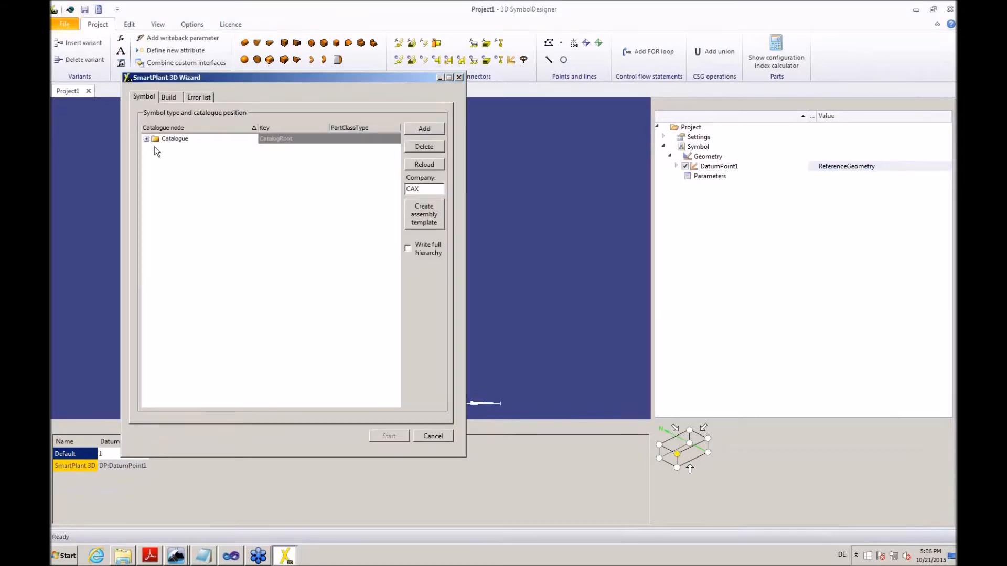
left_click(169, 98)
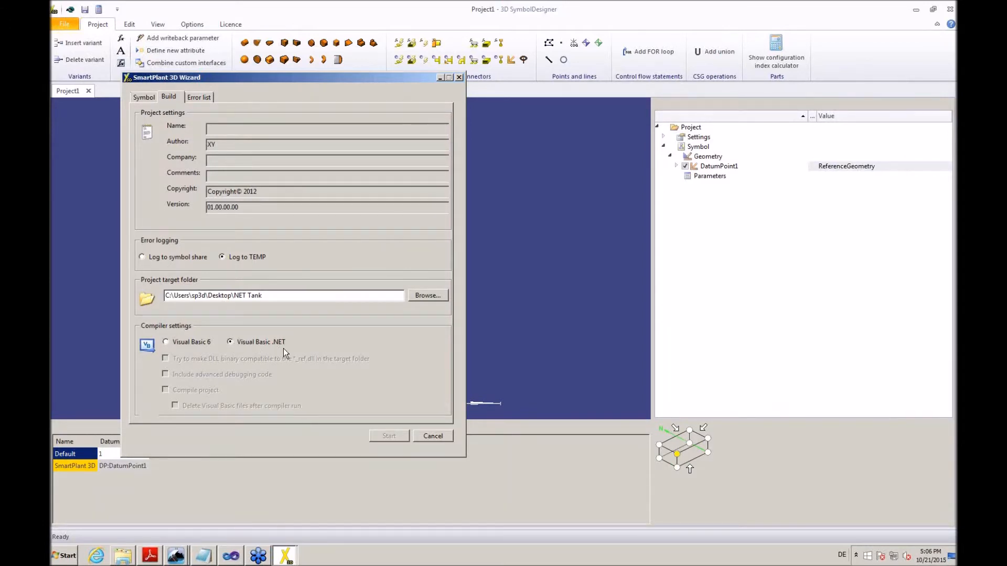
left_click(173, 343)
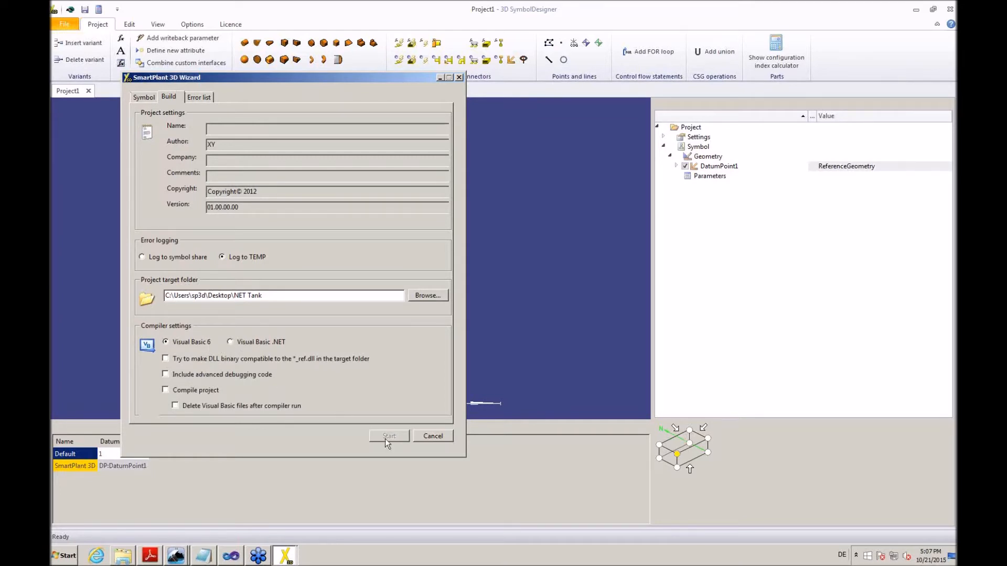
left_click(432, 437)
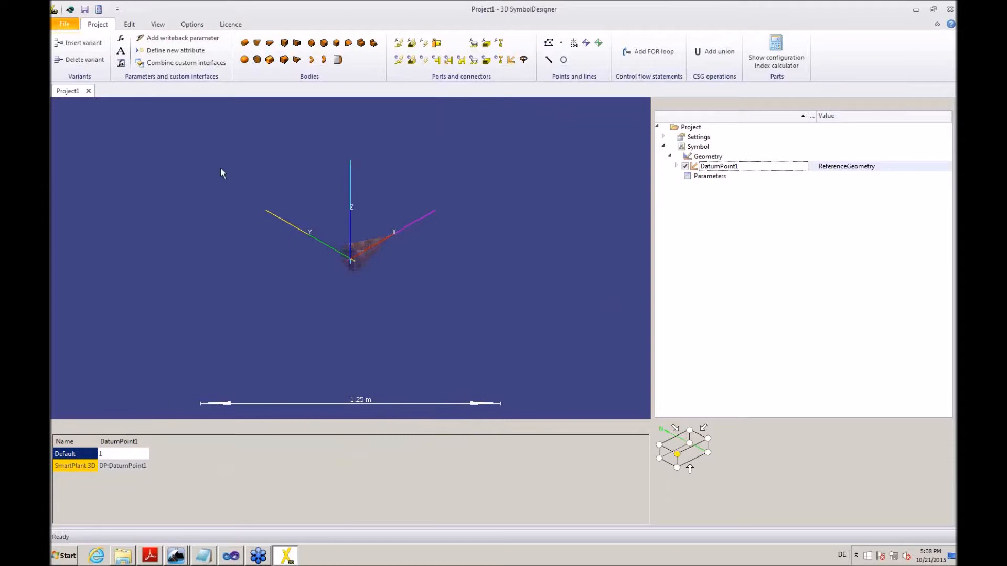
- Add a cylinder to the symbol and expand its geometry, rotation and translation properties
left_click(247, 45)
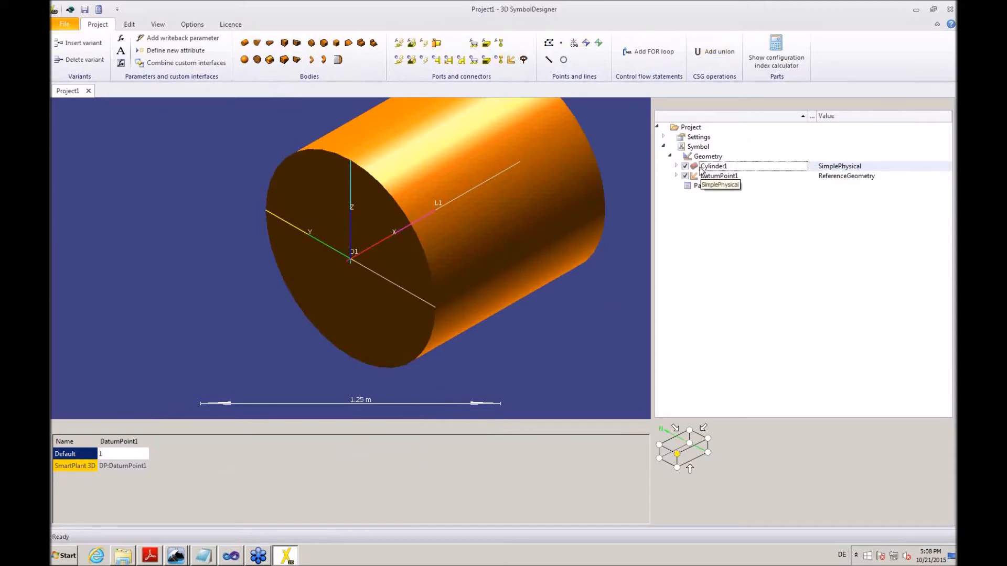
left_click(677, 166)
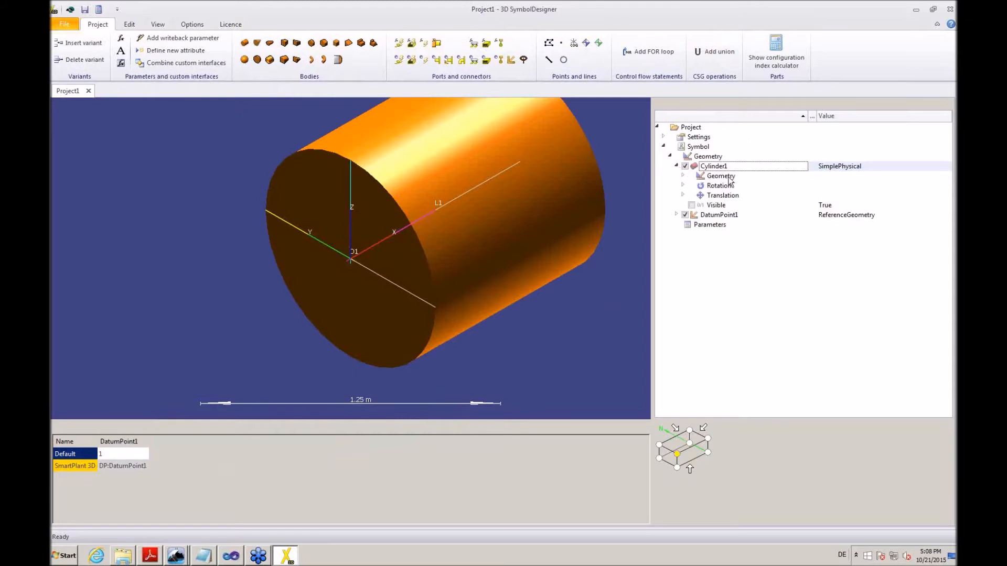
left_click(683, 177)
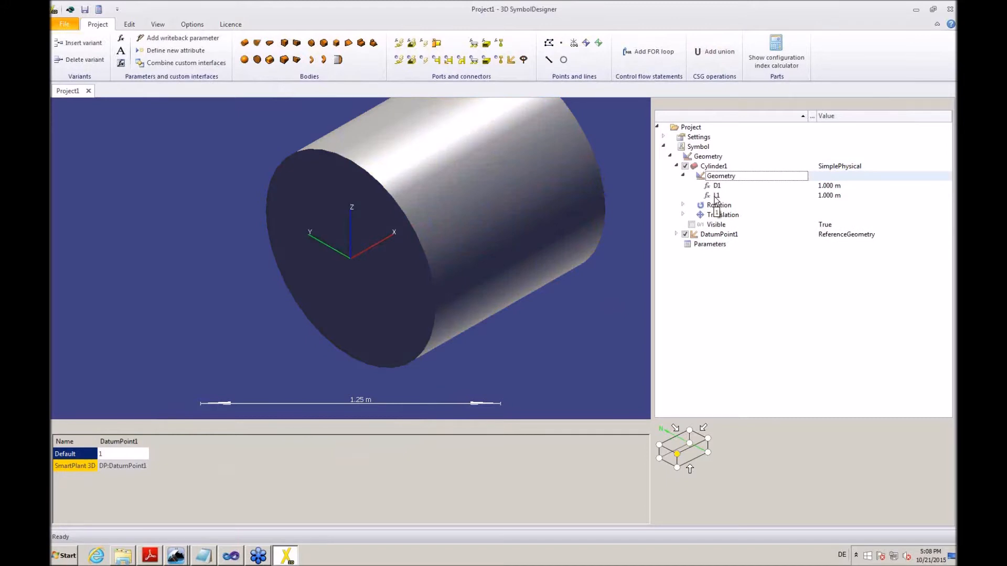
left_click(684, 205)
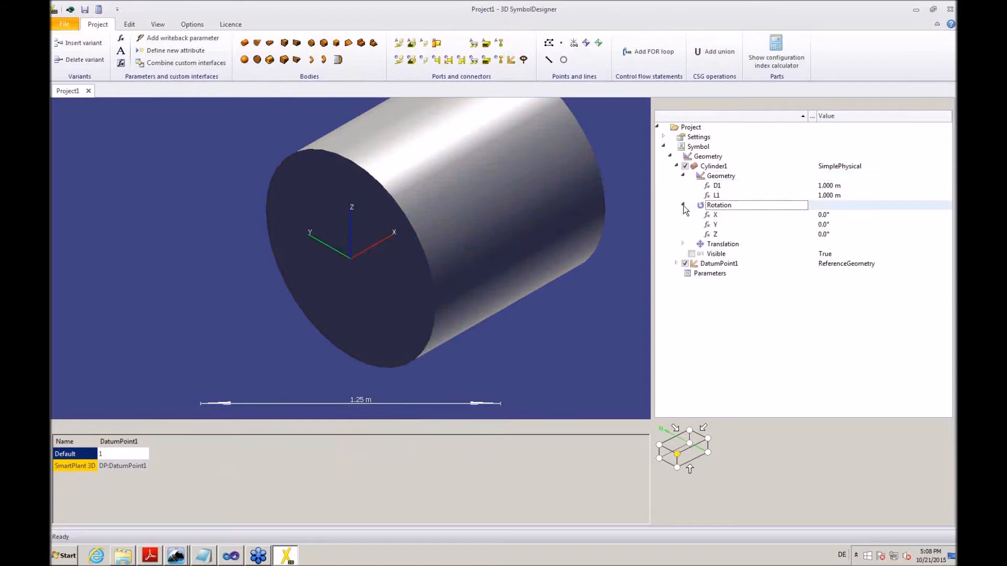
left_click(682, 244)
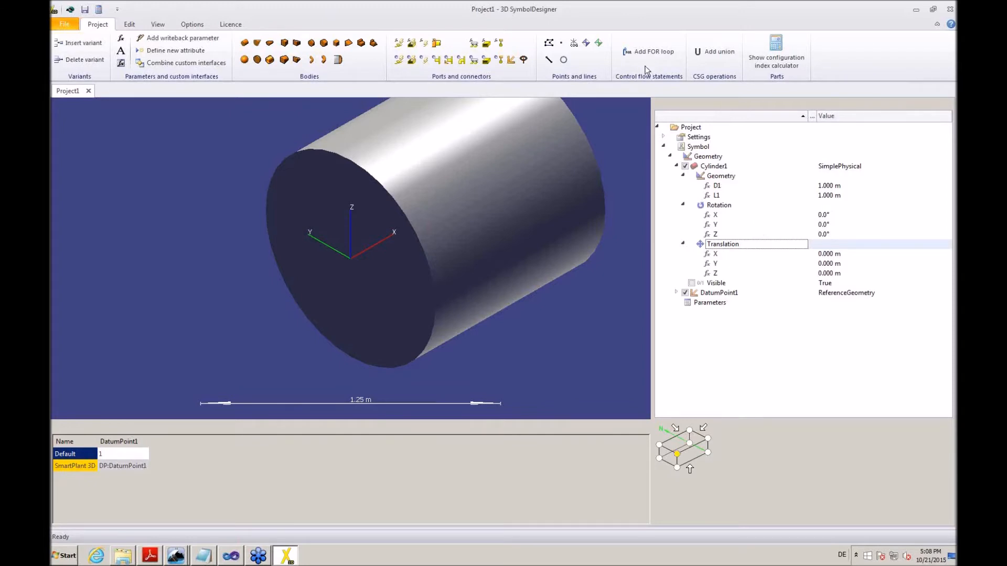
- Switch the model display to wireframe and add two spherical segments to the symbol
left_click(158, 26)
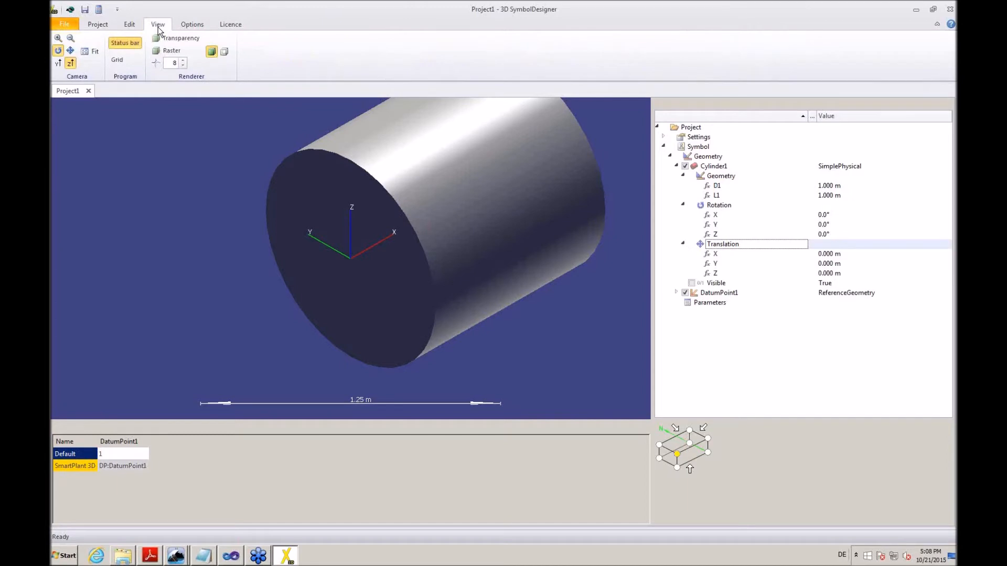
left_click(224, 53)
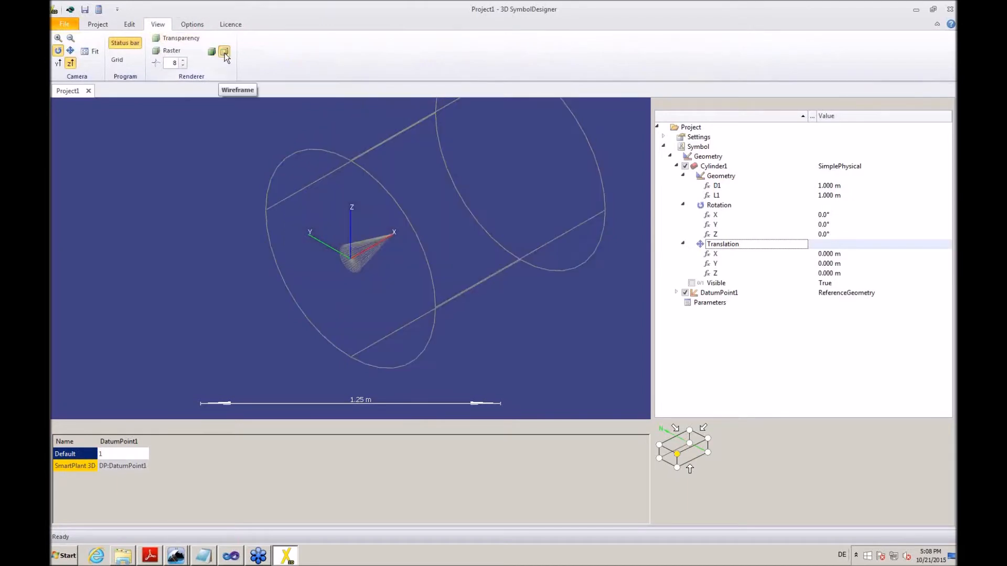
left_click(98, 24)
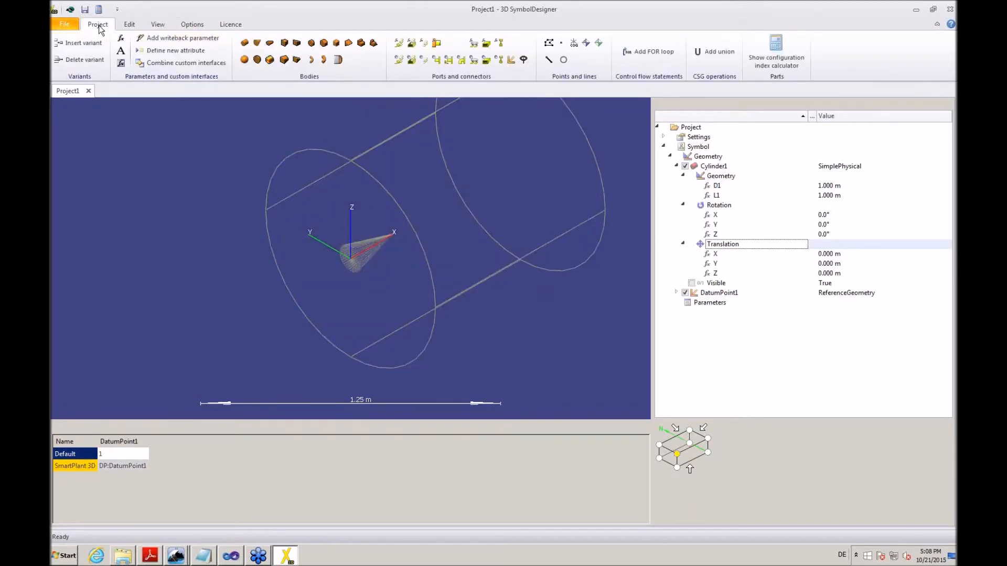
left_click(257, 60)
left_click(257, 60)
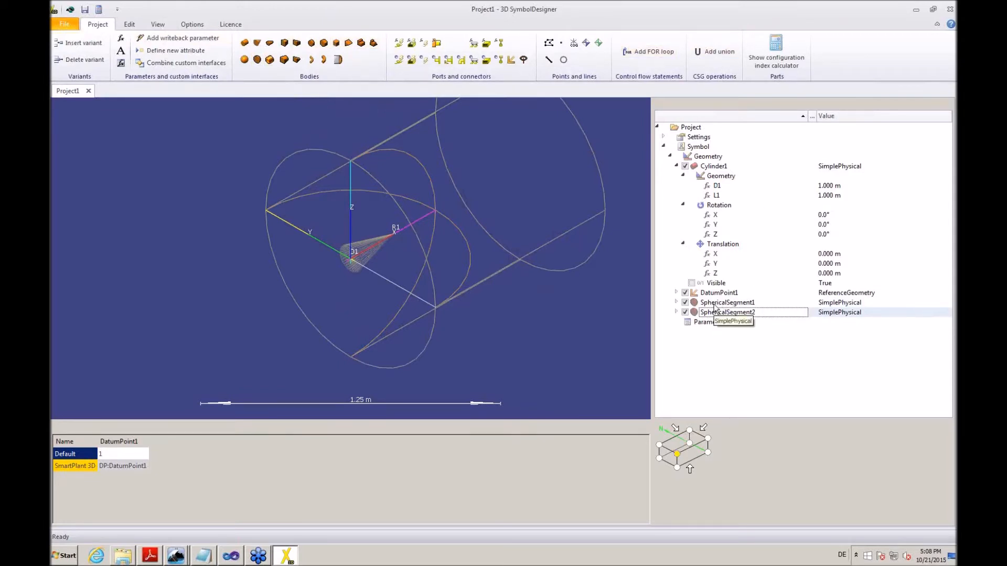
- Add two numeric parameters to the symbol's Parameters node
left_click(690, 323)
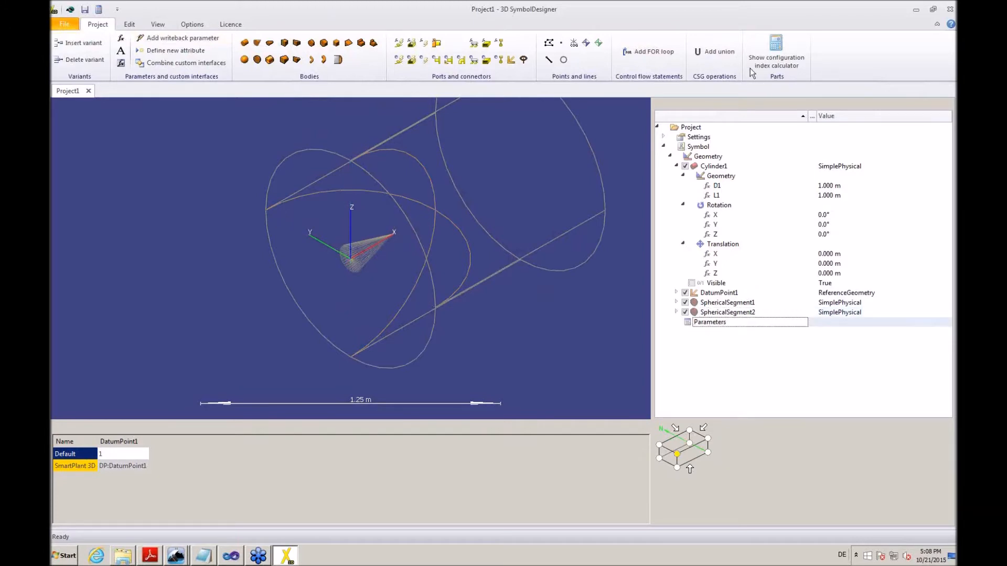
left_click(121, 39)
left_click(121, 38)
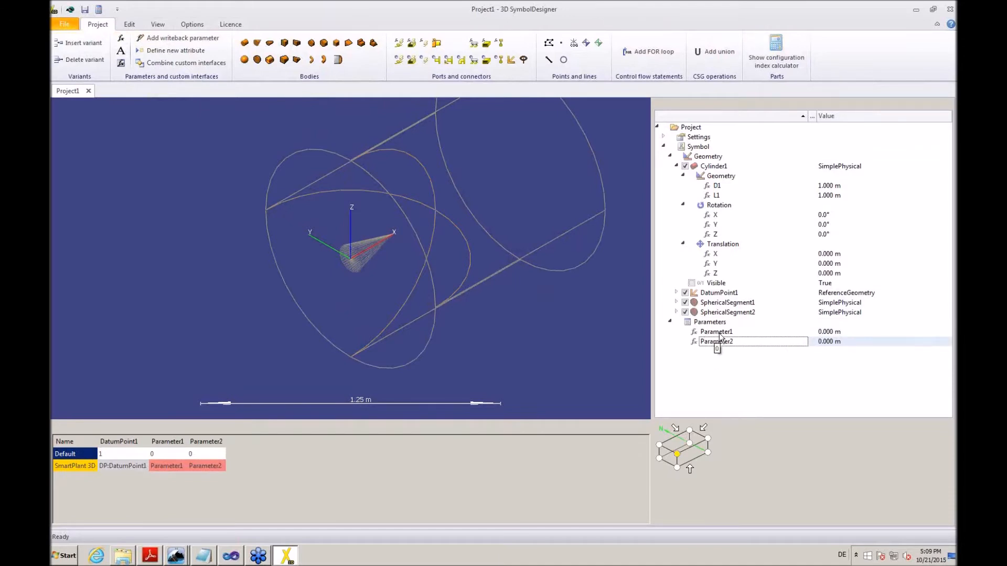
- Rename Parameter1 to parVesselLength and Parameter2 to parVesselDiameter
left_click(736, 333)
left_click_drag(736, 332, 696, 335)
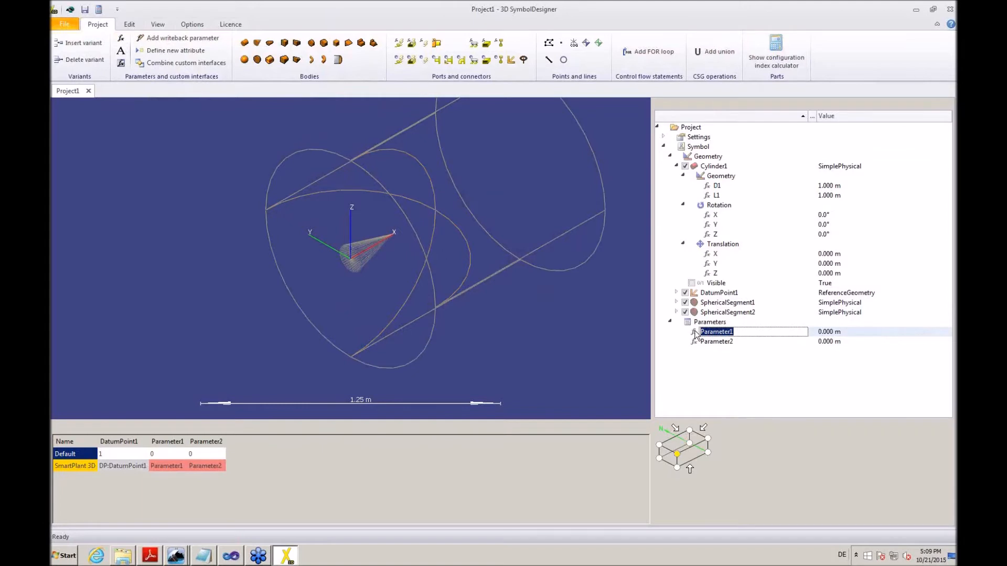
type("parVesselLength")
key("Return")
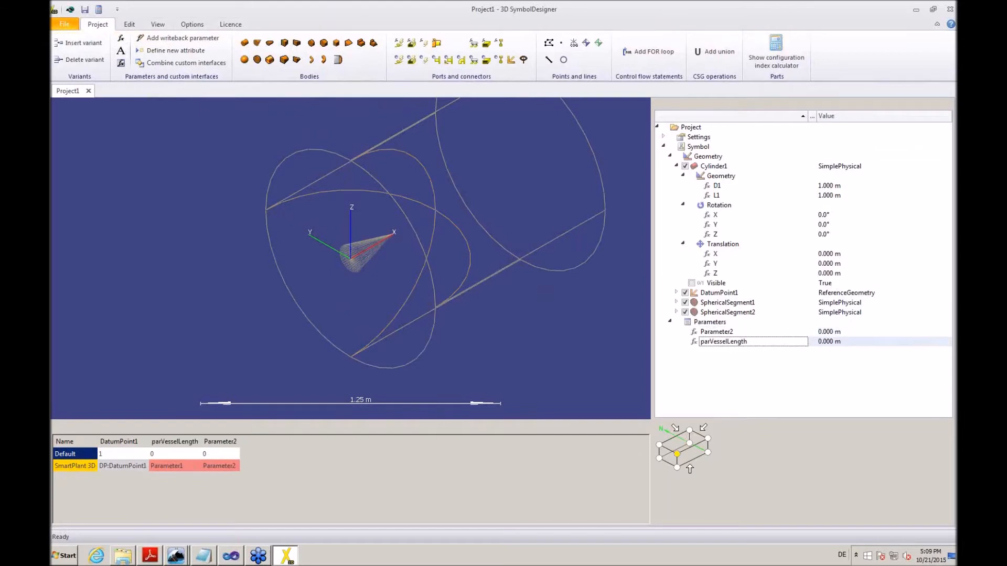
left_click(709, 331)
left_click(738, 332)
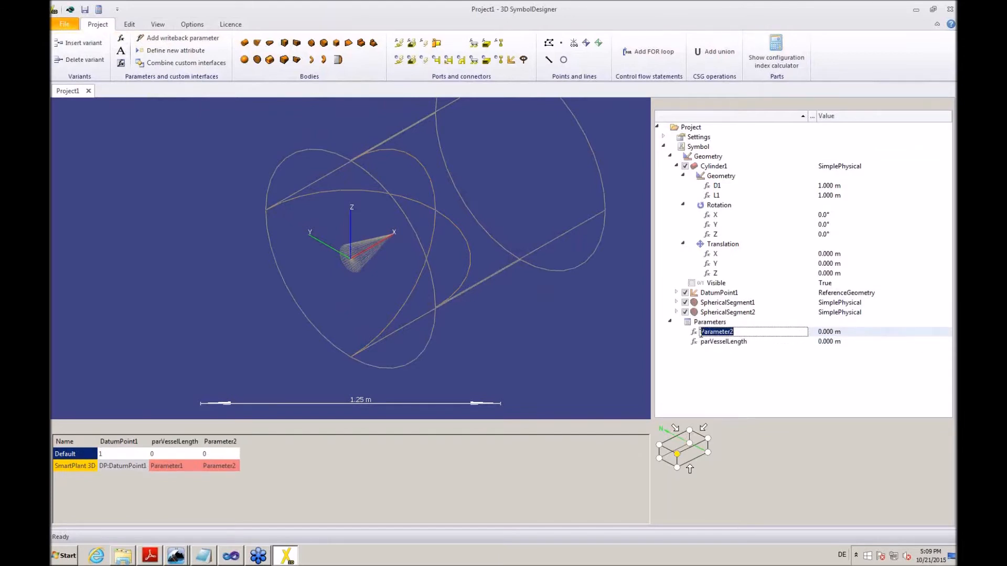
type("parVesselDiameter")
key("Return")
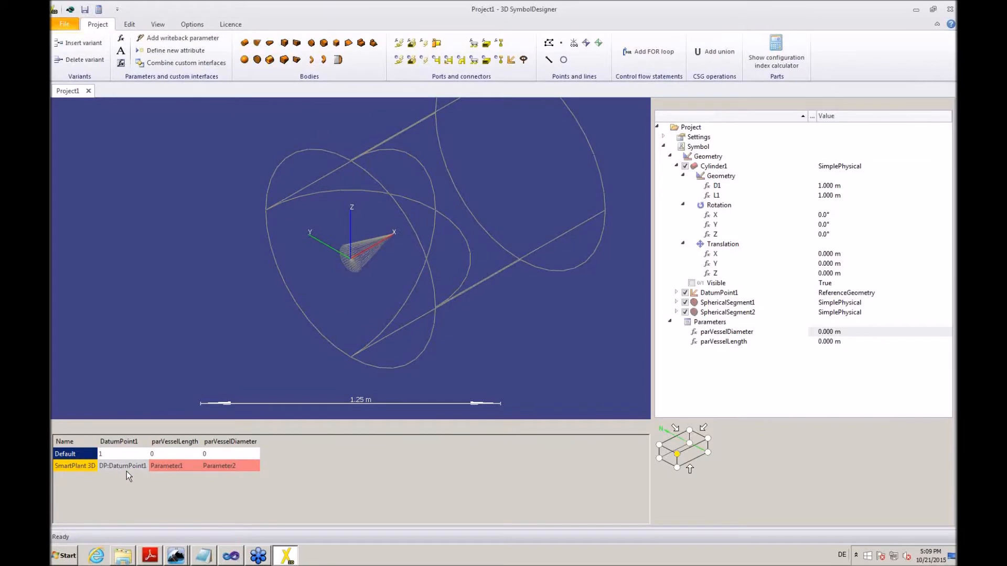
- Rename the Default variant in the variants table to TankA
left_click(79, 455)
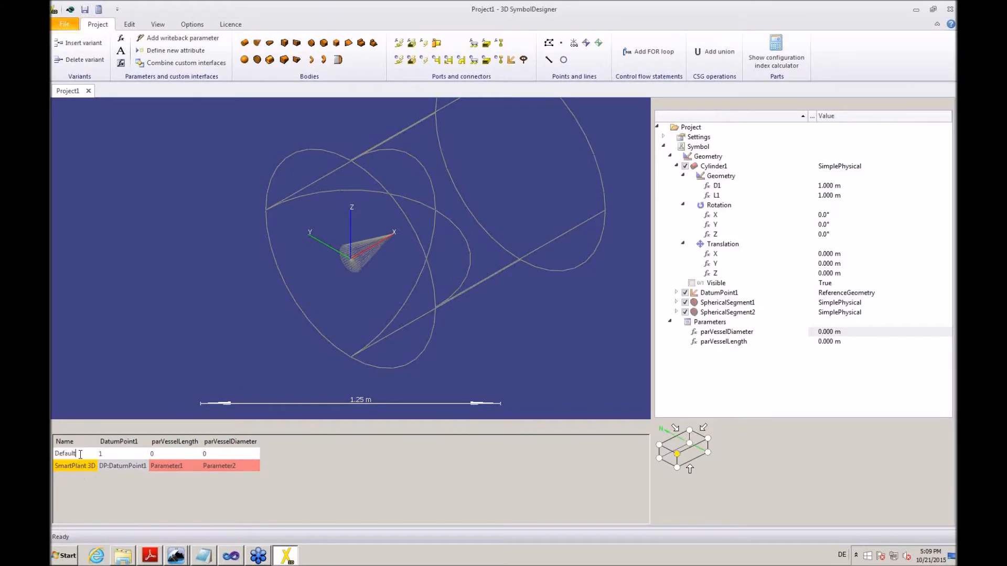
double_click(80, 455)
type("TankA")
key("Return")
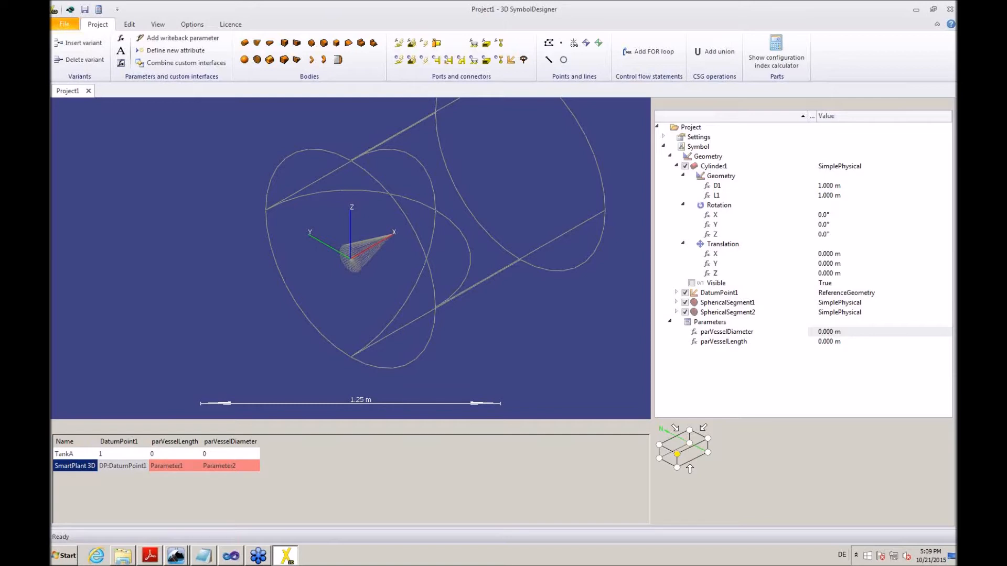
left_click(84, 457)
left_click(897, 403)
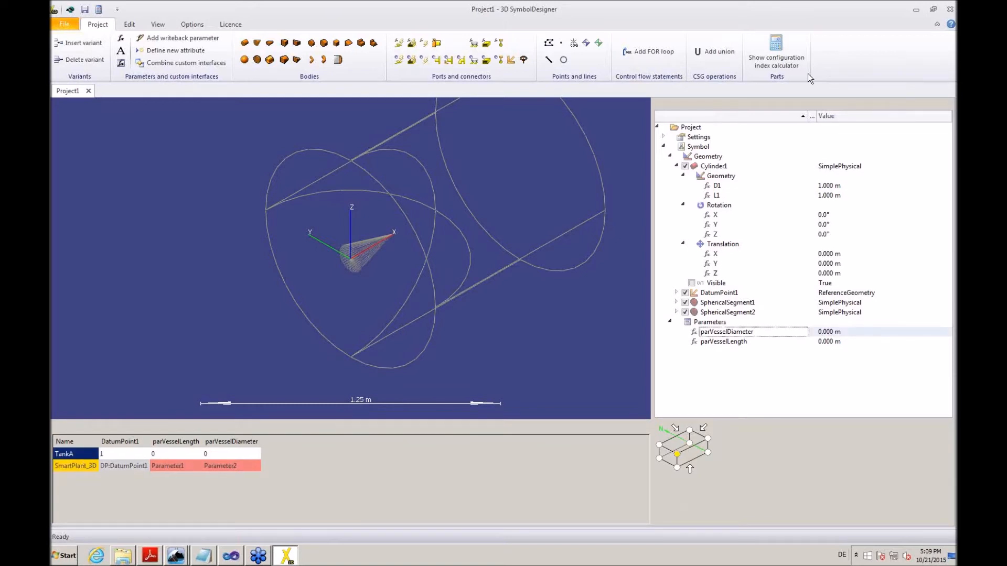
- Insert two more variants based on TankA and name them TankB and TankC
left_click(81, 43)
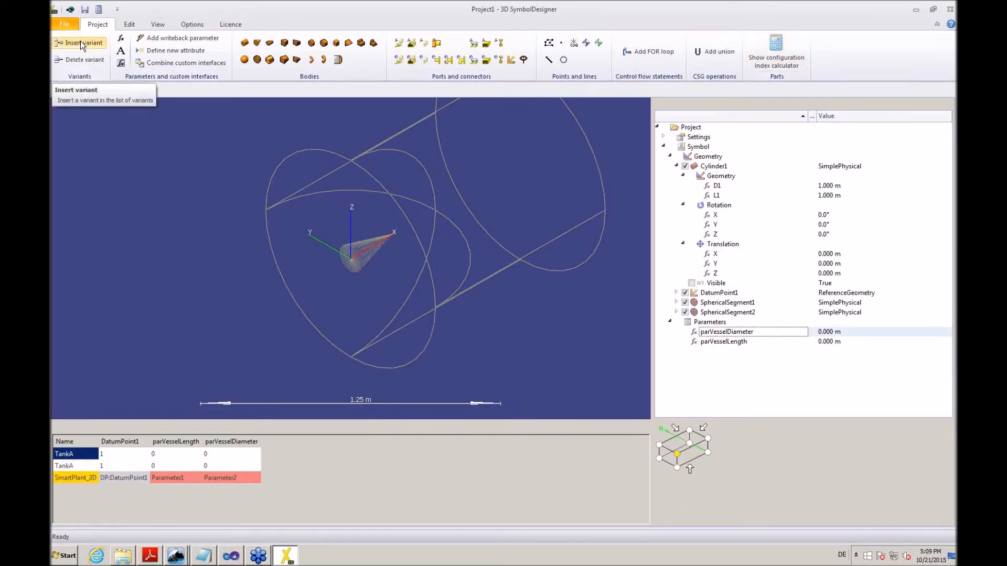
left_click(81, 43)
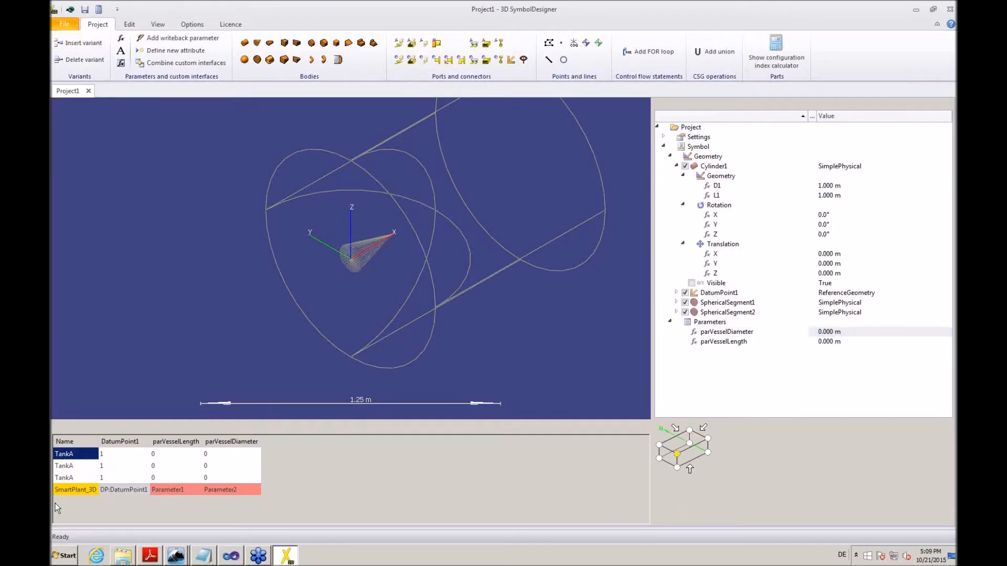
left_click(78, 467)
left_click(78, 466)
type("B")
key("BackSpace")
key("BackSpace")
type("B")
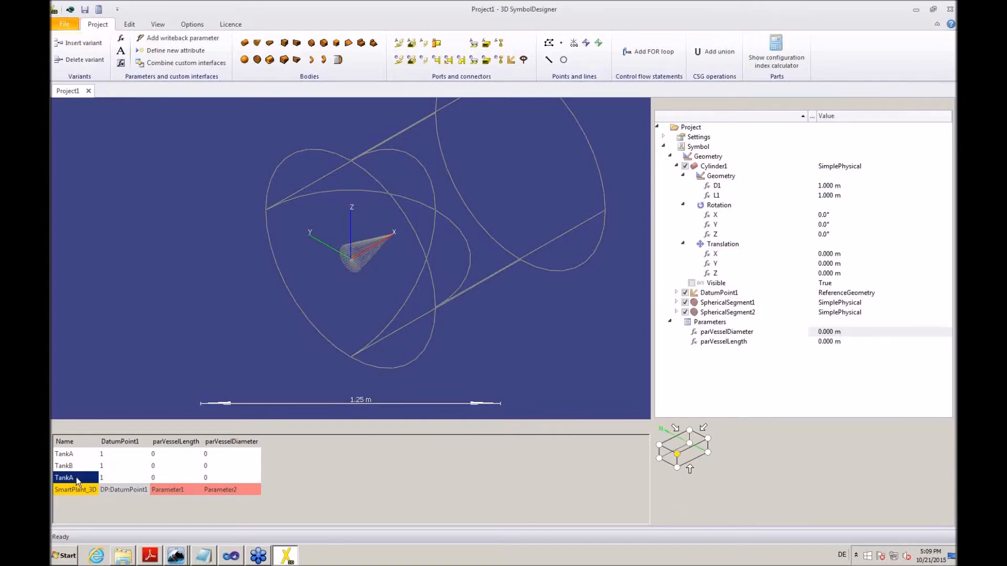
key("BackSpace")
type("C")
- Set TankA's parVesselLength to 2 m and parVesselDiameter to 1 m in the variants table
left_click(167, 454)
type("2")
left_click(212, 451)
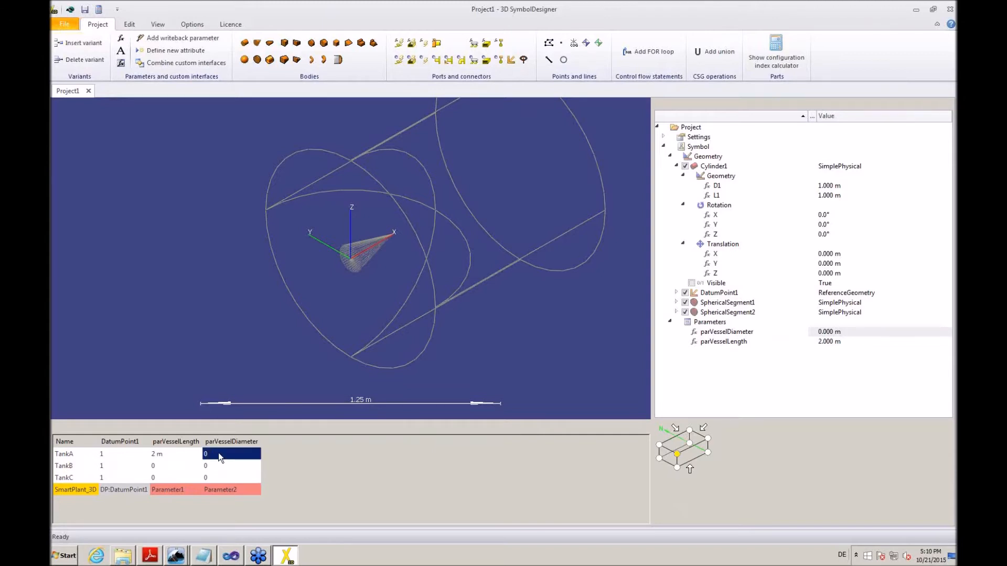
left_click(218, 452)
type("1")
- Set TankB's parVesselLength to 12 ft and parVesselDiameter to 6 ft in the variants table
left_click(168, 469)
left_click(168, 469)
type("12 ft")
left_click(220, 466)
key("BackSpace")
type("6ft")
key("Left")
key("Left")
- Set TankC's parVesselLength to 3000 mm and parVesselDiameter to 42 in in the variants table
left_click(184, 478)
type("3000")
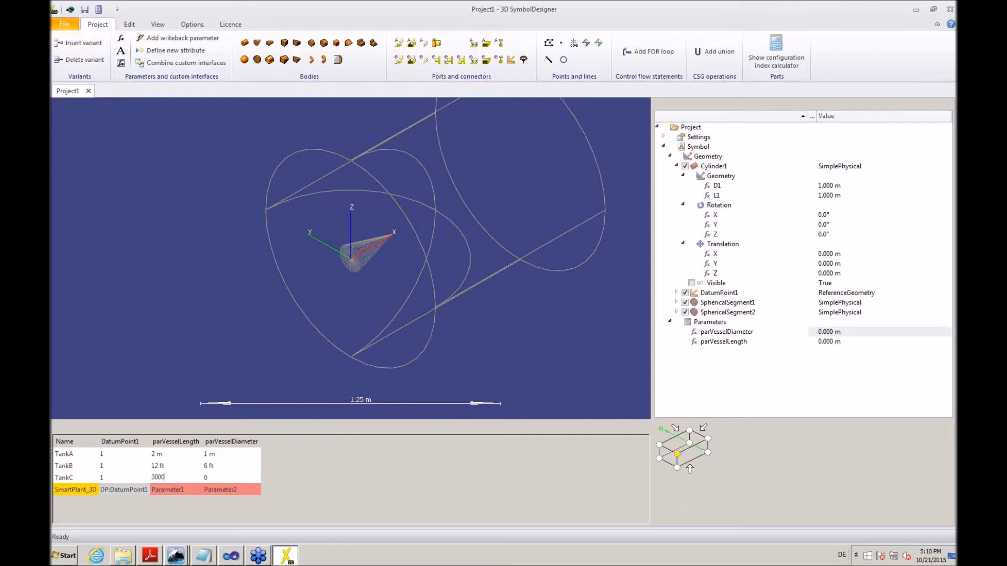
type(" mm")
left_click(211, 478)
type("42 in")
- With the TankB variant active, link Cylinder1's D1 to parVesselDiameter and its L1 to parVesselLength
left_click(79, 465)
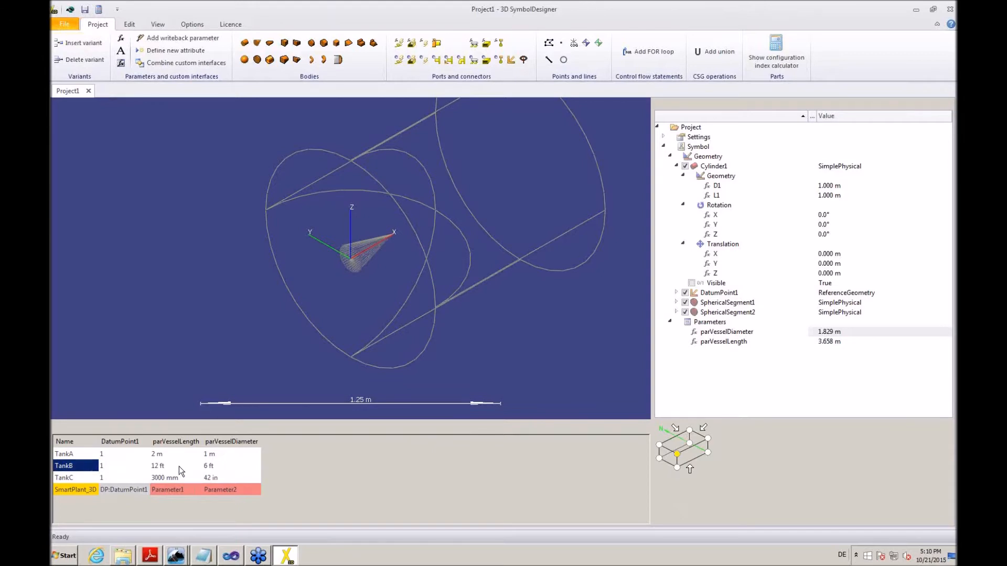
left_click(822, 333)
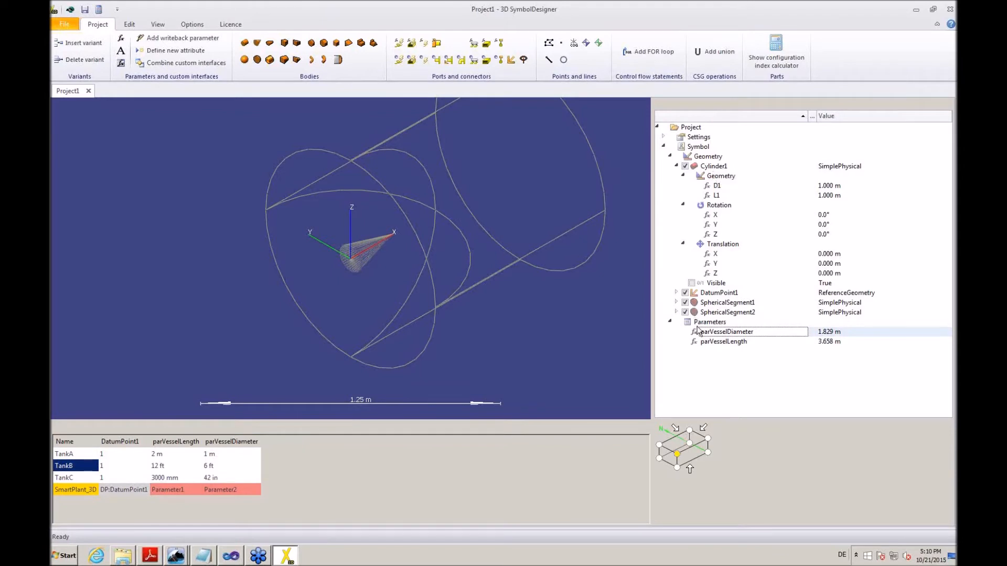
left_click_drag(694, 335, 726, 188)
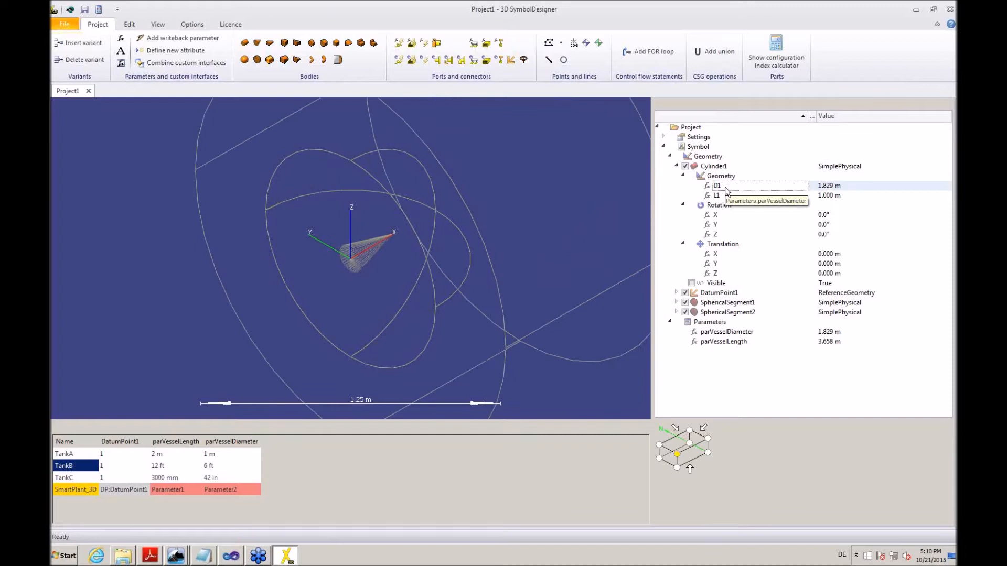
left_click_drag(696, 346, 731, 196)
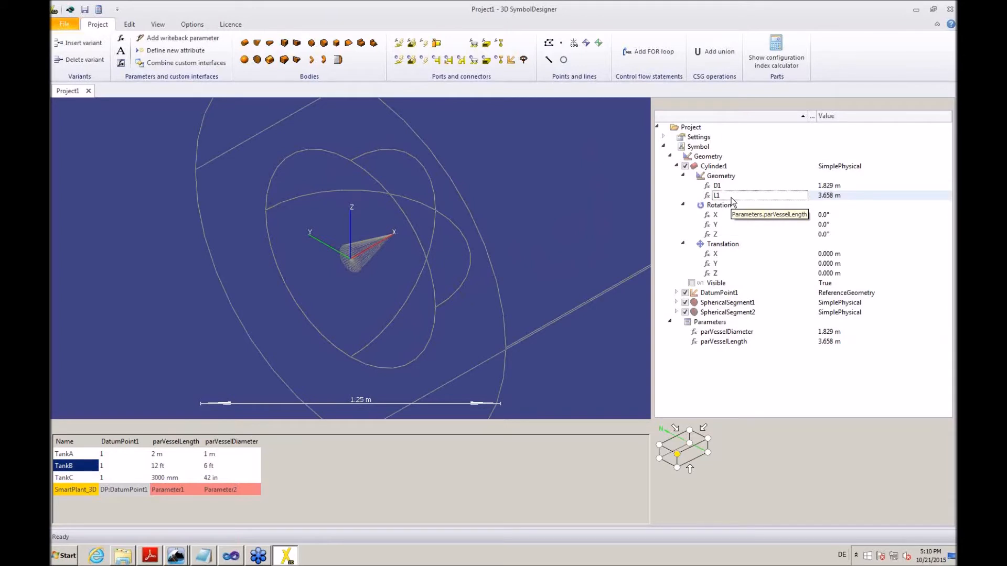
- Link SphericalSegment1's D1 to Cylinder1's D1 and set its R1 to the segment's own D1 / 4
left_click(676, 302)
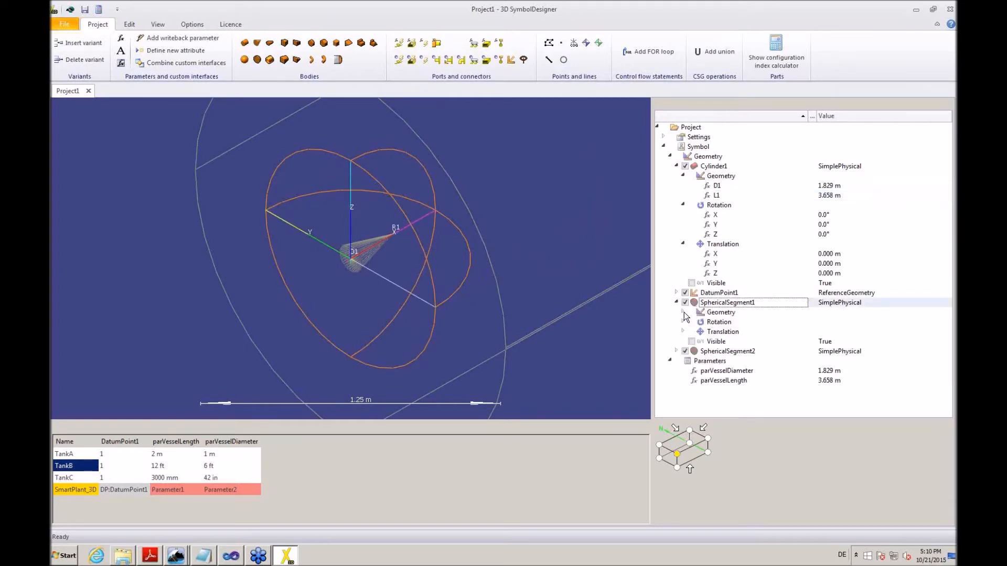
left_click(683, 312)
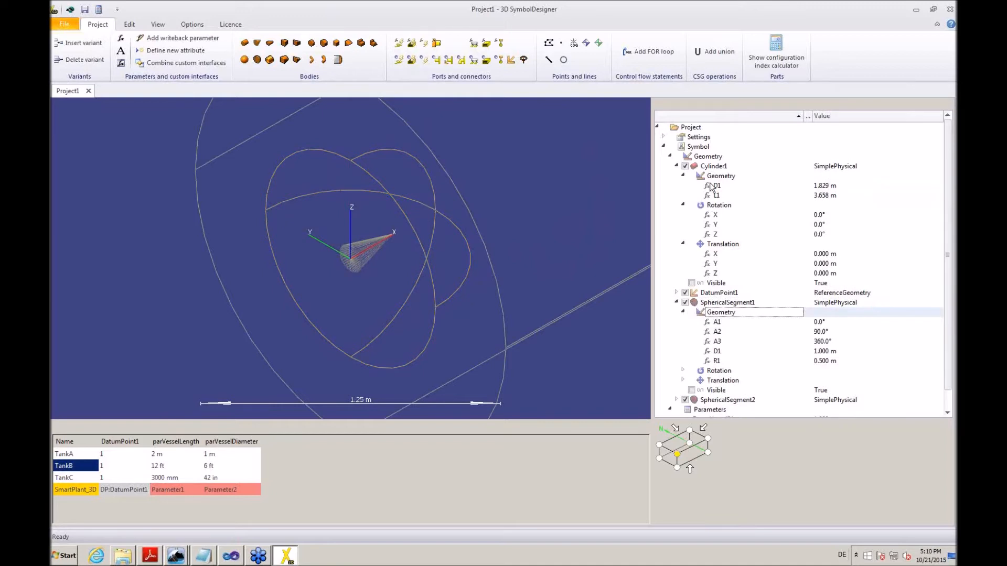
left_click_drag(711, 187, 717, 363)
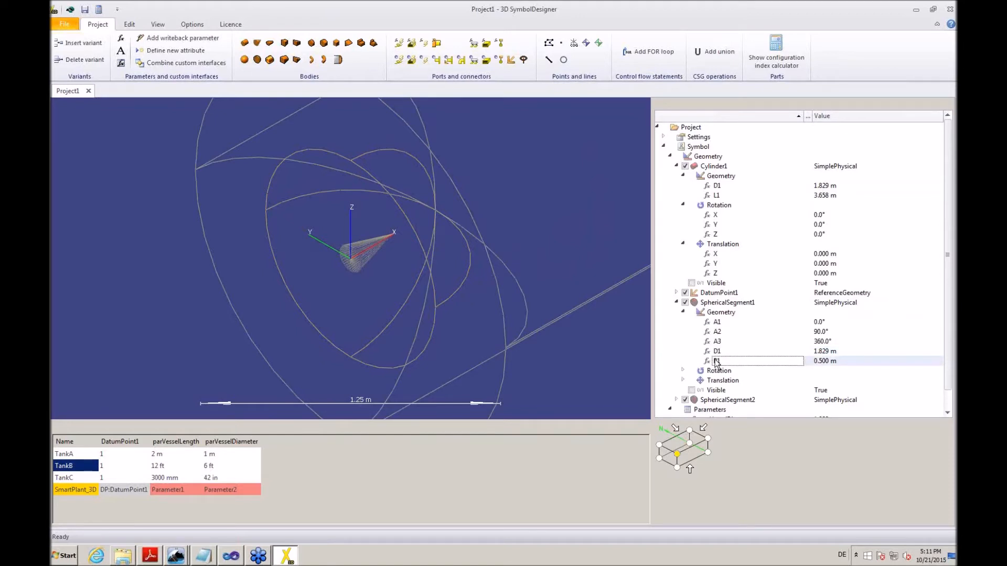
left_click(842, 363)
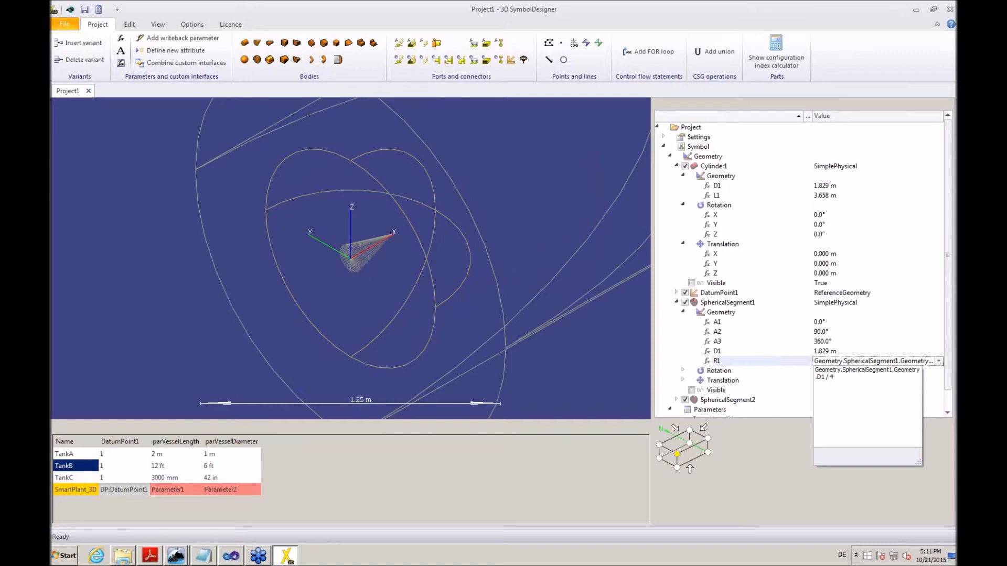
key("Return")
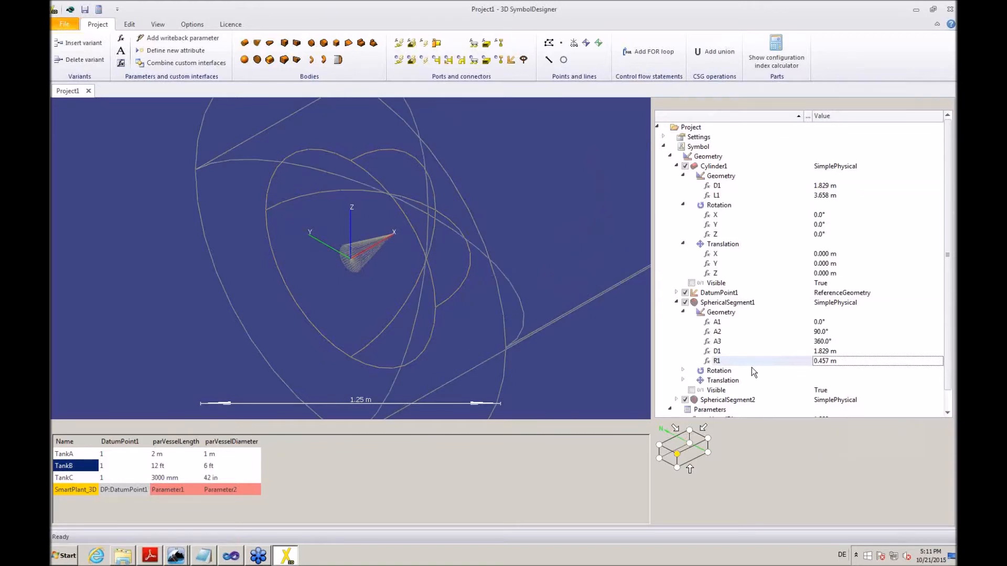
- Set SphericalSegment1's rotation about Z to 180°
left_click(682, 370)
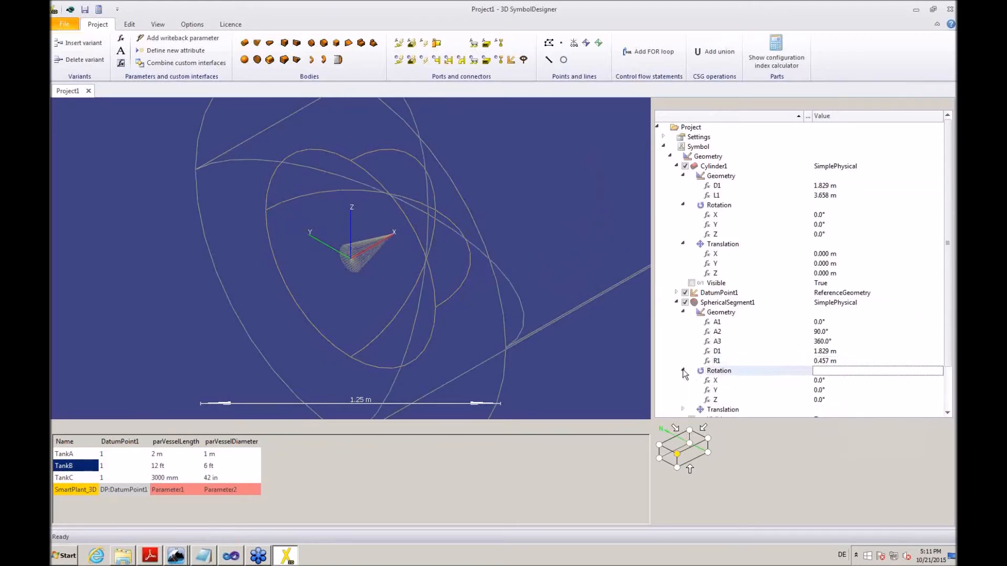
left_click(833, 400)
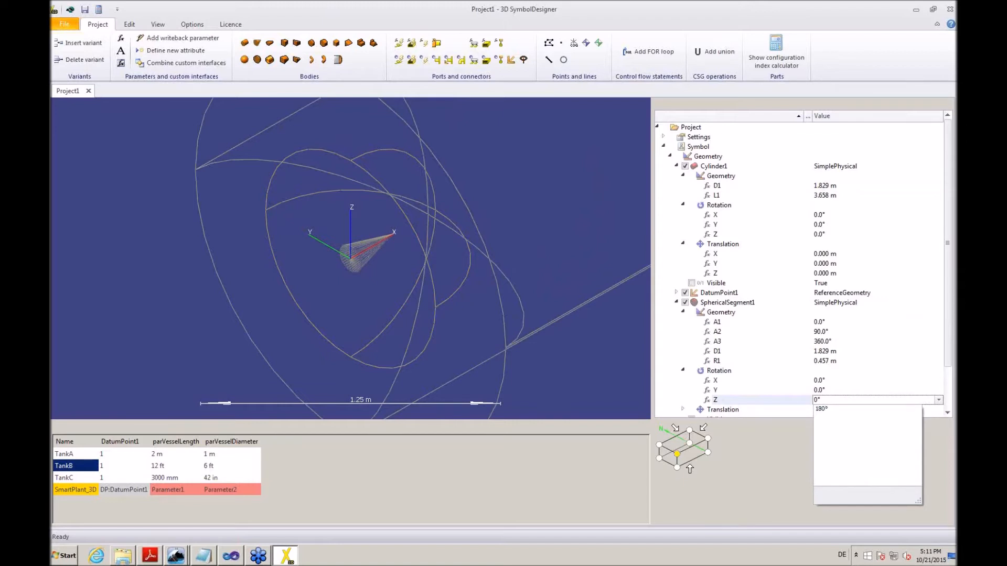
type("deg")
key("Return")
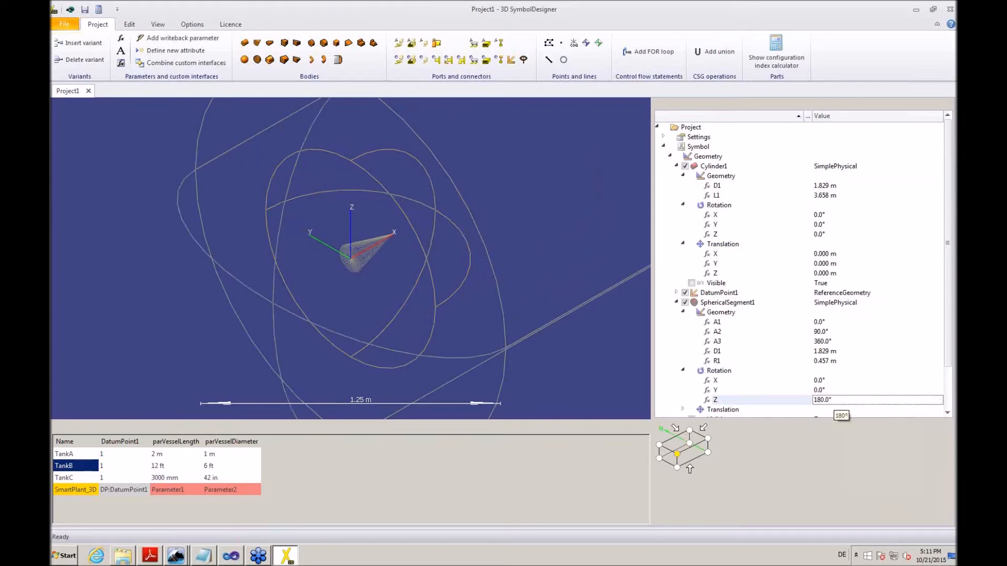
- Link SphericalSegment2's D1 and R1 to the matching D1 and R1 of SphericalSegment1
scroll(828, 391, "down", 2)
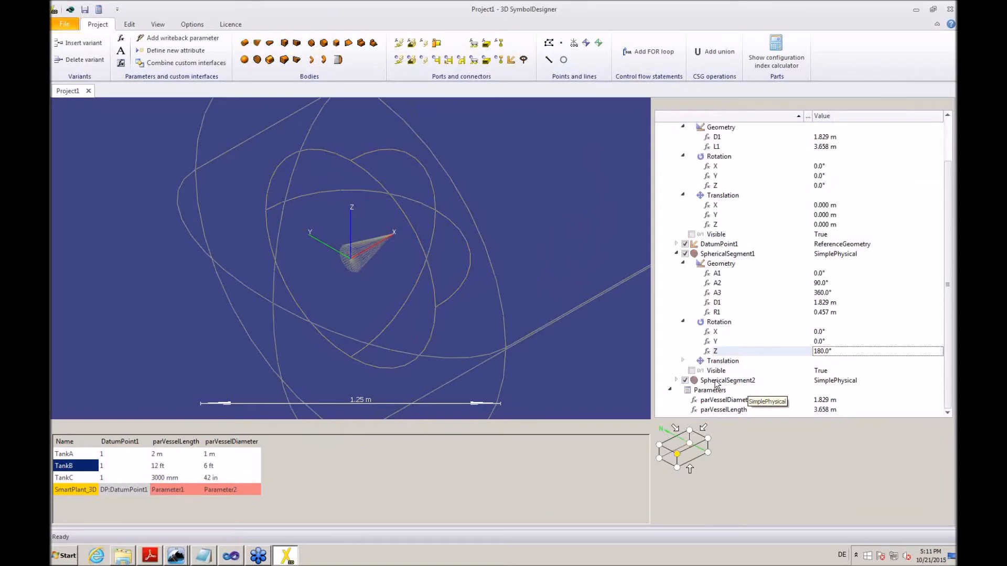
left_click(677, 381)
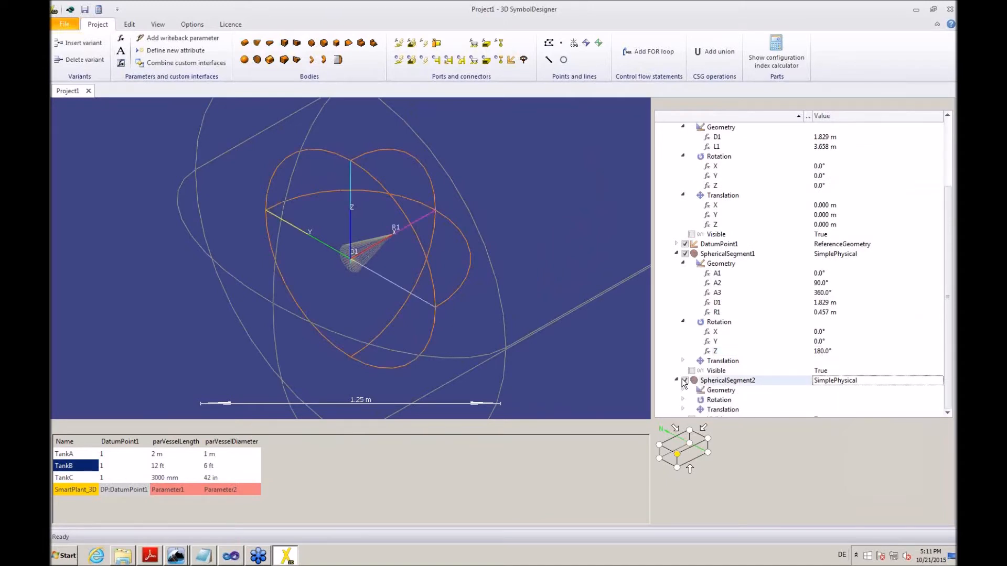
scroll(682, 361, "down", 2)
left_click(683, 351)
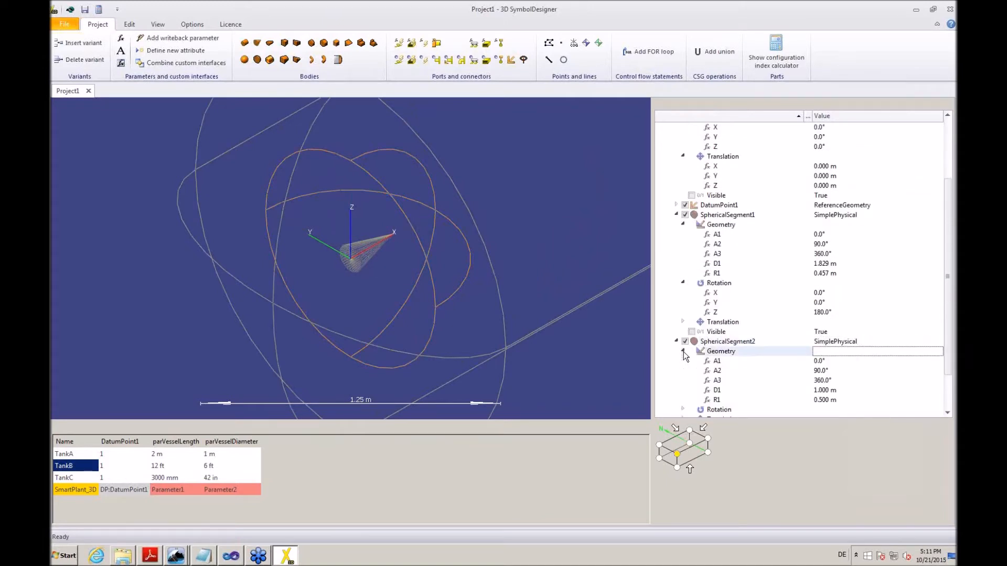
scroll(684, 351, "down", 2)
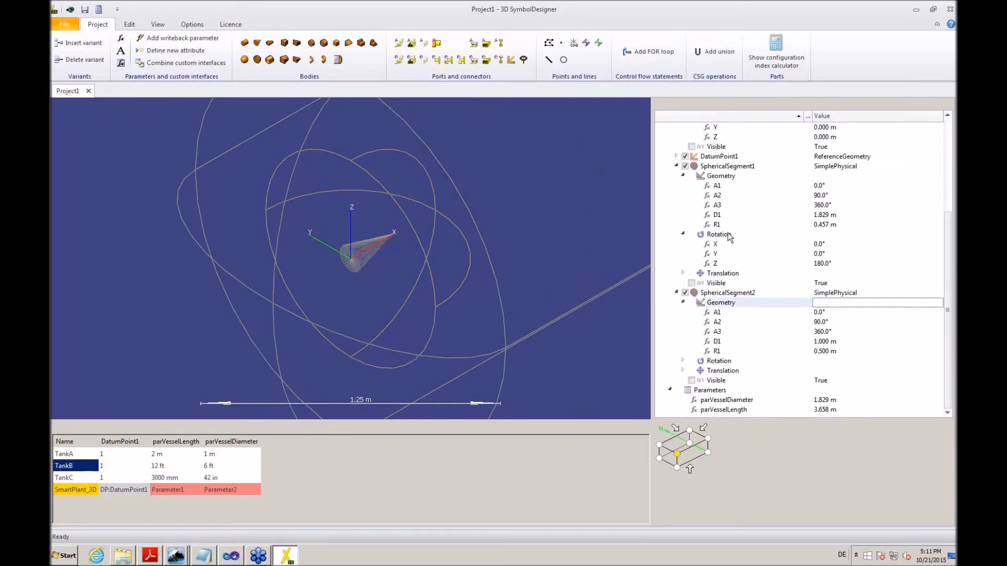
left_click_drag(707, 217, 724, 344)
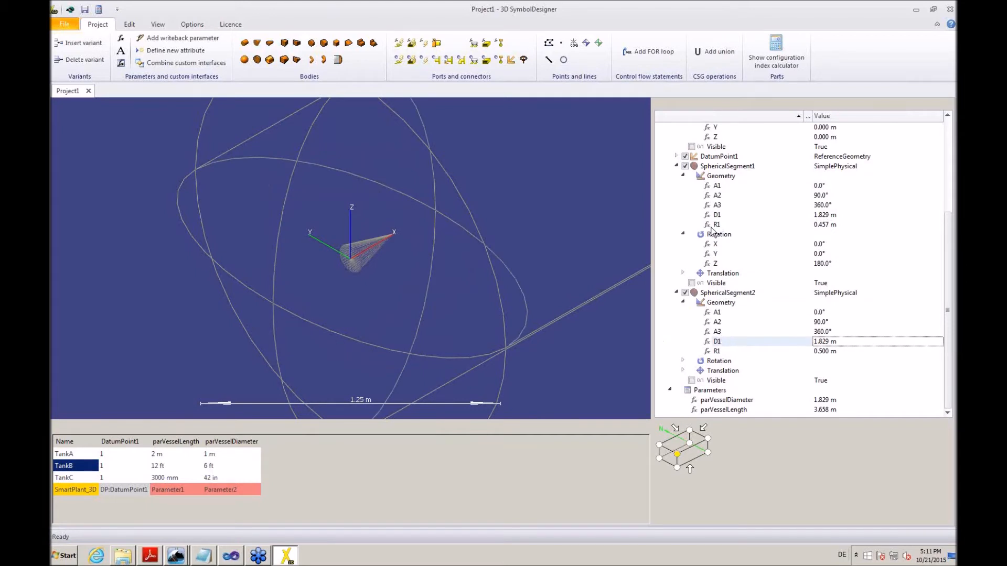
left_click(708, 227)
left_click_drag(708, 229, 711, 354)
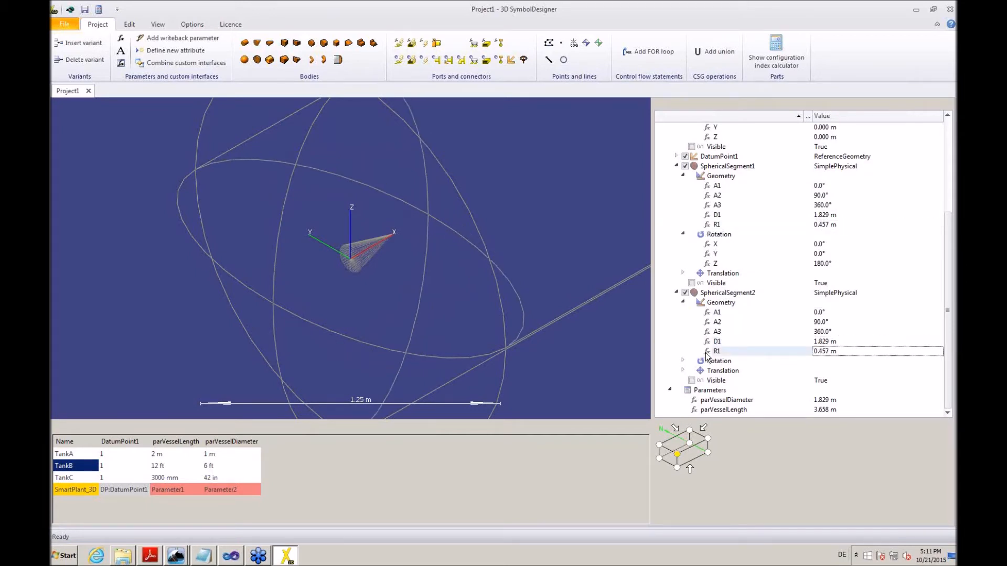
- Set SphericalSegment2's X translation to the parVesselLength parameter
left_click(682, 370)
left_click(829, 381)
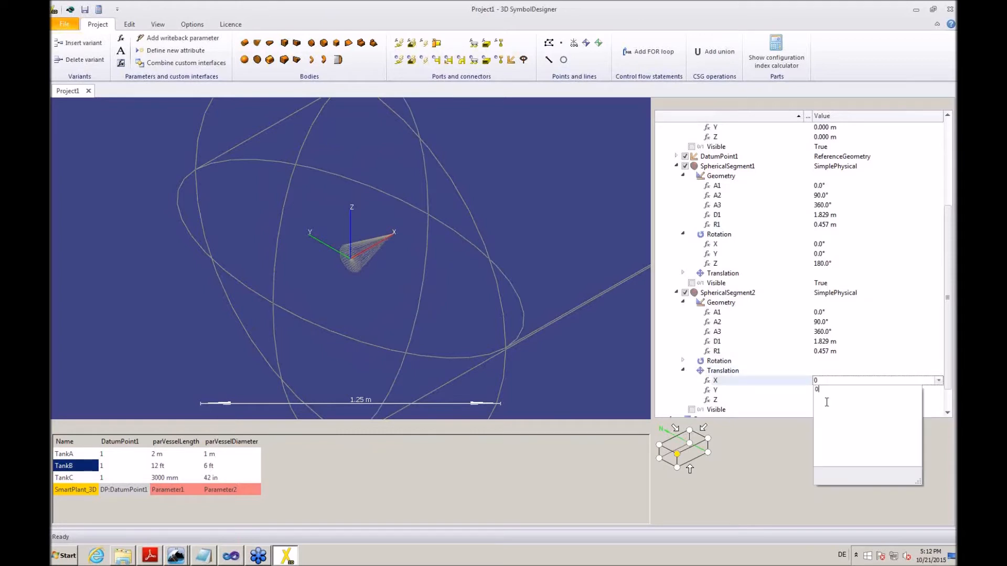
type("parVesselLength")
key("Return")
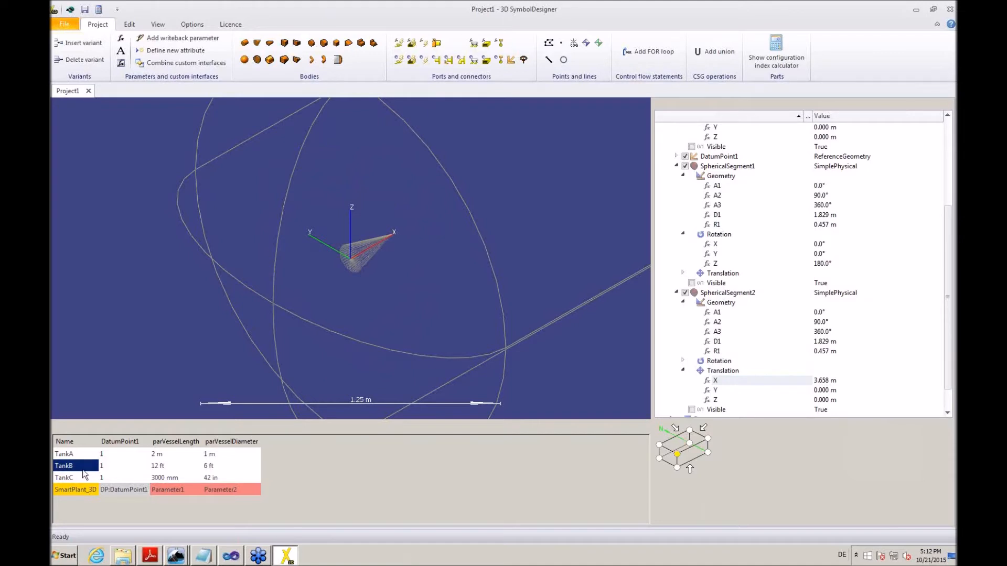
- Switch through the TankA, TankB and TankC variants to check how the tank geometry adapts
left_click(77, 459)
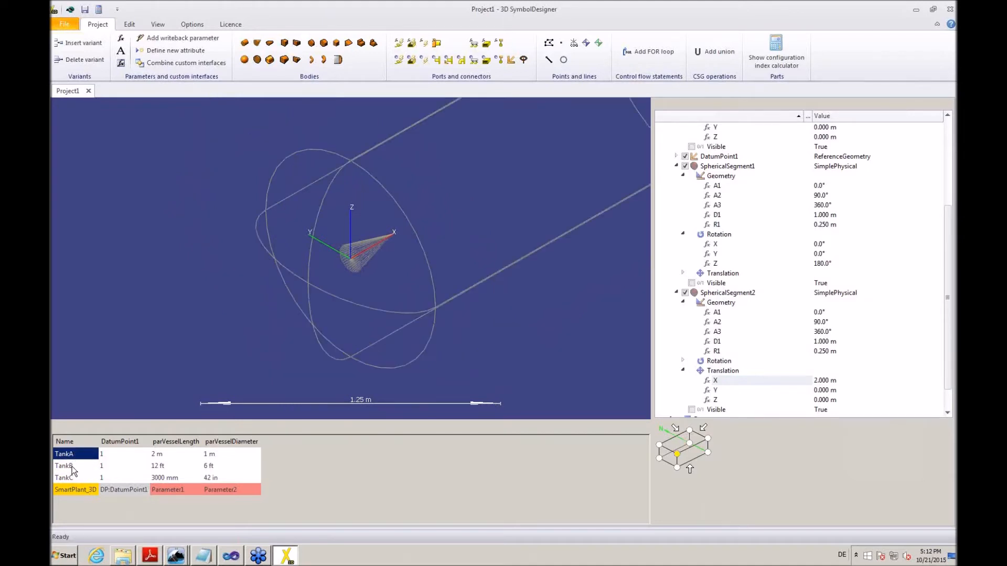
left_click(72, 467)
left_click(74, 478)
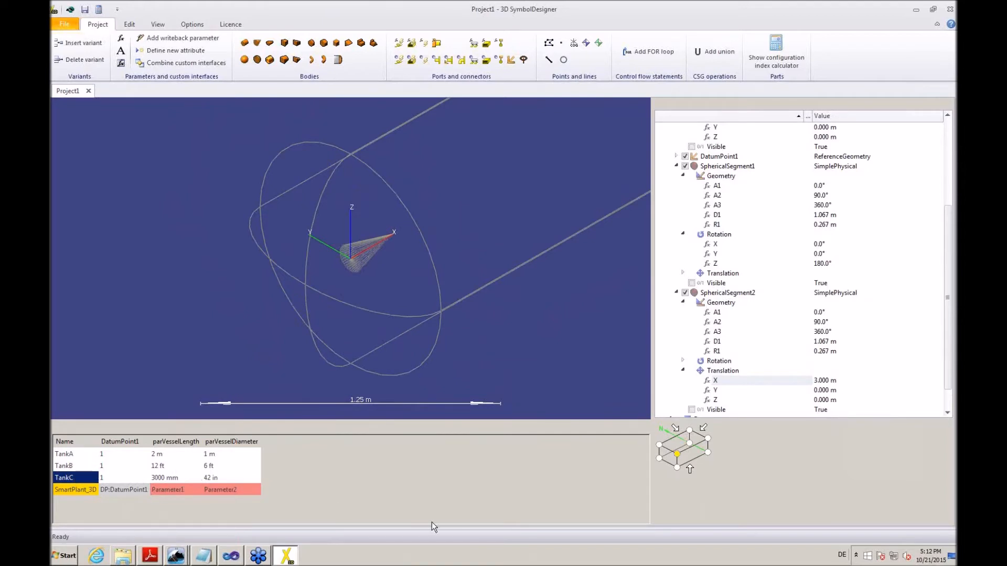
left_click(824, 380)
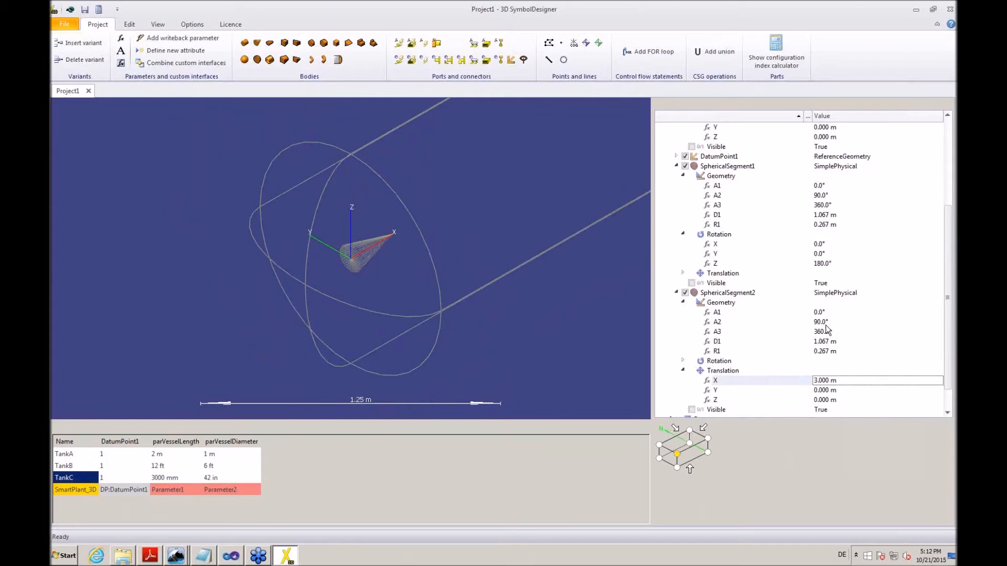
left_click(772, 454)
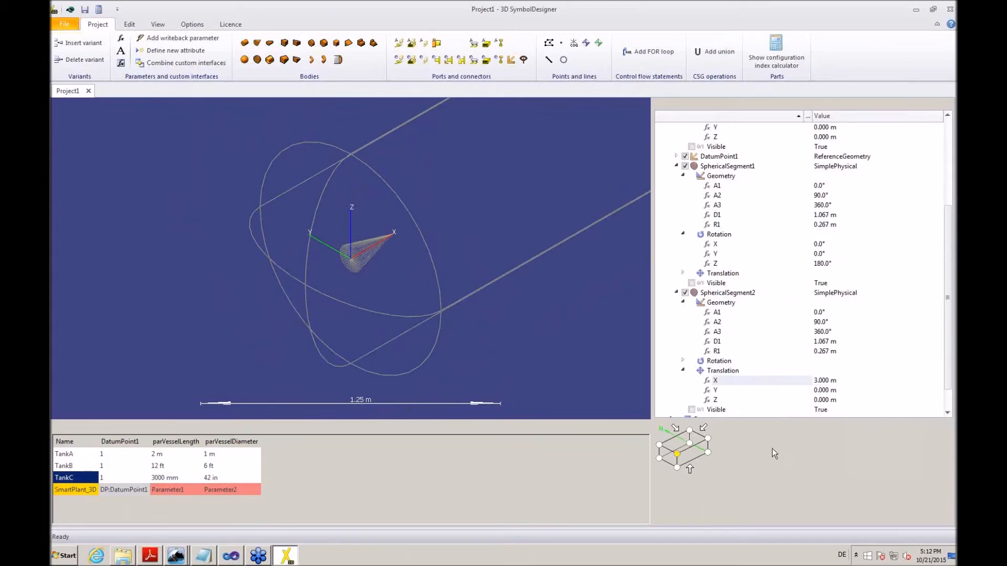
- Rename the SmartPlant_3D attribute under parVesselLength from Parameter1 to VesselLength
left_click(174, 495)
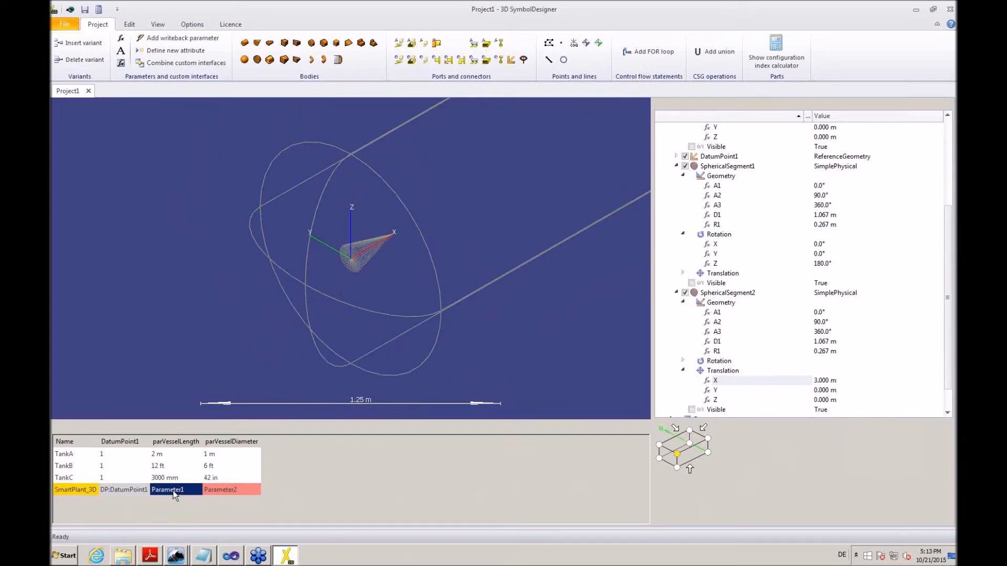
left_click(235, 492)
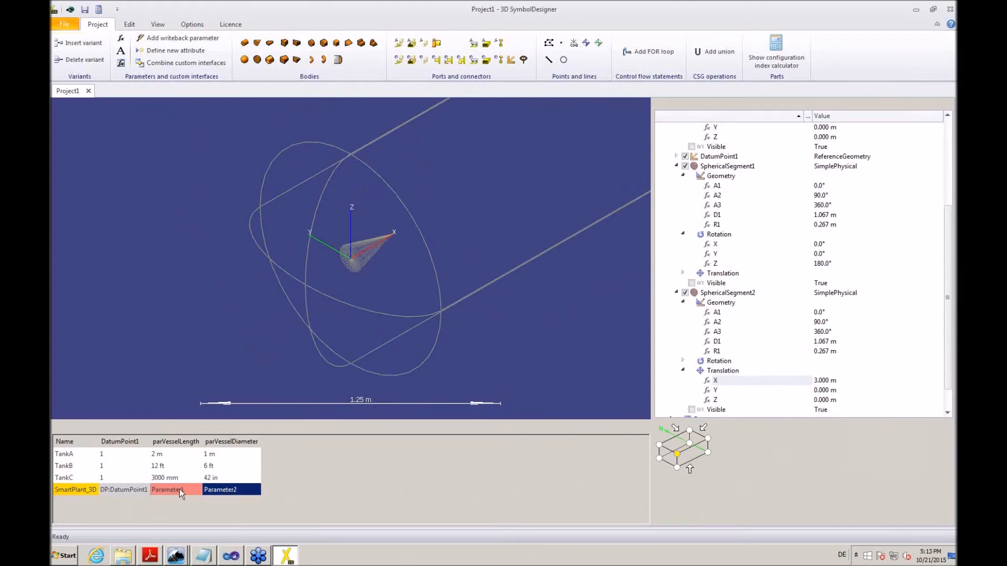
left_click(179, 493)
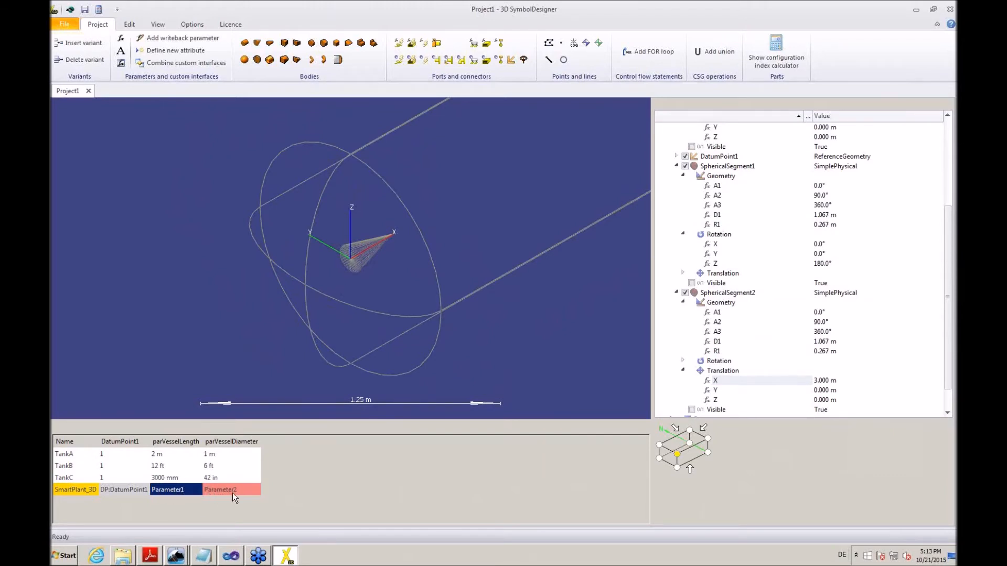
left_click(191, 492)
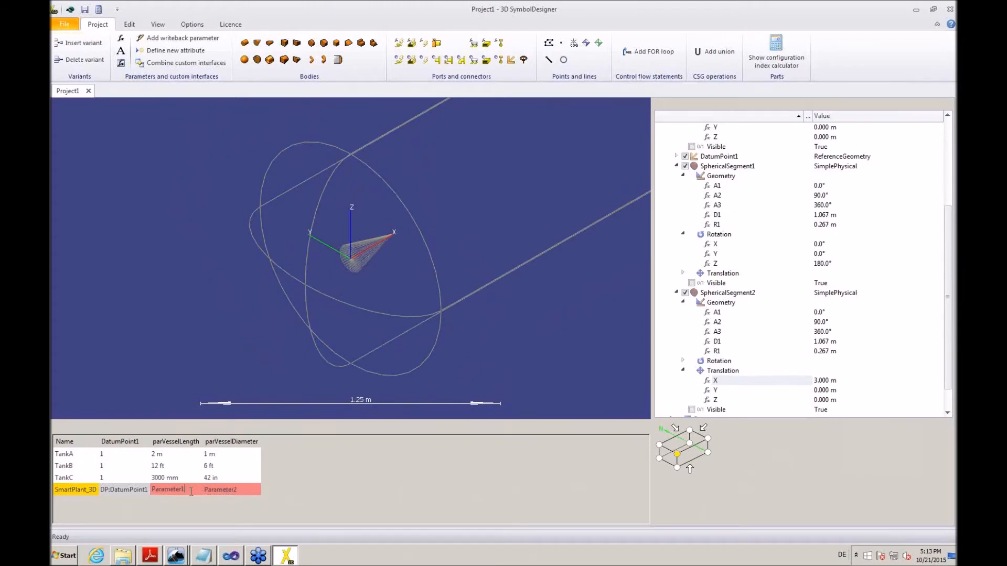
double_click(191, 491)
type("VesselLength")
key("Return")
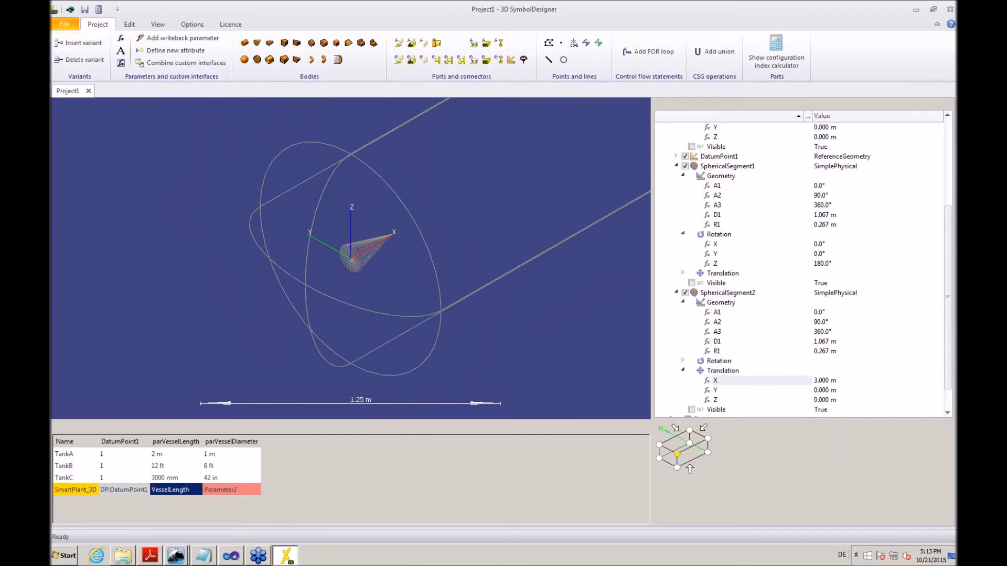
- Map parVesselLength to the VesselLength SmartPlant 3D attribute on interface IJUAVesselLength, defined as an occurrence attribute
left_click(169, 491)
right_click(169, 490)
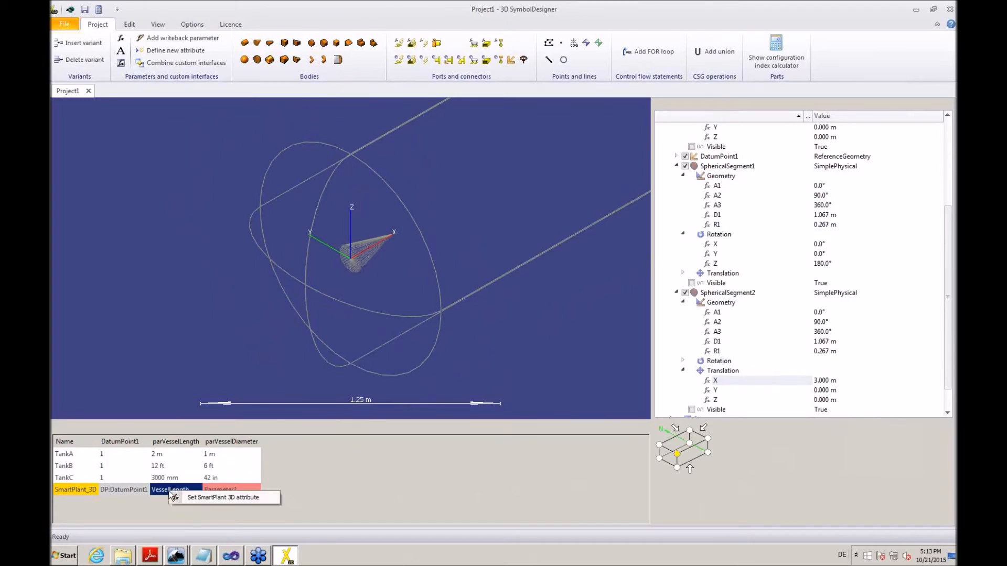
left_click(190, 498)
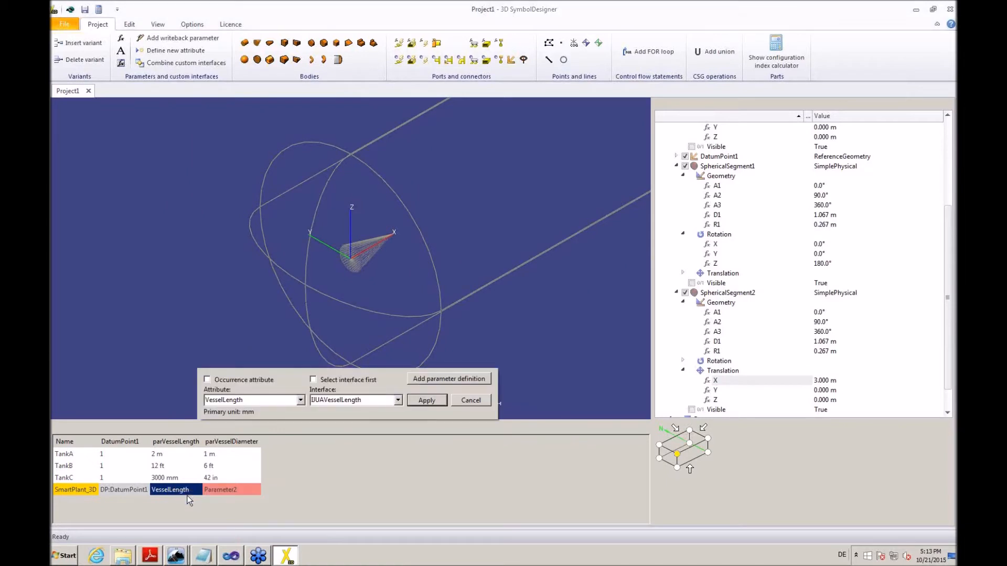
left_click(258, 380)
left_click(399, 400)
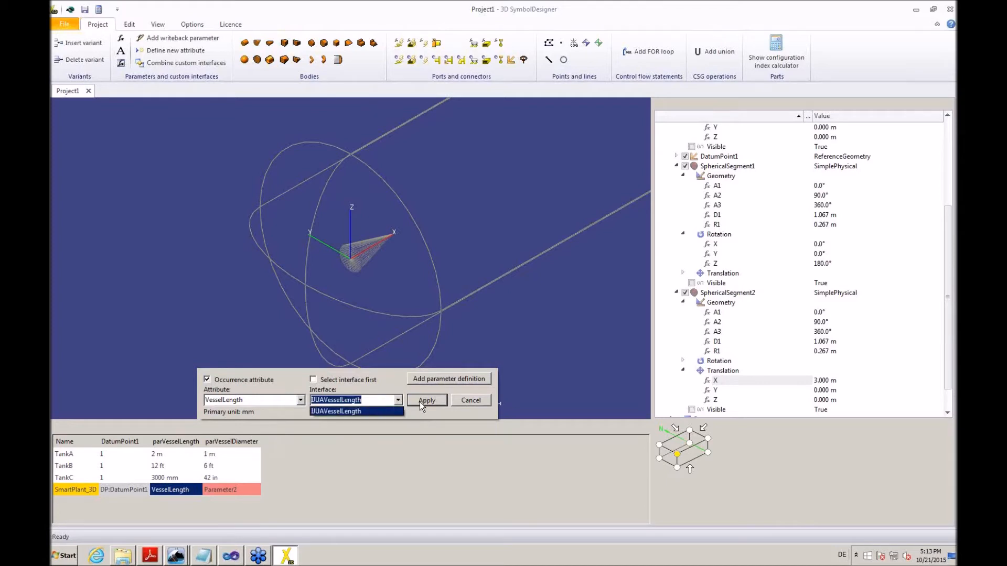
left_click(420, 402)
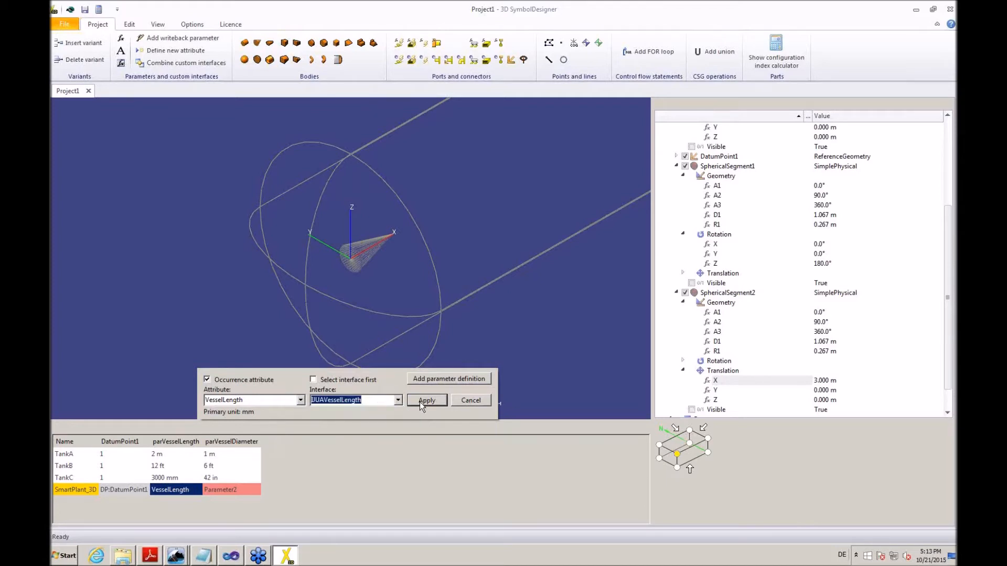
left_click(419, 401)
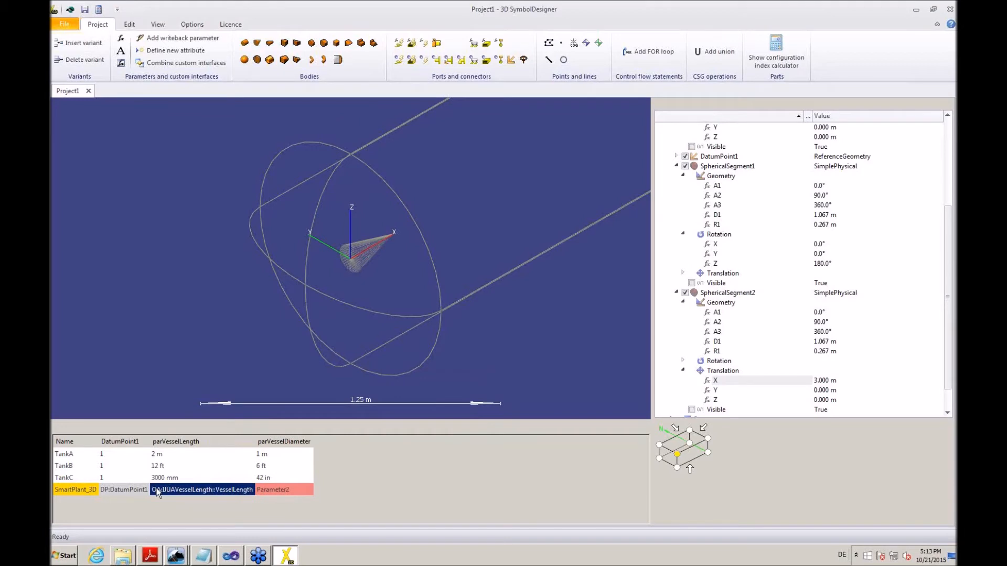
left_click(166, 478)
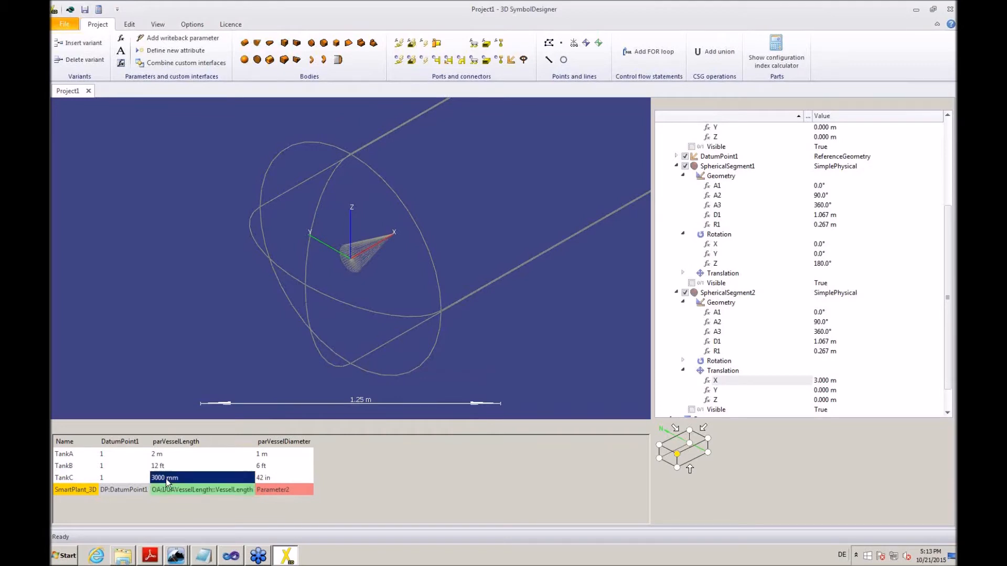
- Copy the SmartPlant_3D mapping of parVesselLength into the SmartPlant_3D cell of parVesselDiameter
left_click(228, 490)
left_click(228, 489)
key("ctrl+c")
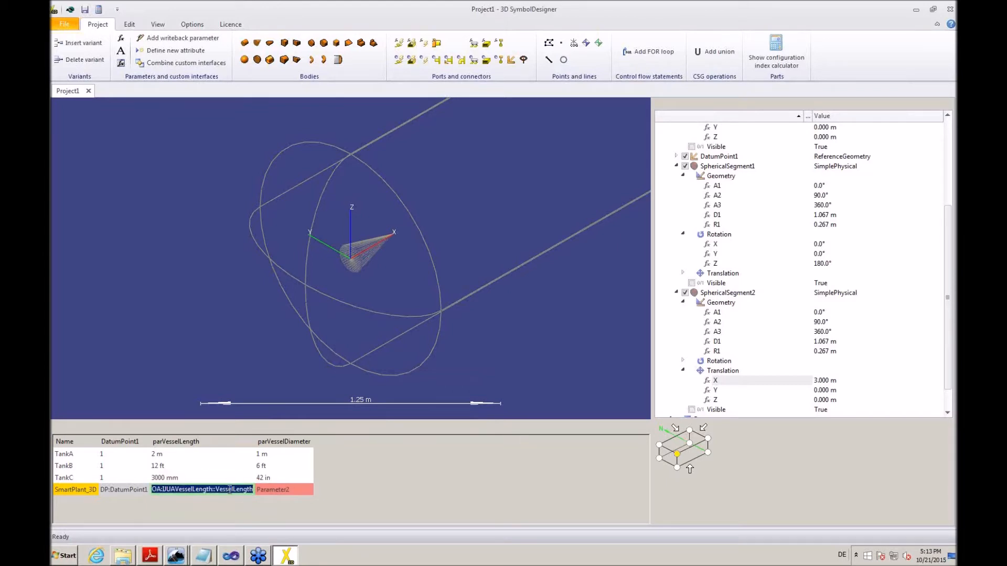
left_click(303, 486)
left_click(303, 486)
key("ctrl+v")
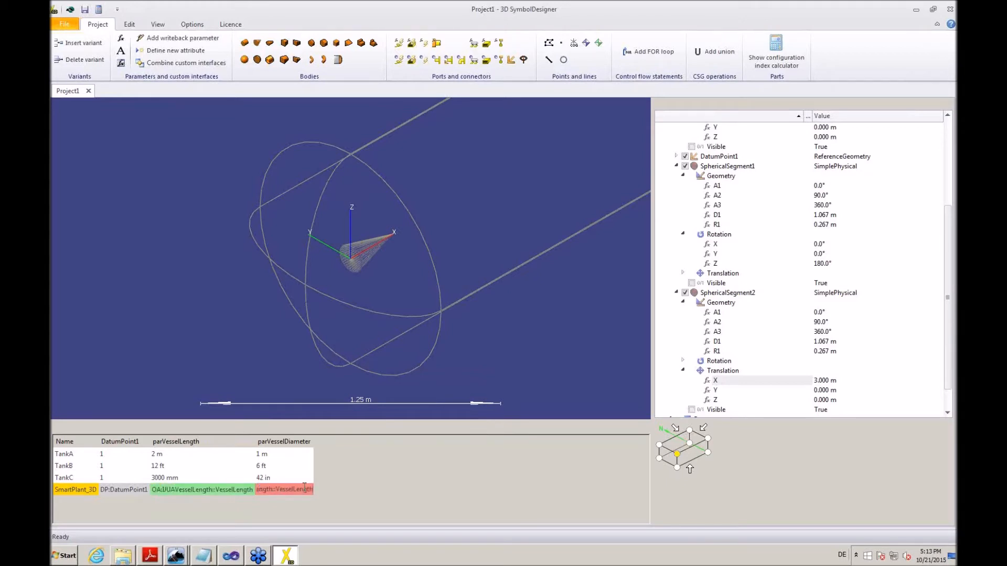
- Replace both occurrences of Length with Diameter in the copied mapping so it reads OA:IJUAVesselDiameter::VesselDiameter
key("BackSpace")
key("BackSpace")
key("BackSpace")
key("BackSpace")
key("BackSpace")
key("BackSpace")
type("Diameter")
key("Left")
key("Left")
key("Left")
key("Left")
key("Left")
key("Left")
key("Delete")
key("Delete")
key("Delete")
key("Delete")
key("Delete")
key("Delete")
type("Diameter")
key("Return")
left_click(313, 478)
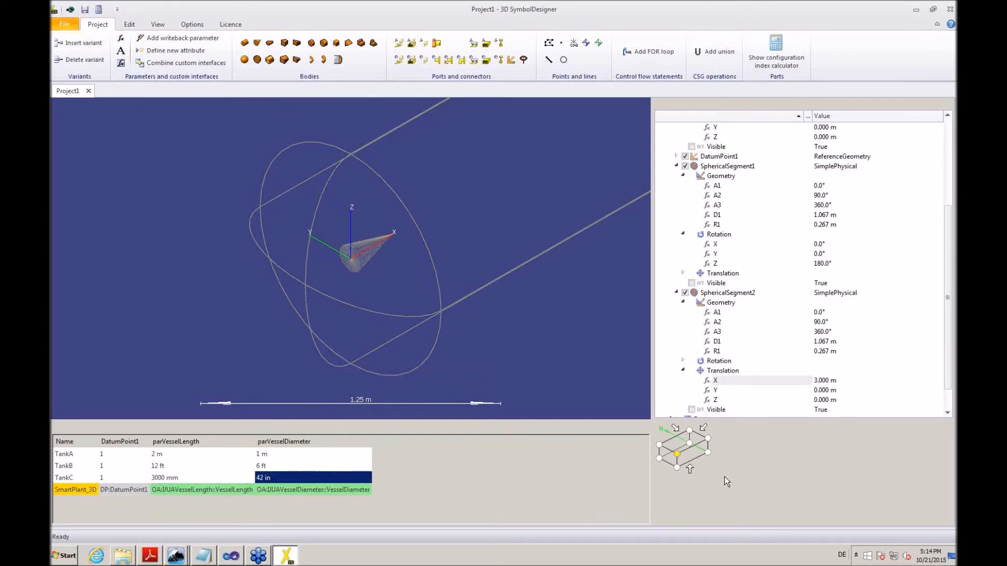
- Add a piping connector to the tank geometry and a piping port with the bolted preset for it
left_click(808, 379)
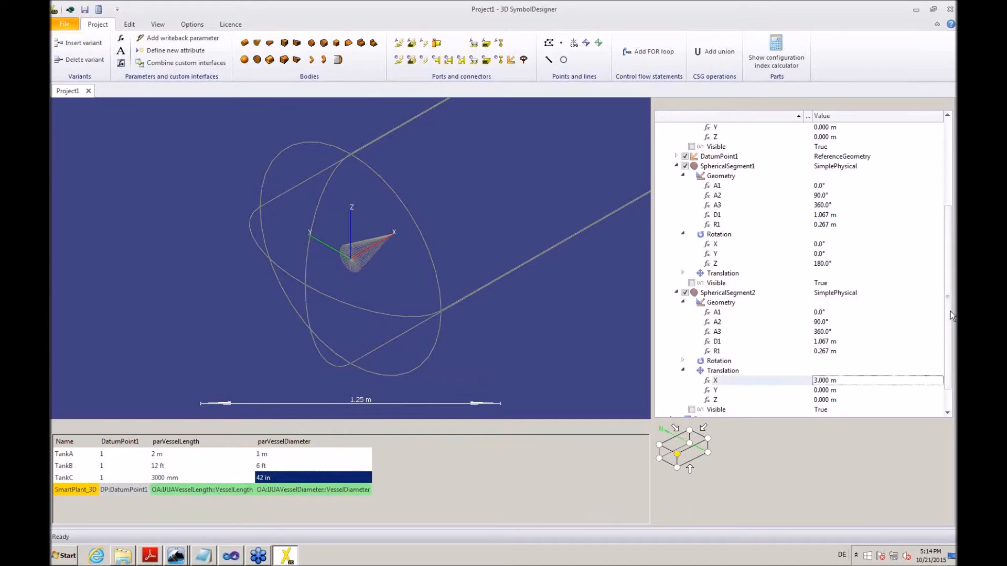
scroll(949, 314, "down", 1)
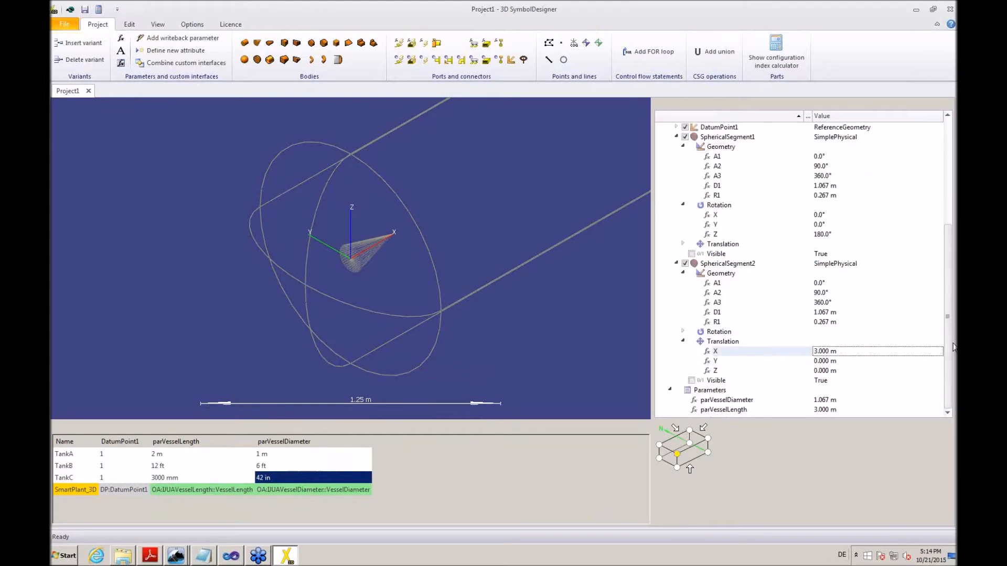
left_click(435, 60)
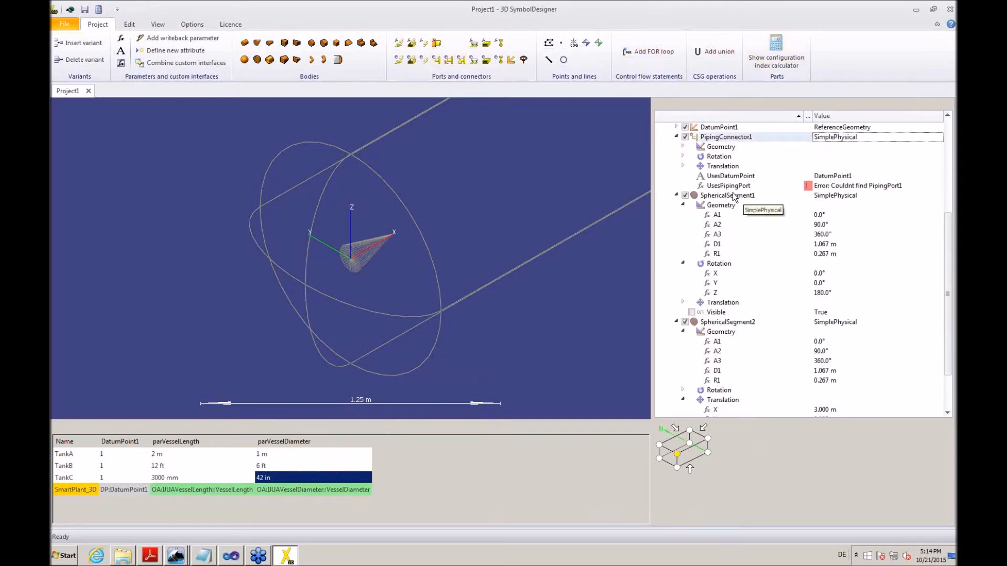
left_click(677, 195)
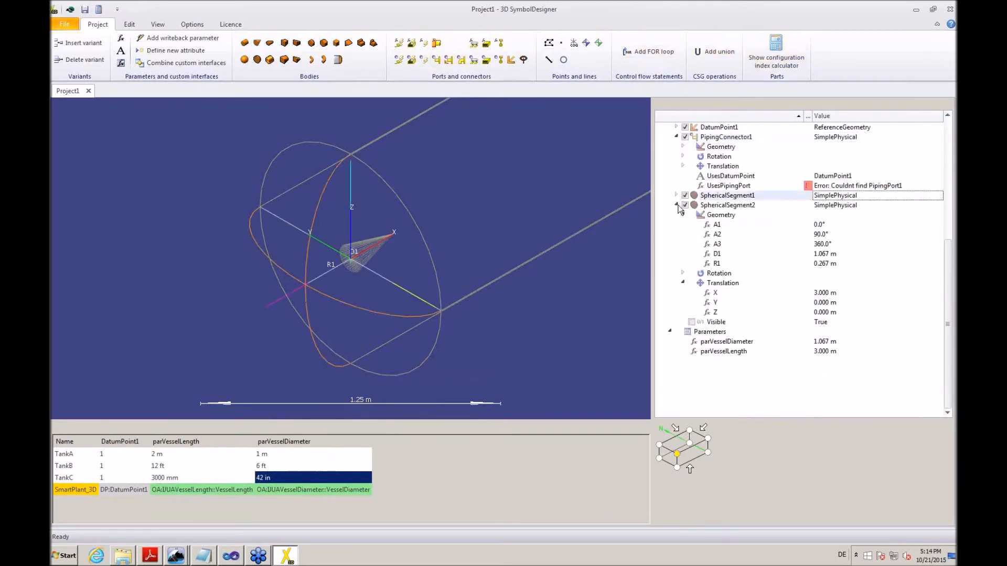
left_click(678, 206)
left_click(687, 276)
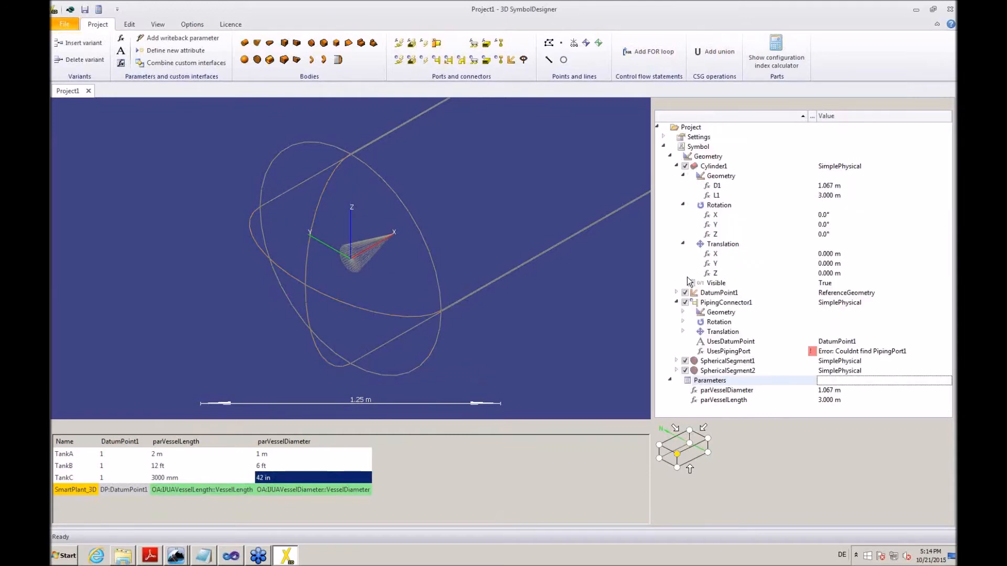
left_click(438, 45)
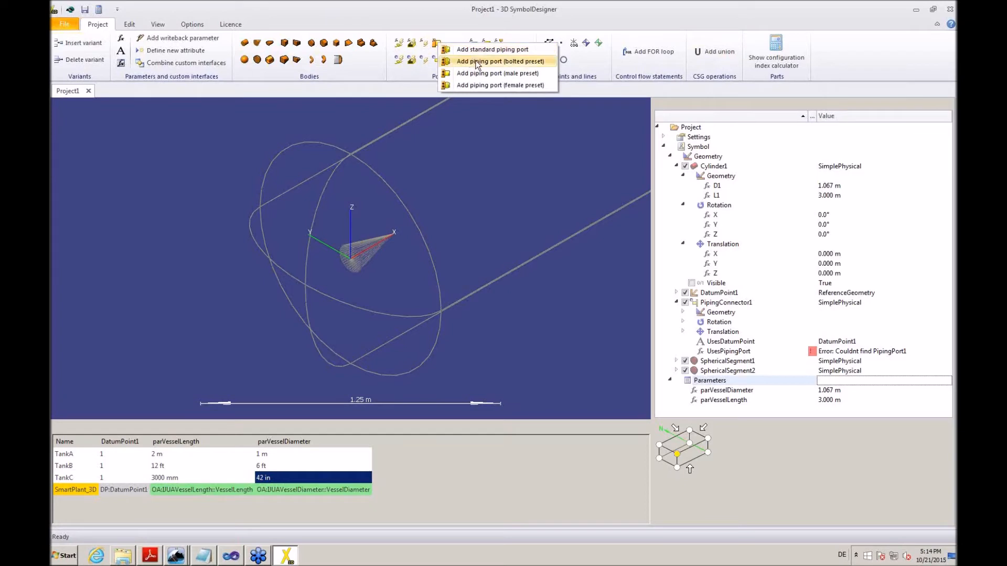
left_click(477, 62)
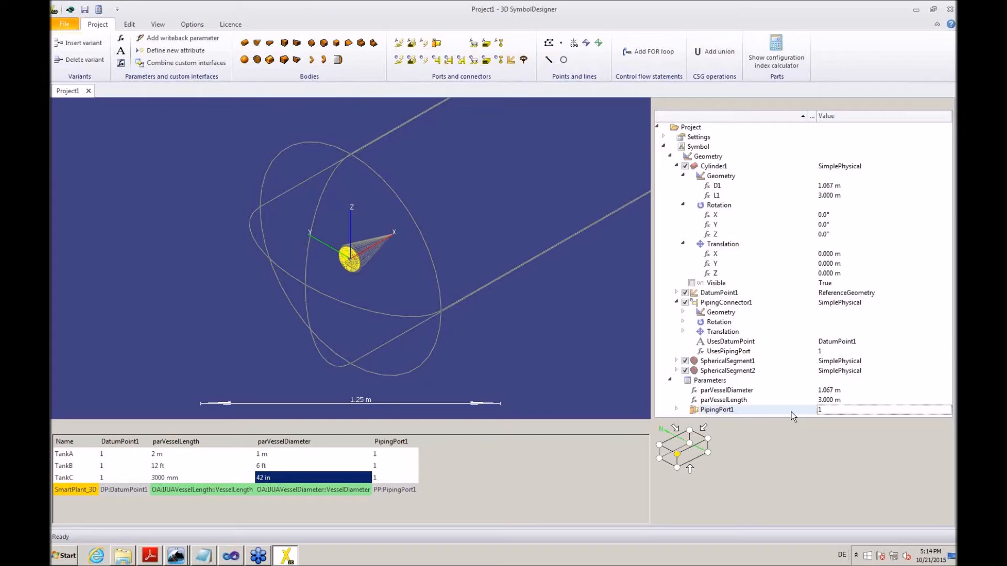
- Set the L1 length of PipingConnector1 to 100 mm
left_click(701, 431)
left_click(684, 311)
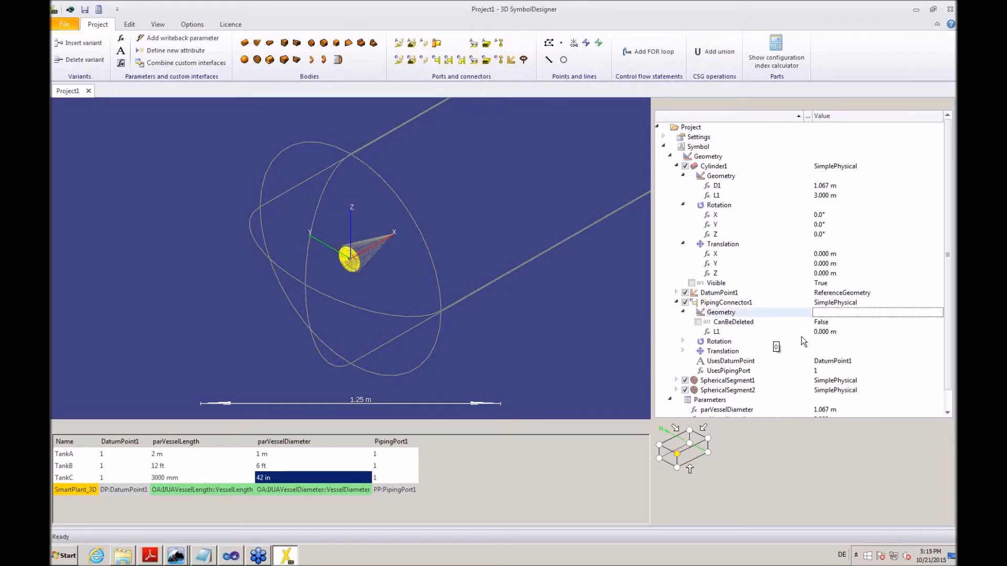
left_click(826, 334)
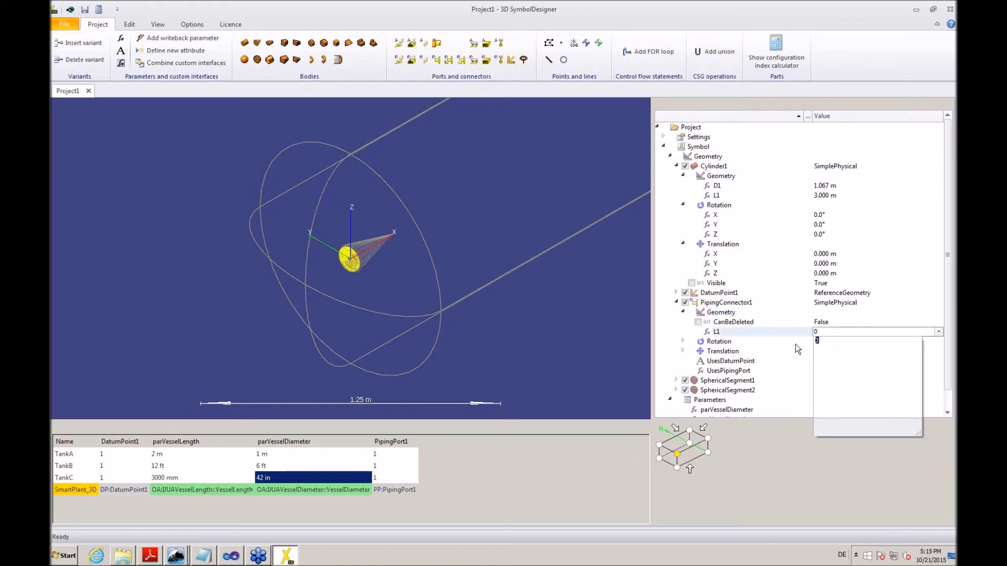
type("100 mm")
key("Return")
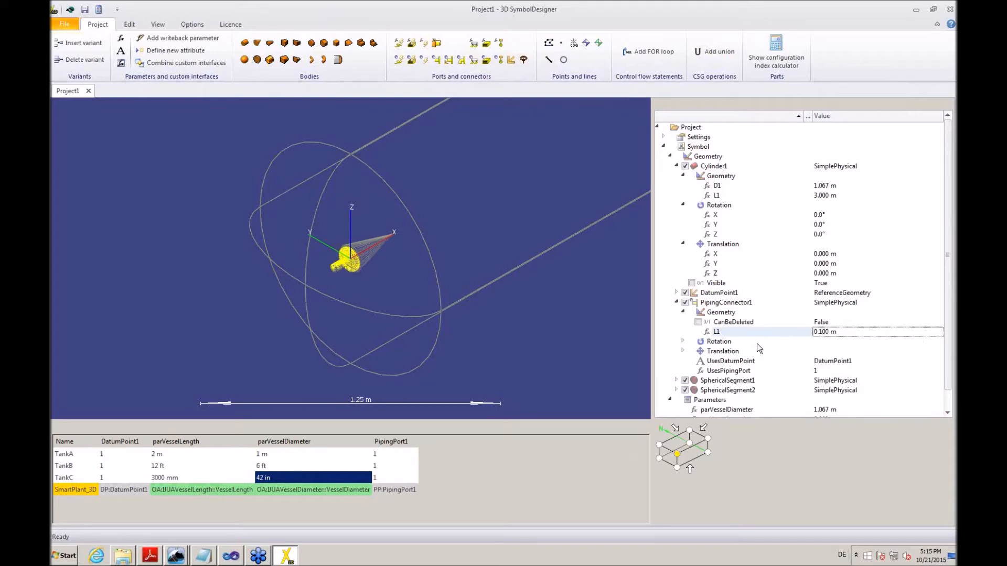
- Set the Y rotation of PipingConnector1 to -90°
left_click(683, 342)
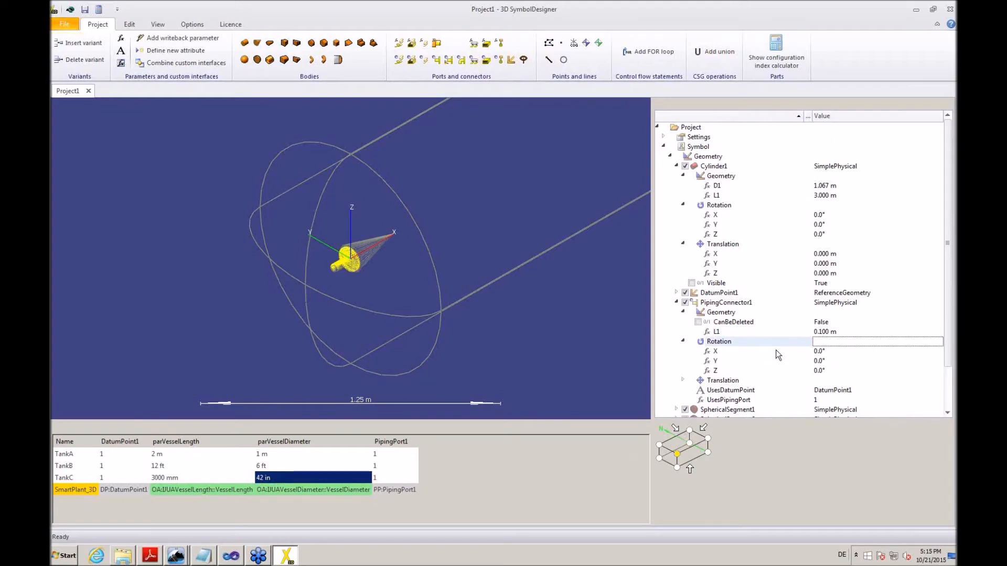
left_click(835, 363)
left_click(816, 369)
type("9")
type("-")
key("Return")
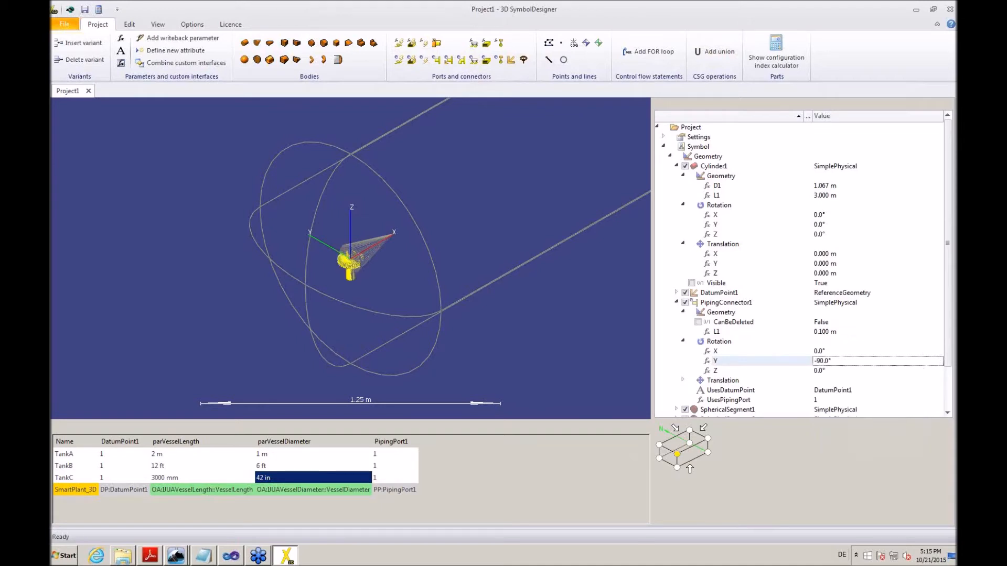
- Set the Z translation of PipingConnector1 to the formula parVesselDiameter - 2 + 90 mm
left_click(684, 380)
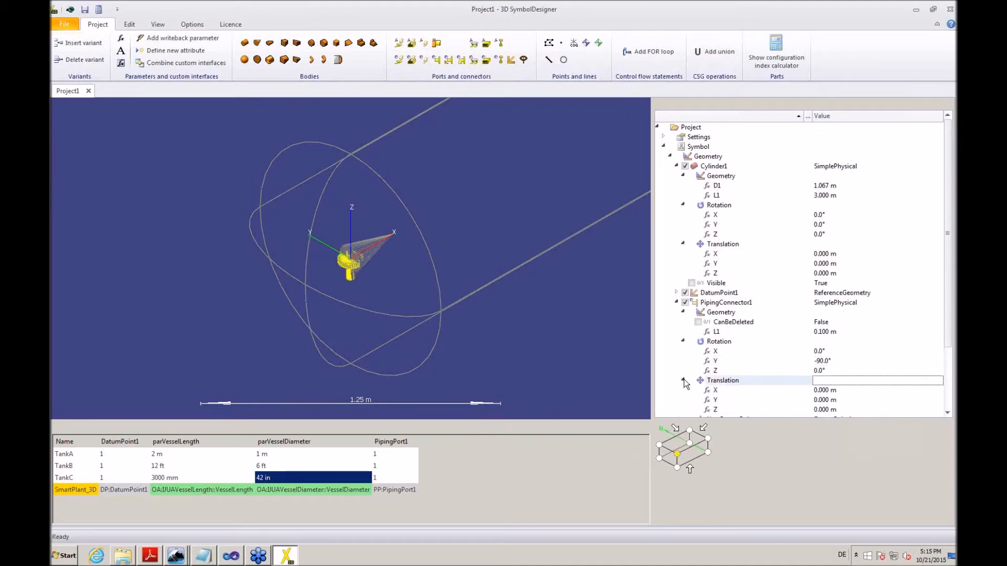
left_click(829, 411)
type("parVesselDiameter")
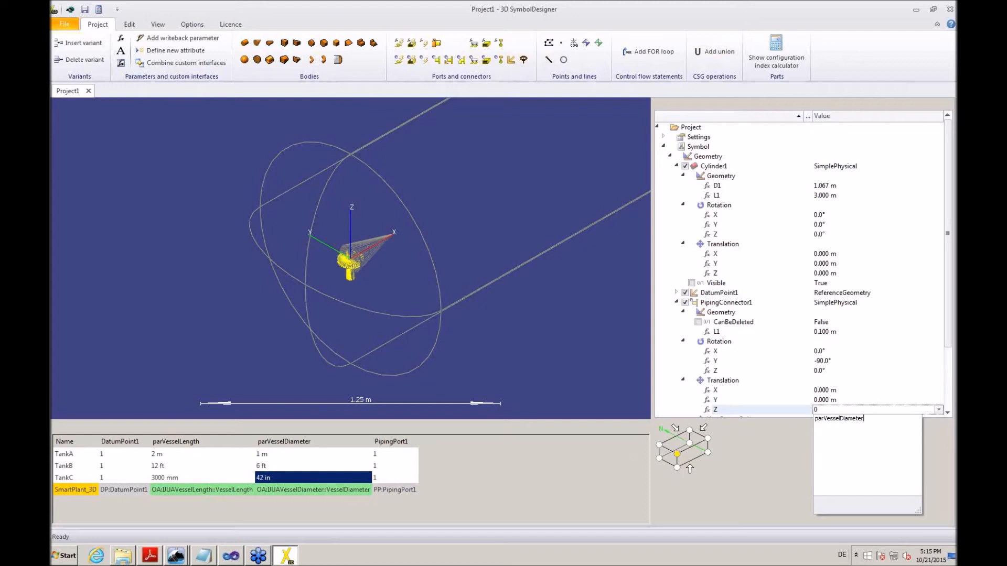
type("-2+ 90 mm")
key("Return")
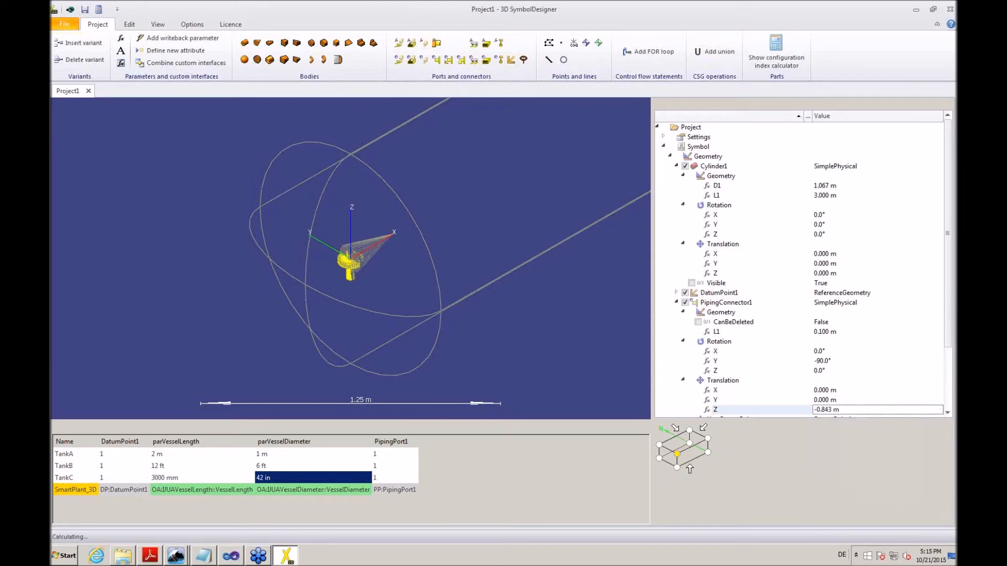
- Correct PipingConnector1's Z translation formula to parVesselDiameter / 2 + 90 mm
mouse_move(822, 413)
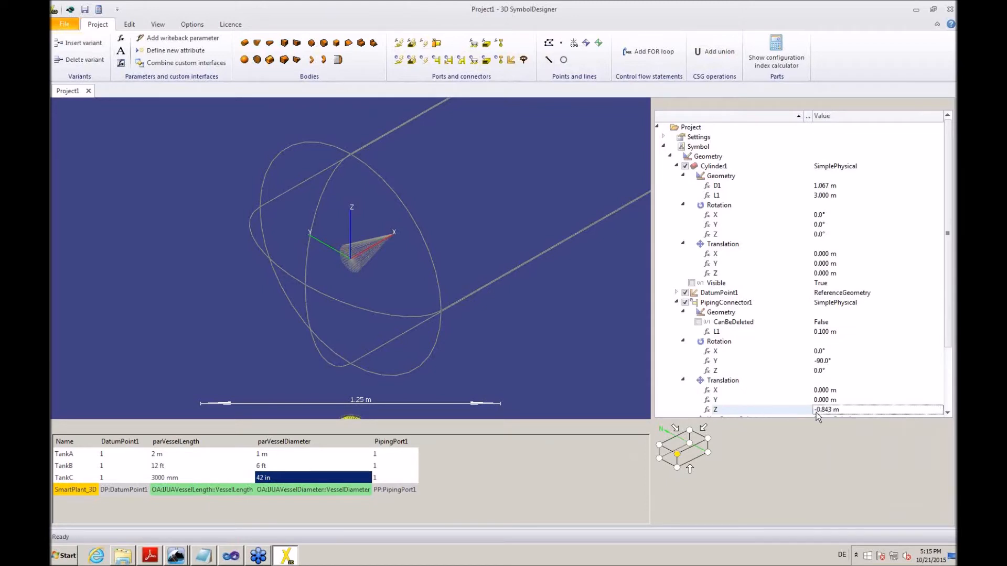
left_click(834, 412)
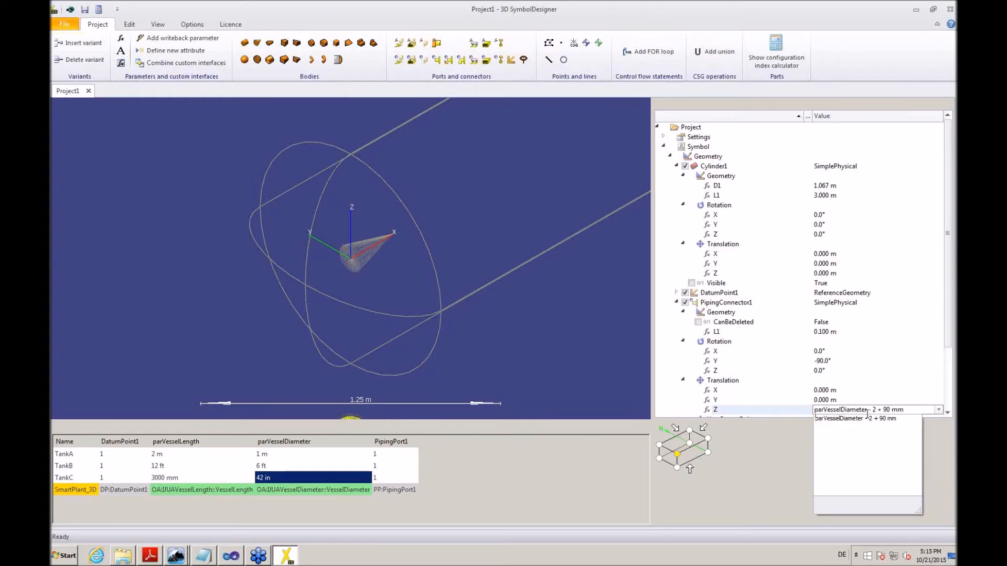
left_click(872, 419)
key("BackSpace")
type("/")
key("Return")
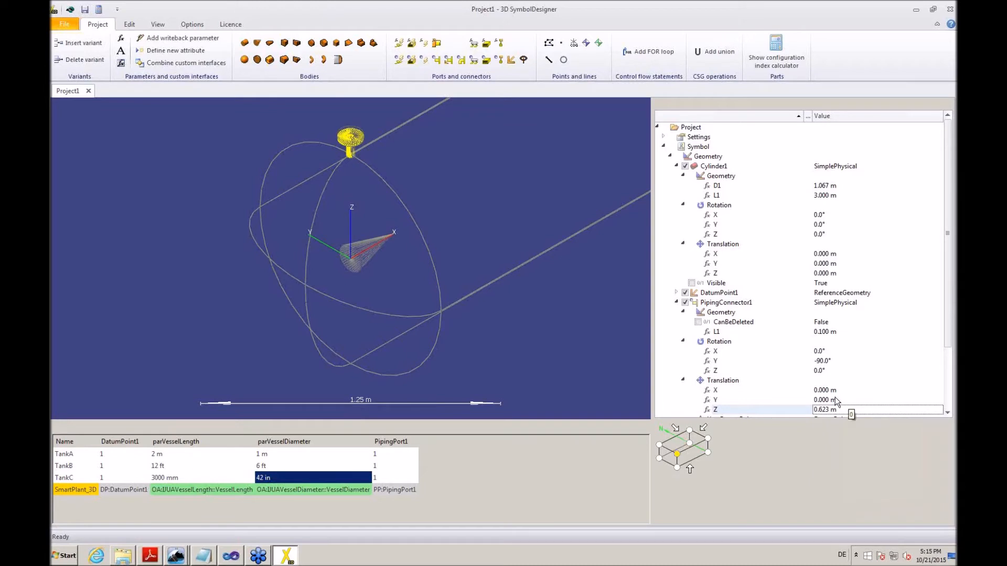
- Set PipingConnector1's X translation to parVesselLength/4 and switch to the TankA variant to check the nozzle position
left_click(832, 391)
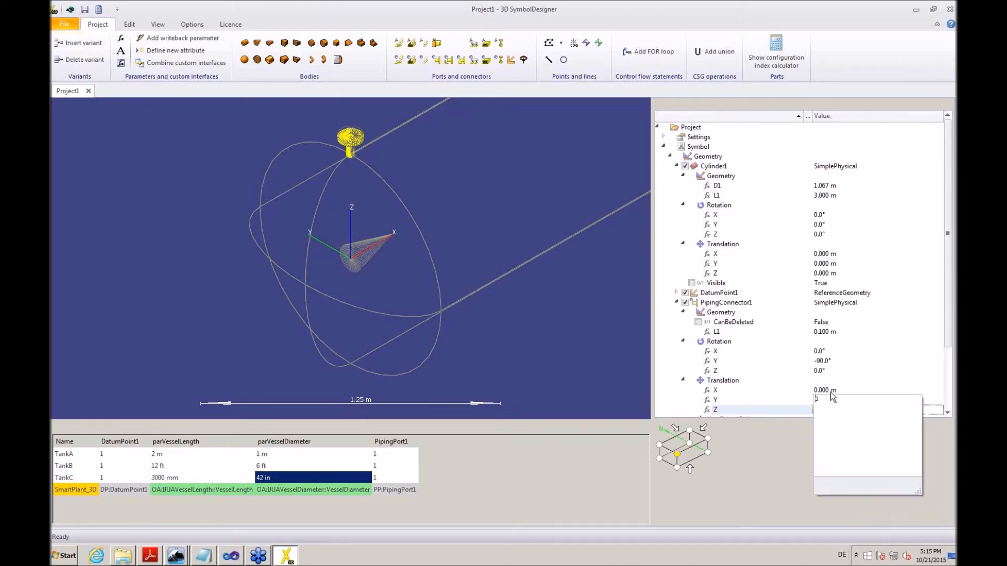
type("par")
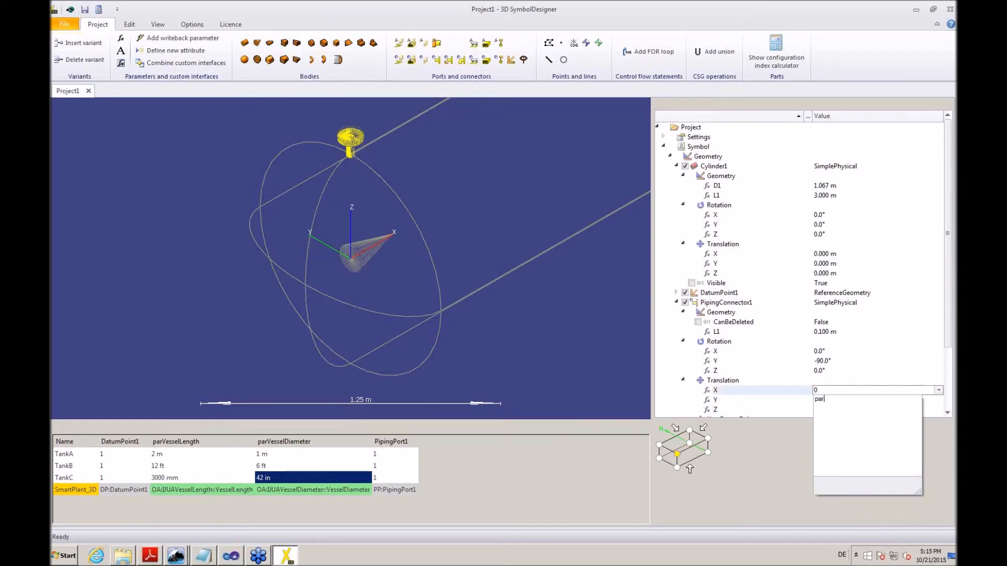
type("VesselLength/4")
key("Return")
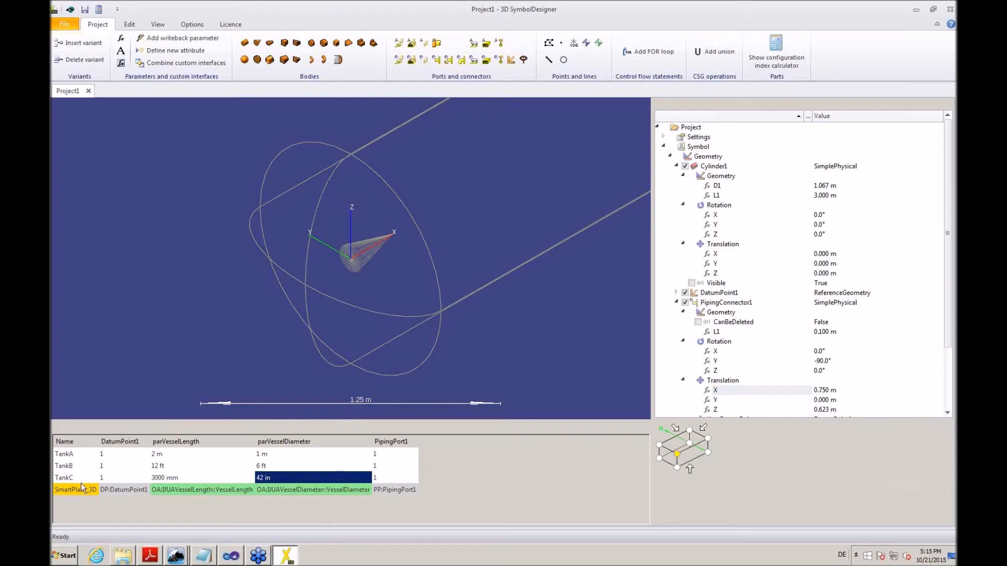
left_click(75, 457)
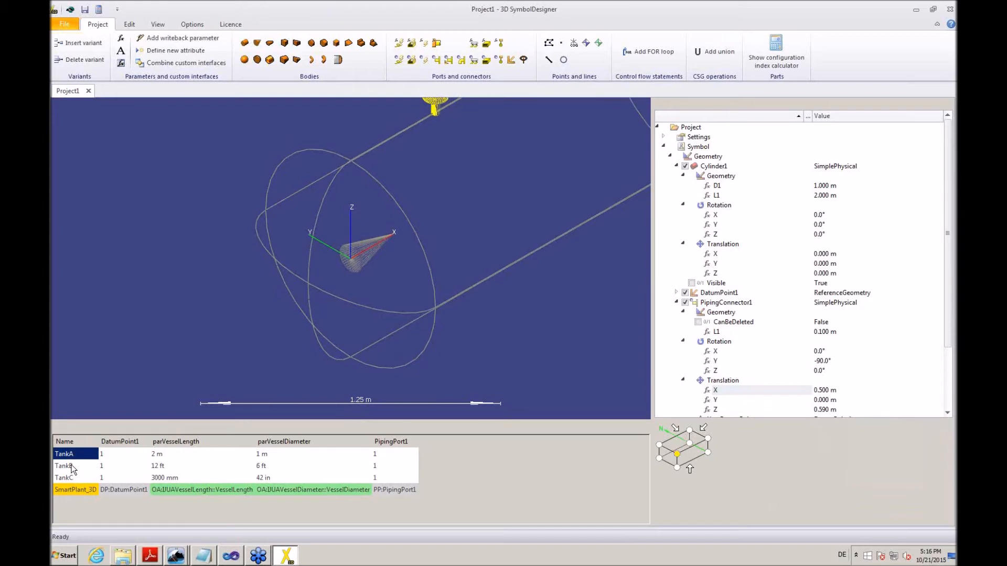
- Save the project on the Desktop as TankSymbol in the 3D SymbolDesigner Variants (*.xls) format
left_click(85, 10)
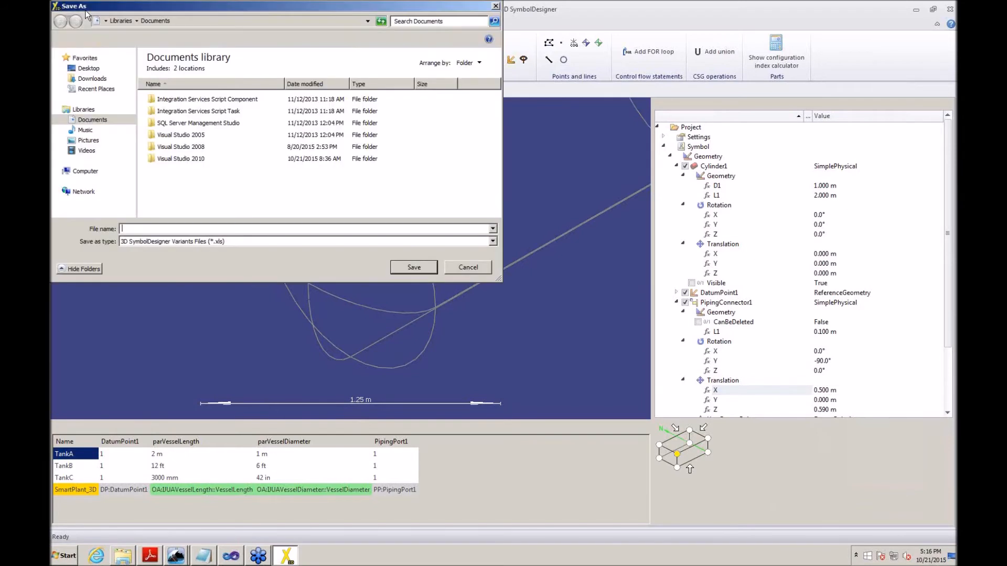
left_click(89, 68)
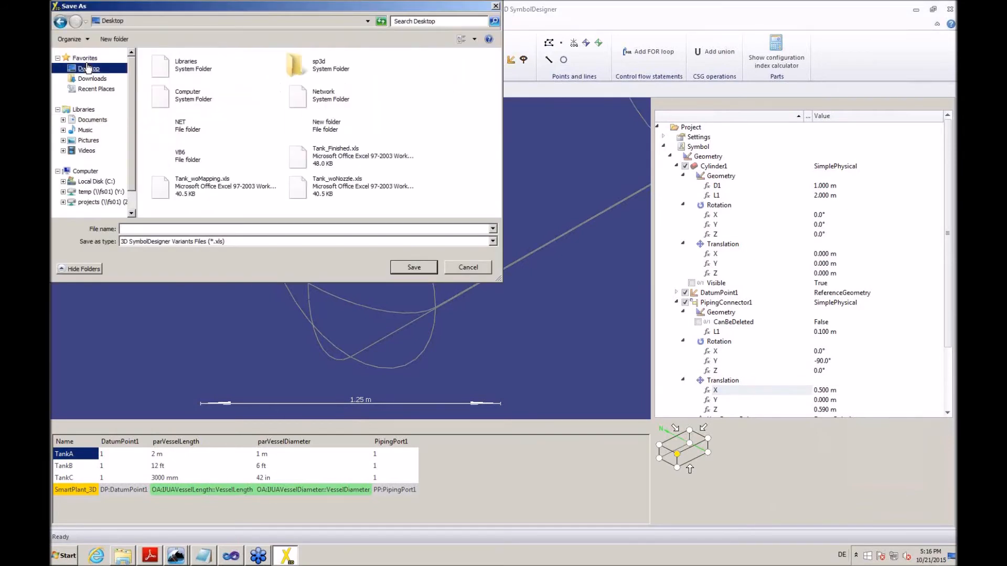
left_click(162, 229)
type("TankSymbol")
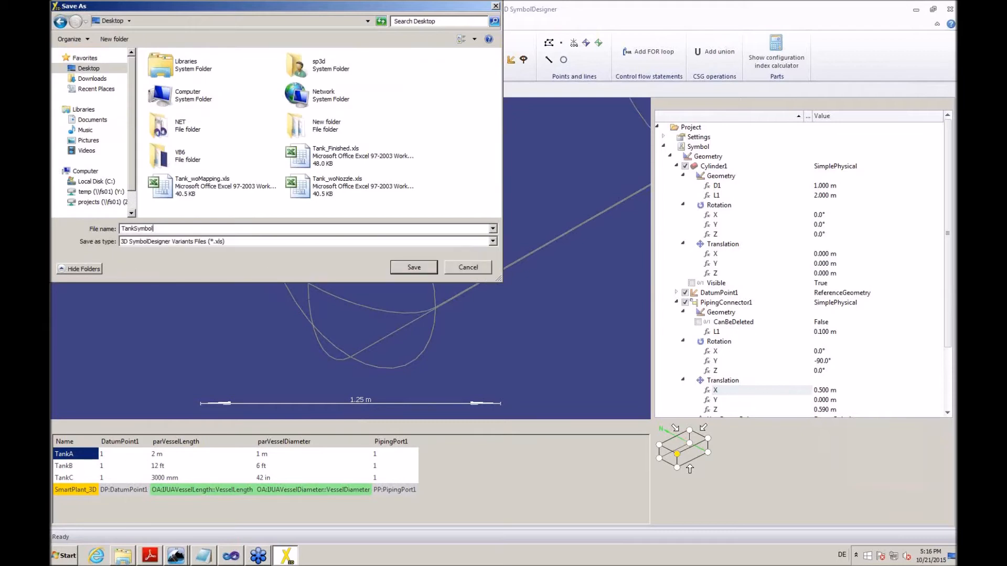
key("Return")
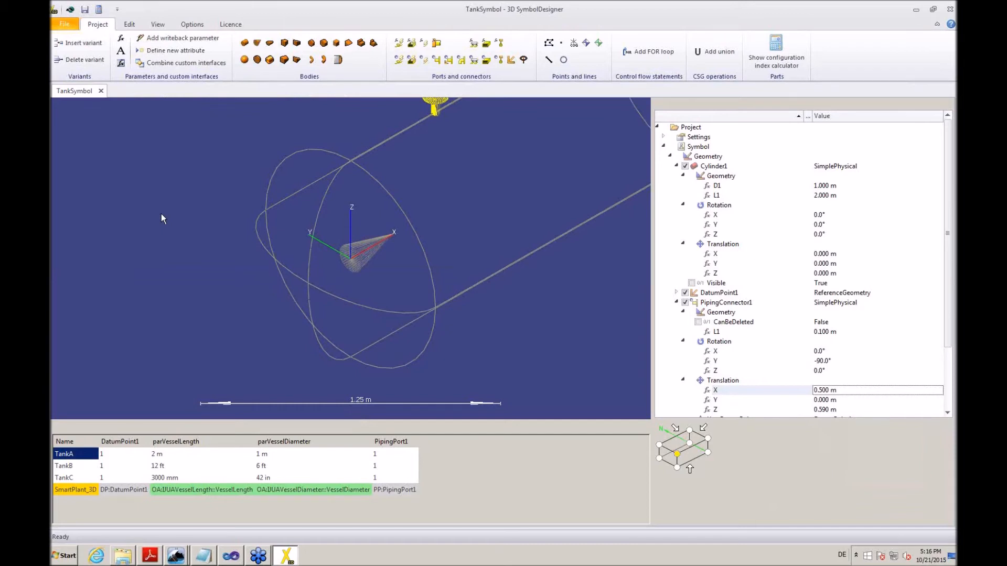
- Start the SmartPlant 3D Wizard and select the catalogue node Equipment > Process > Horizontal Vessels
left_click(70, 10)
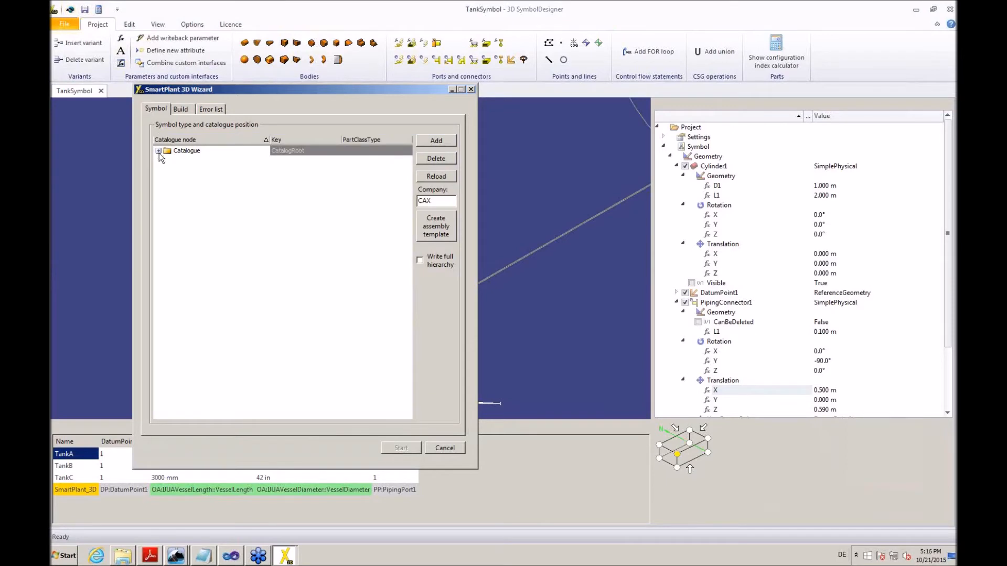
left_click(158, 151)
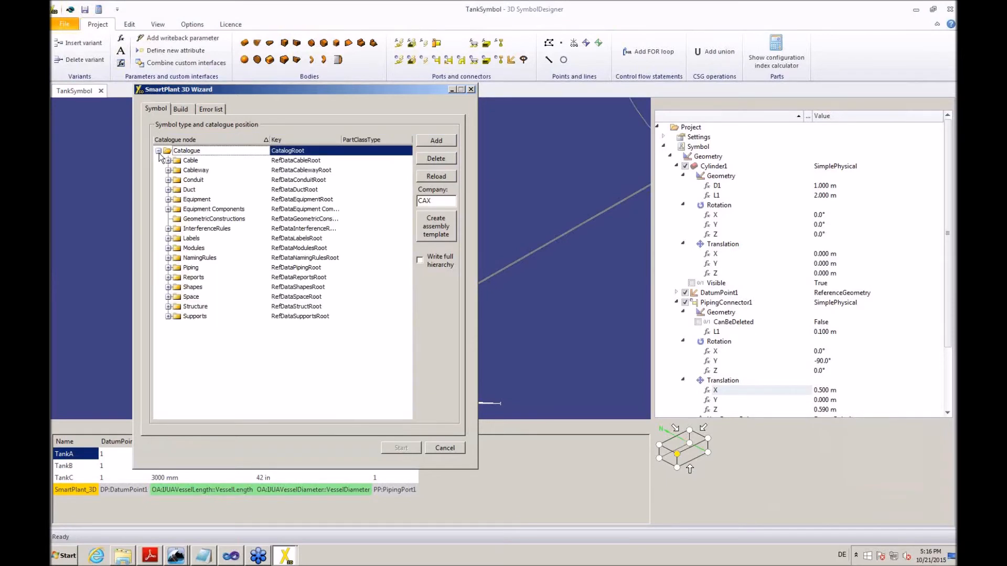
left_click(168, 199)
left_click(178, 258)
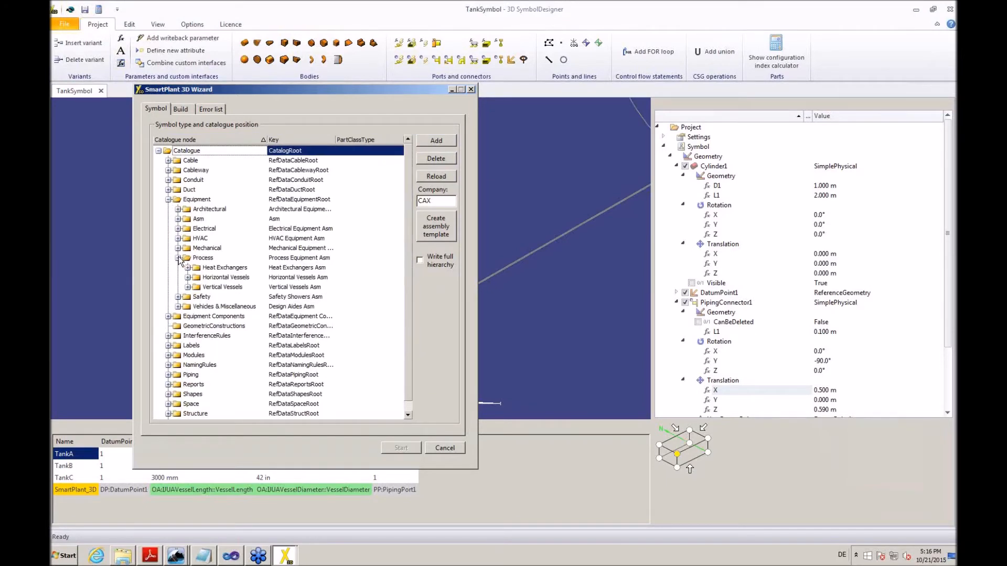
left_click(187, 278)
left_click(237, 278)
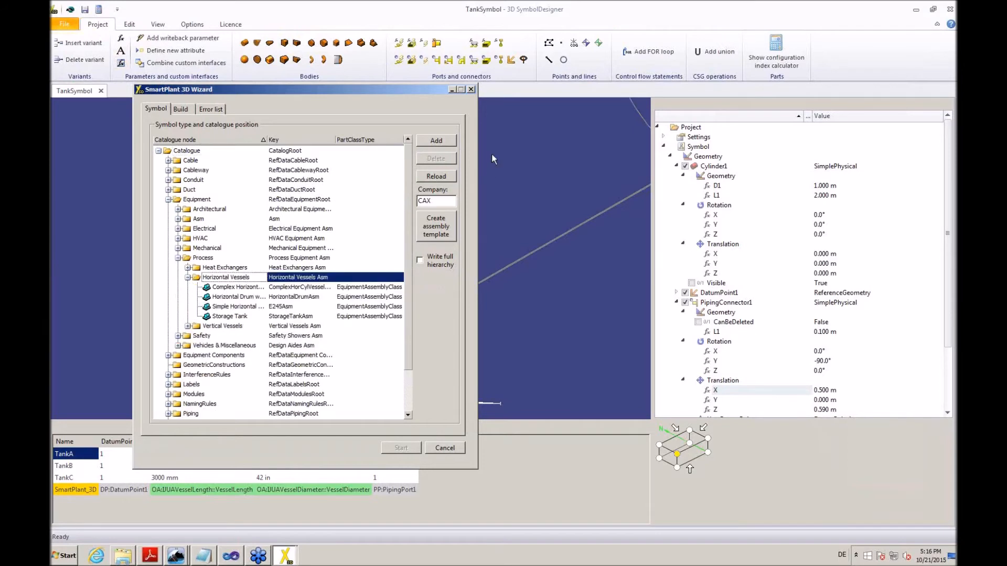
- Add a catalogue node under Horizontal Vessels named MyTank with the key MyTankAsm
left_click(436, 141)
left_click(251, 326)
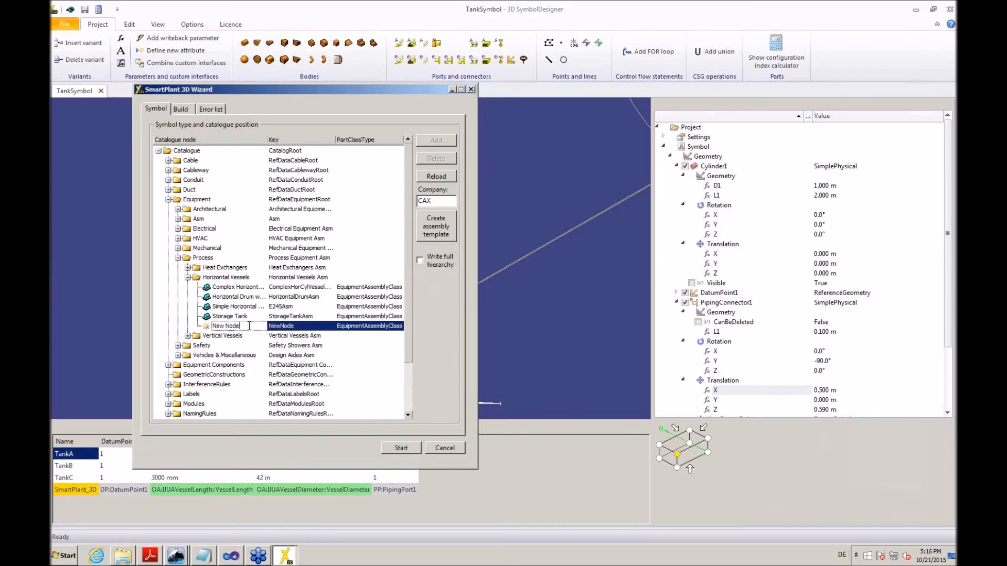
type("MyTank")
left_click(293, 327)
type("MyTankAsm")
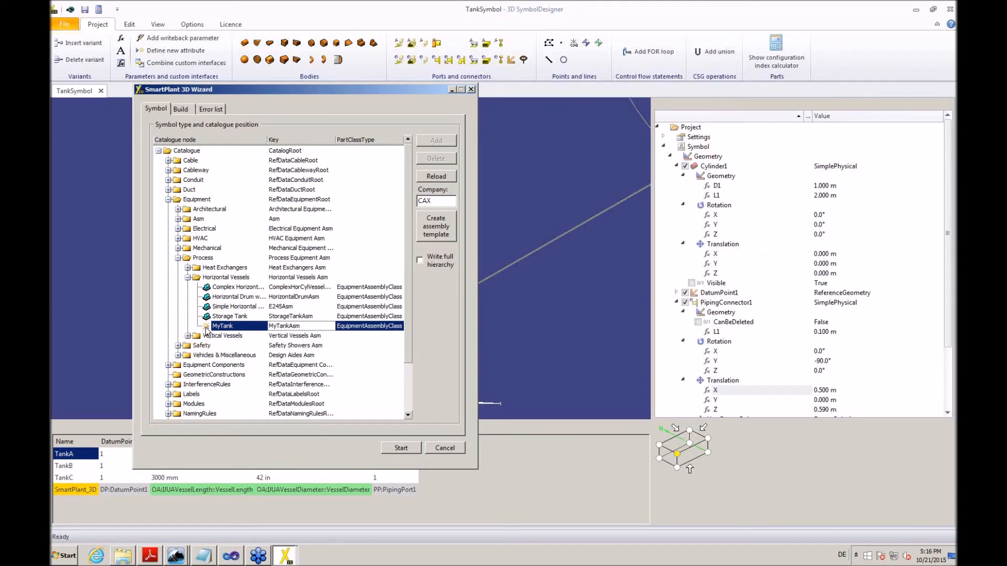
- Review the part class types available for the MyTank node without changing EquipmentAssemblyClass
left_click(393, 325)
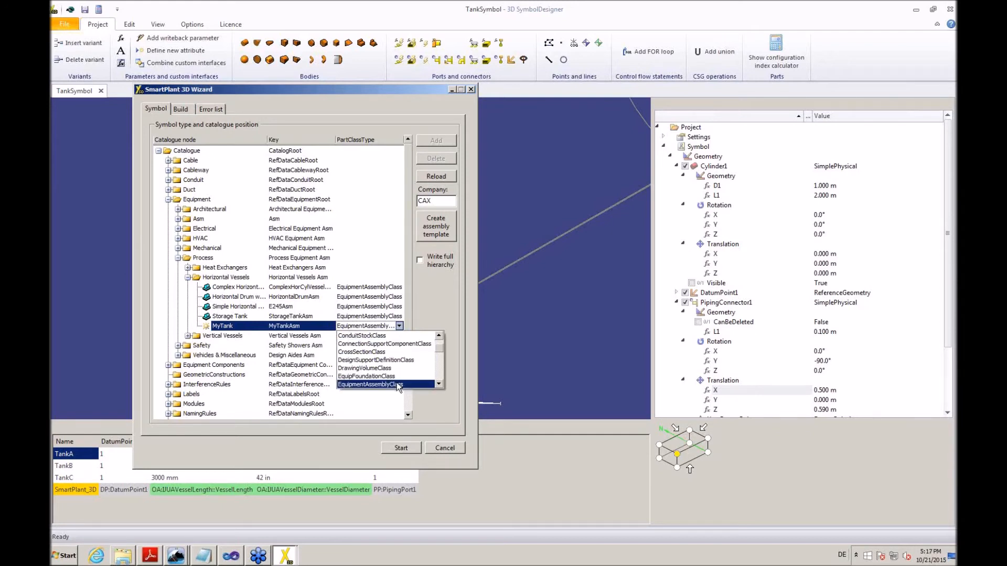
scroll(398, 387, "up", 2)
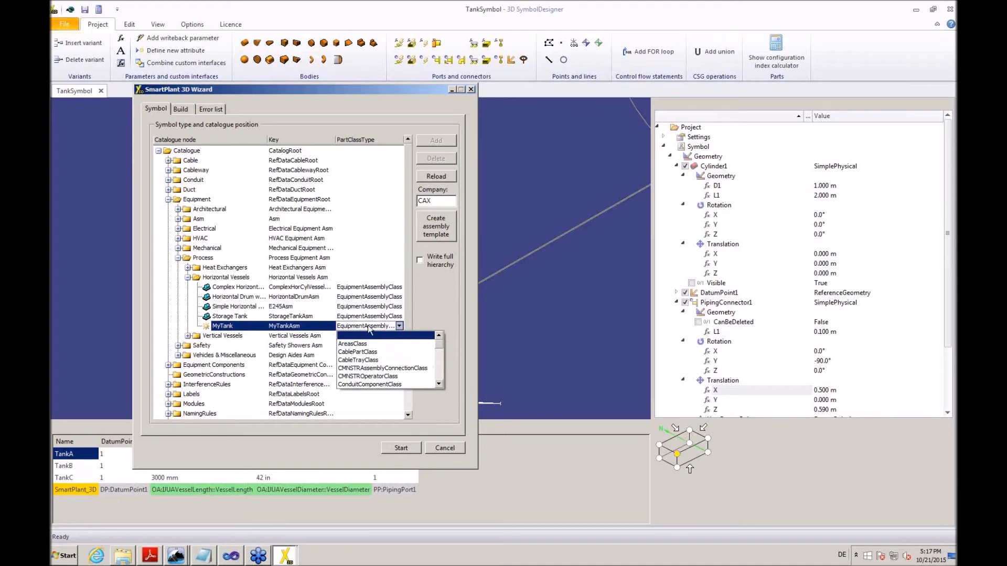
left_click(428, 317)
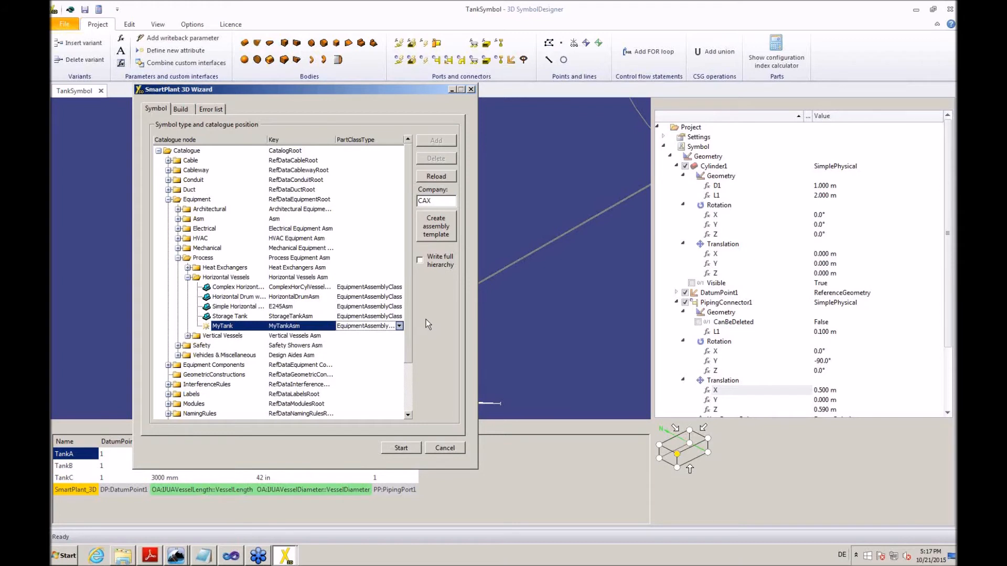
- In the wizard's build settings, try the Visual Basic 6 compiler option and return to Visual Basic .NET
left_click(181, 109)
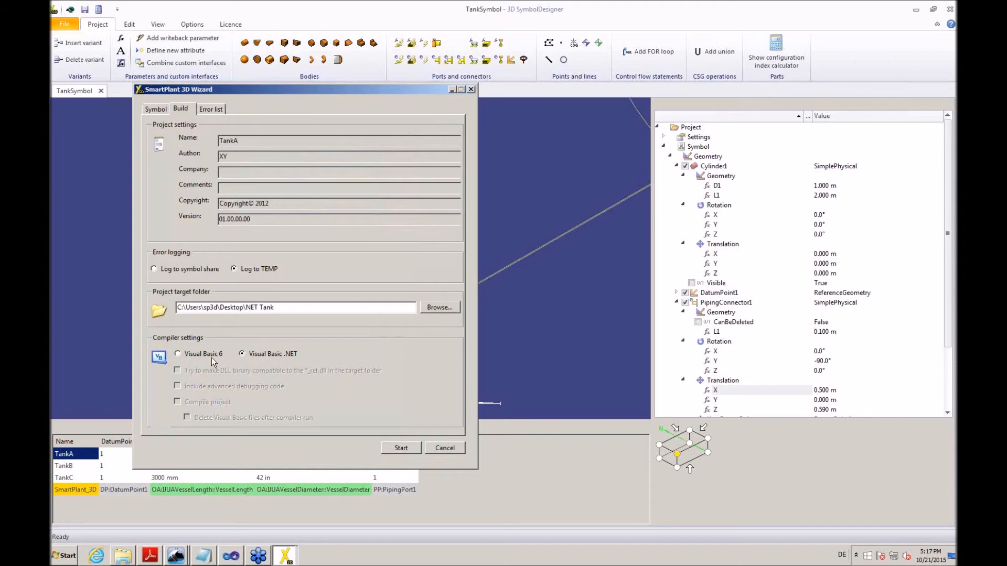
left_click(177, 354)
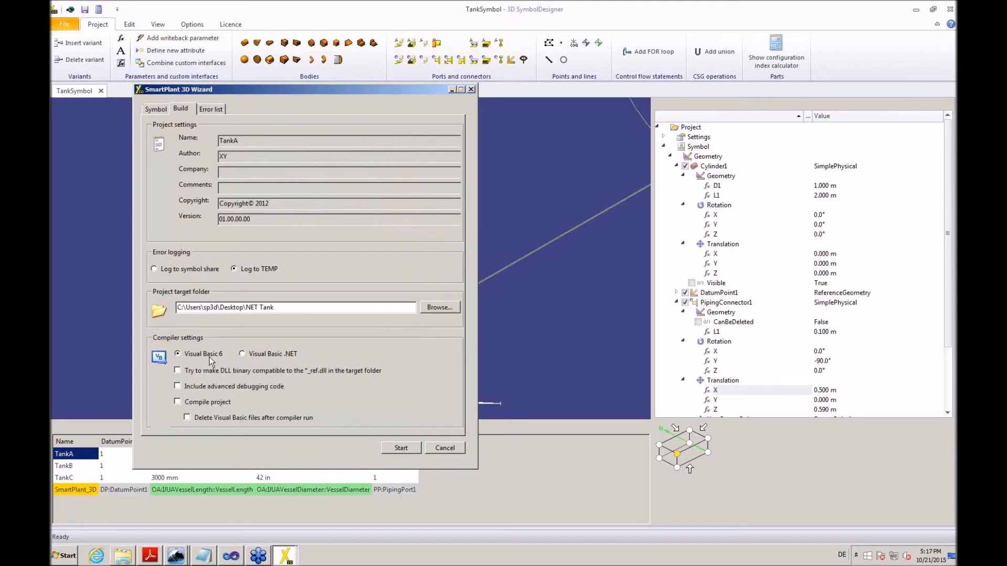
left_click(242, 355)
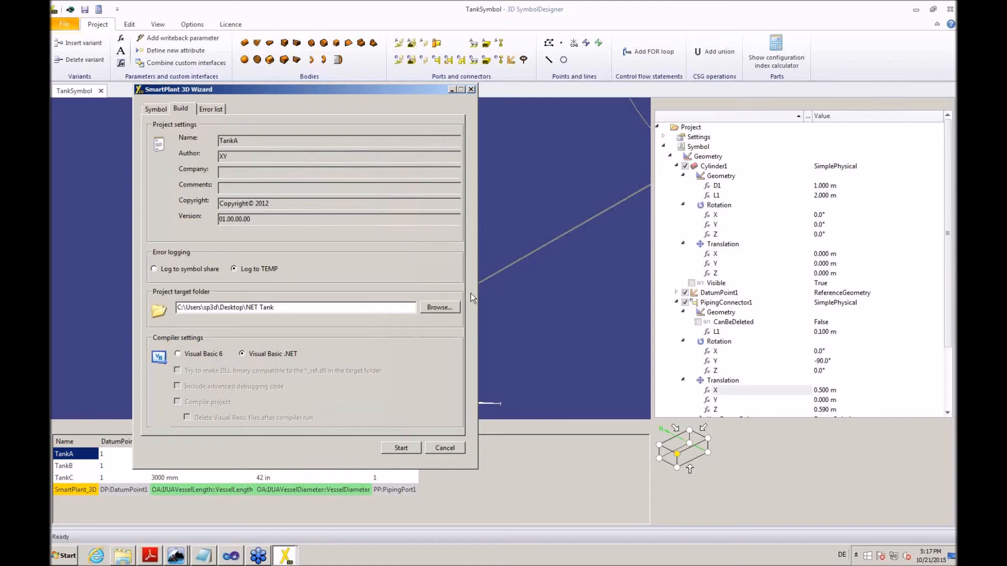
- Create a Desktop folder named NETTankSample and set it as the project target folder
left_click(436, 308)
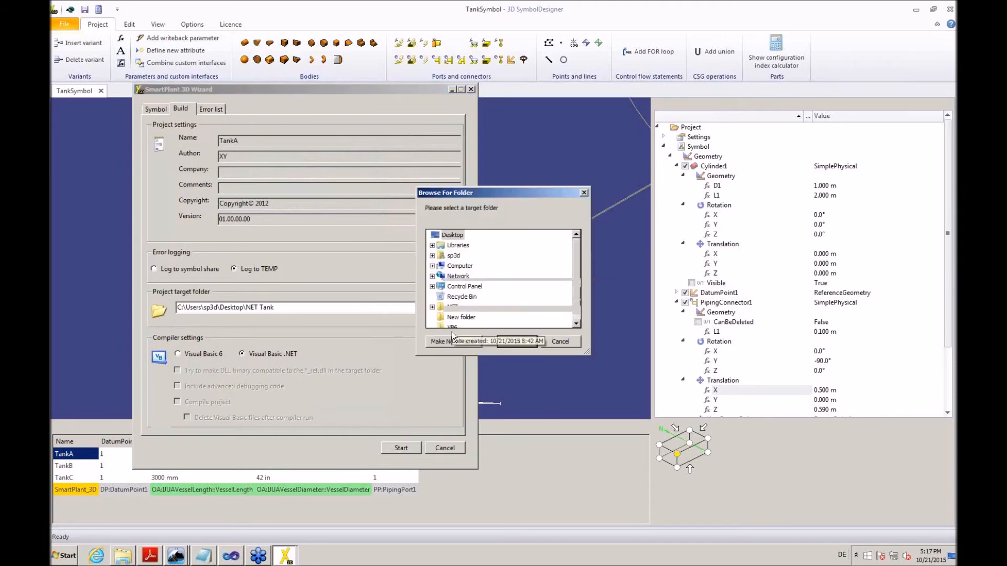
left_click(446, 342)
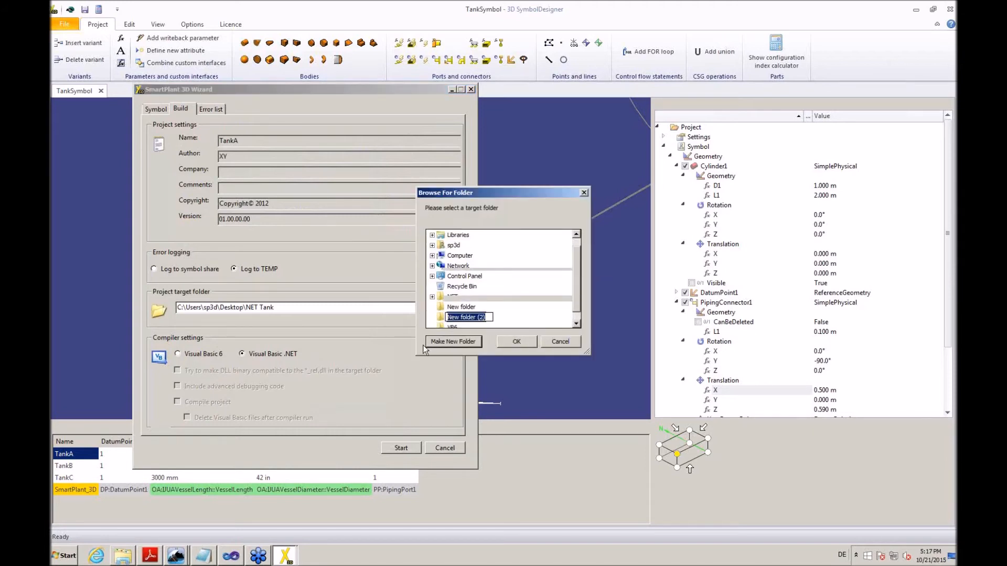
type("NETTankSample")
key("Return")
left_click(516, 341)
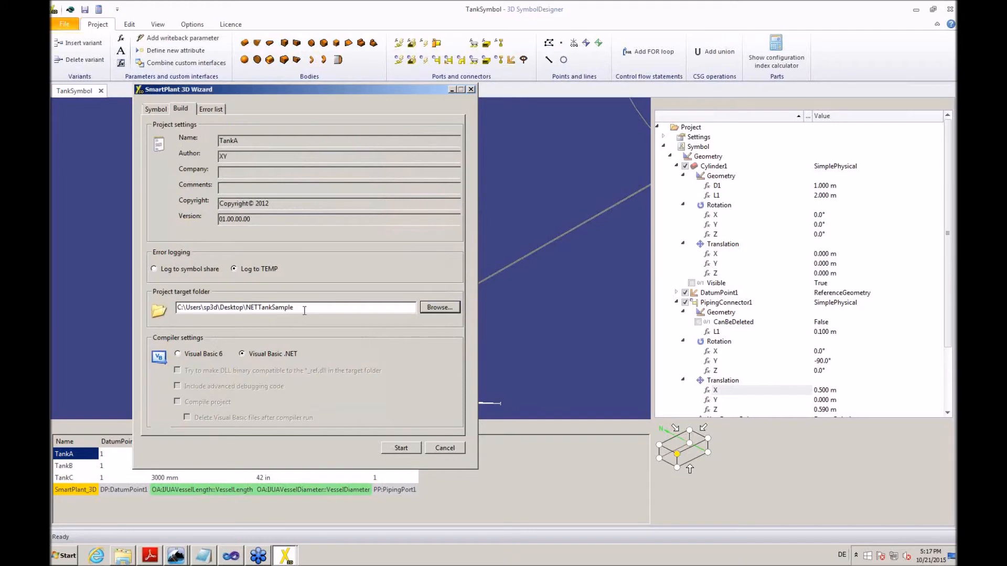
- Generate the Visual Basic .NET project, bring up the file explorer and close the finished wizard
left_click(398, 449)
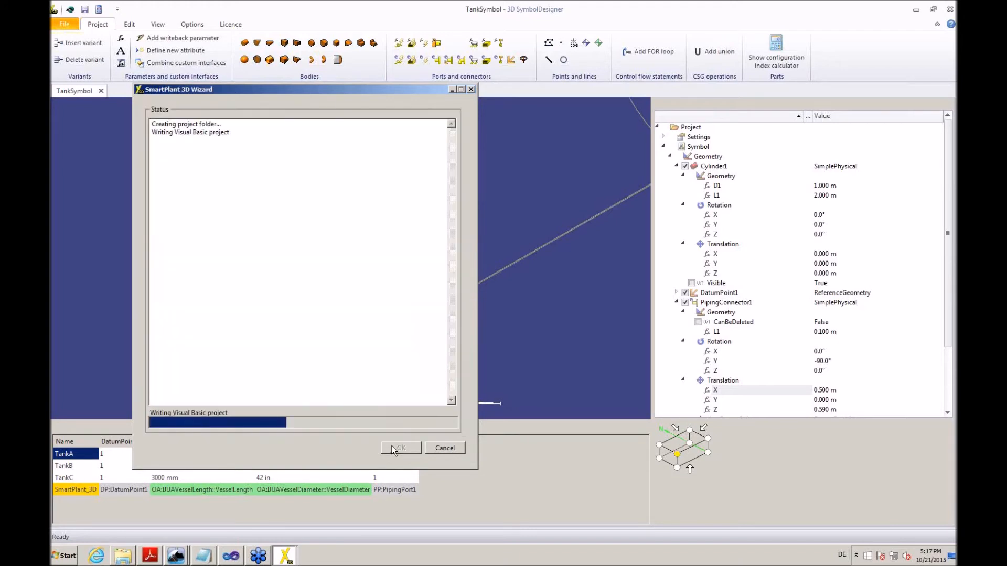
left_click(125, 555)
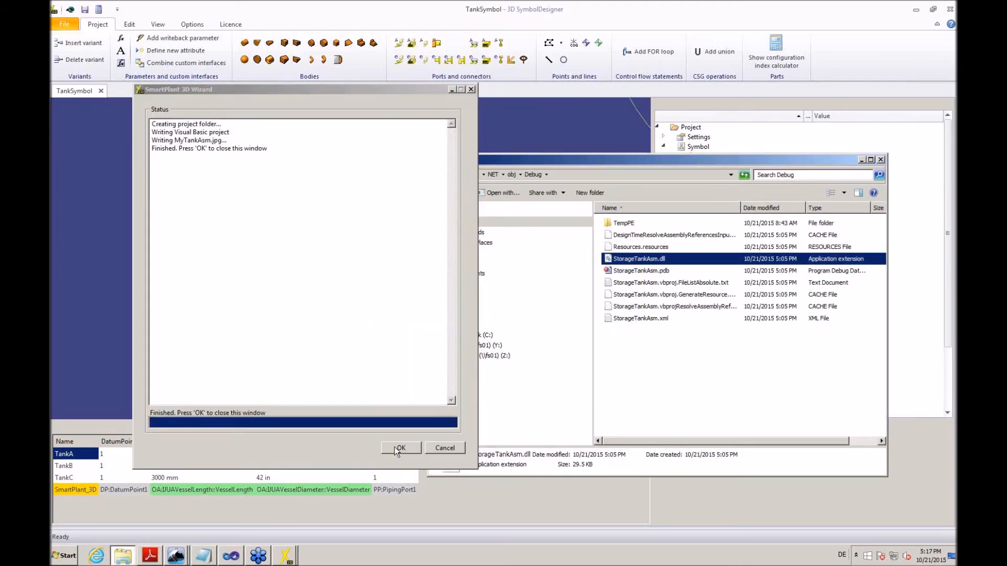
left_click(398, 448)
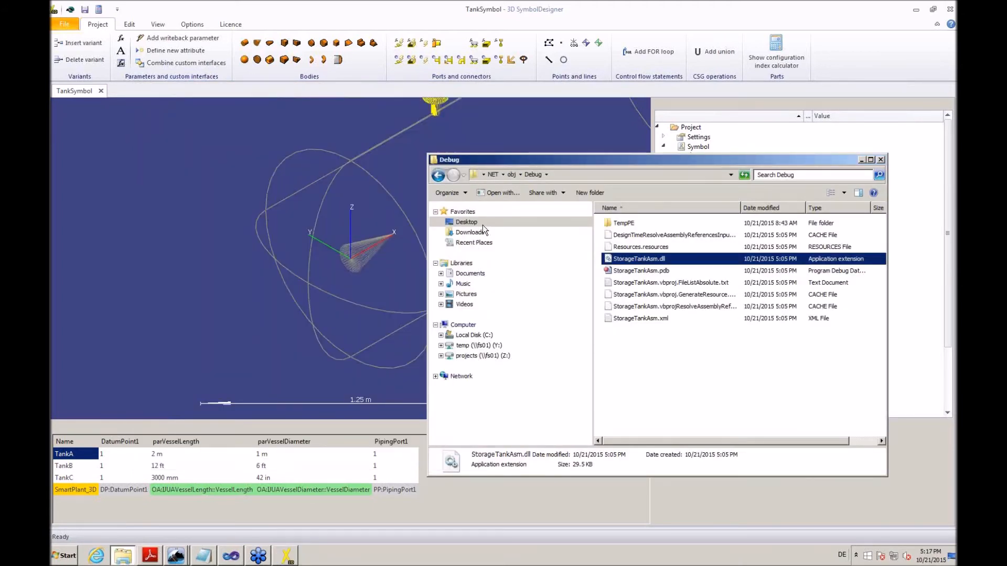
- Open the generated MyTankAsm.xls workbook from the NETTankSample folder on the Desktop in Excel
left_click(481, 223)
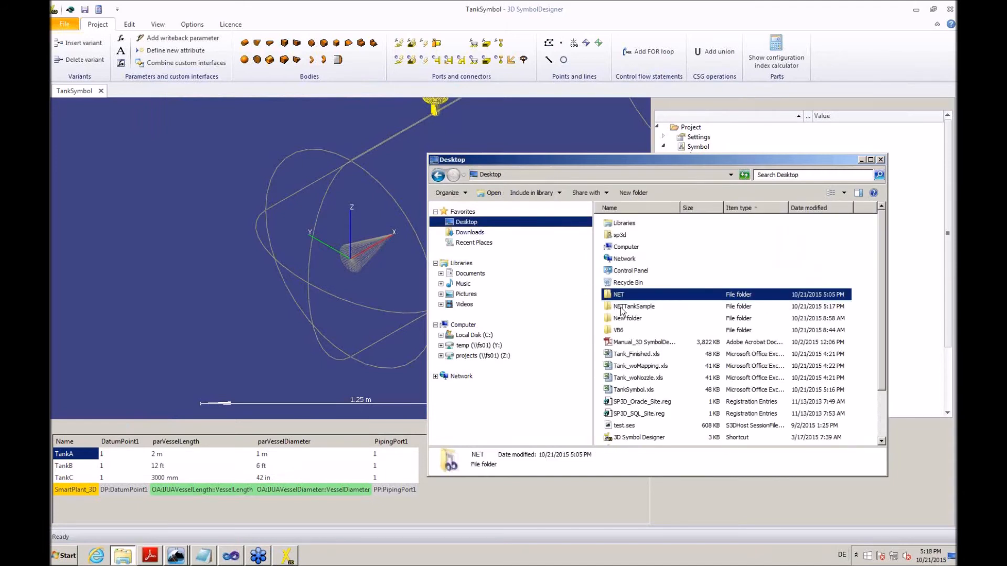
double_click(634, 306)
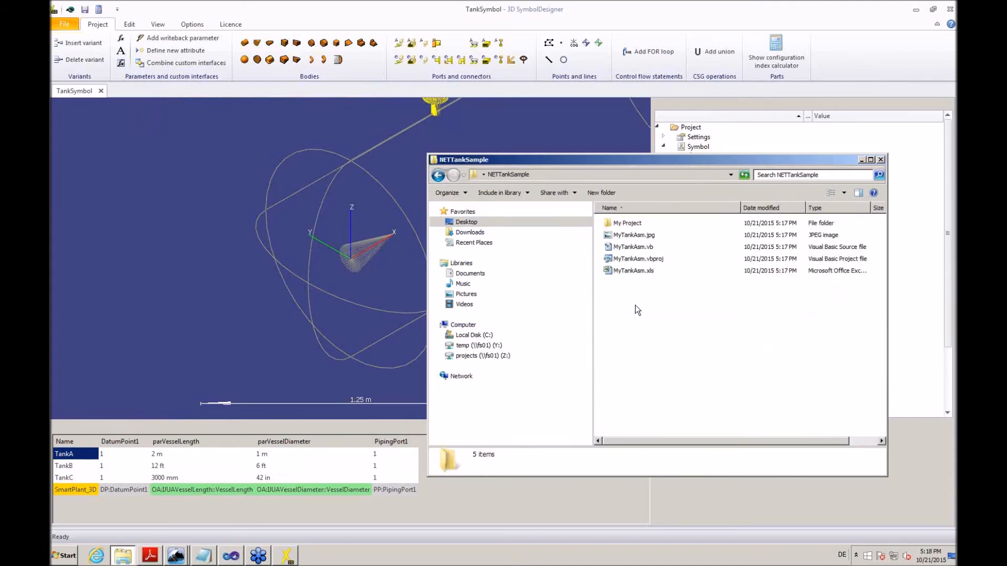
left_click(640, 270)
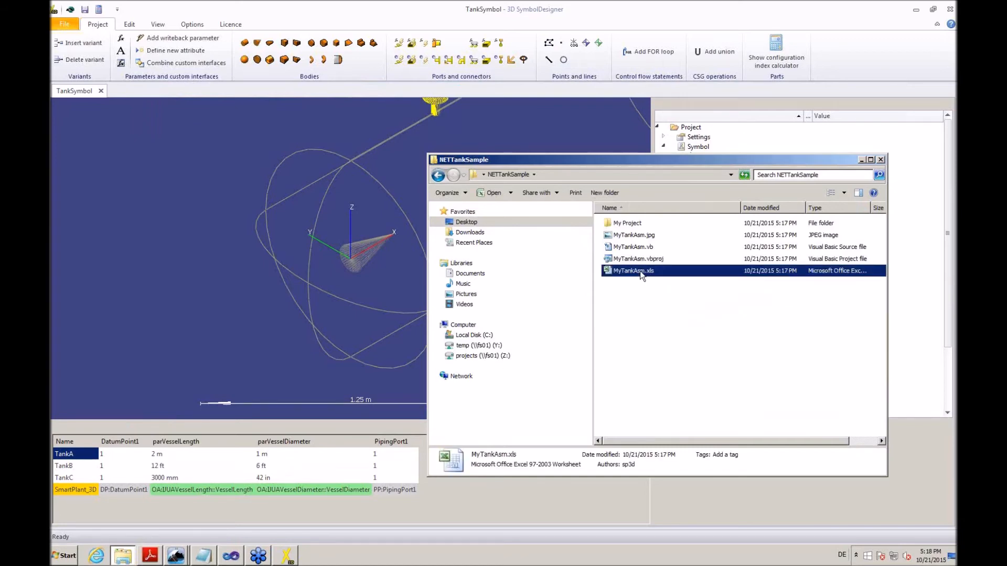
double_click(639, 270)
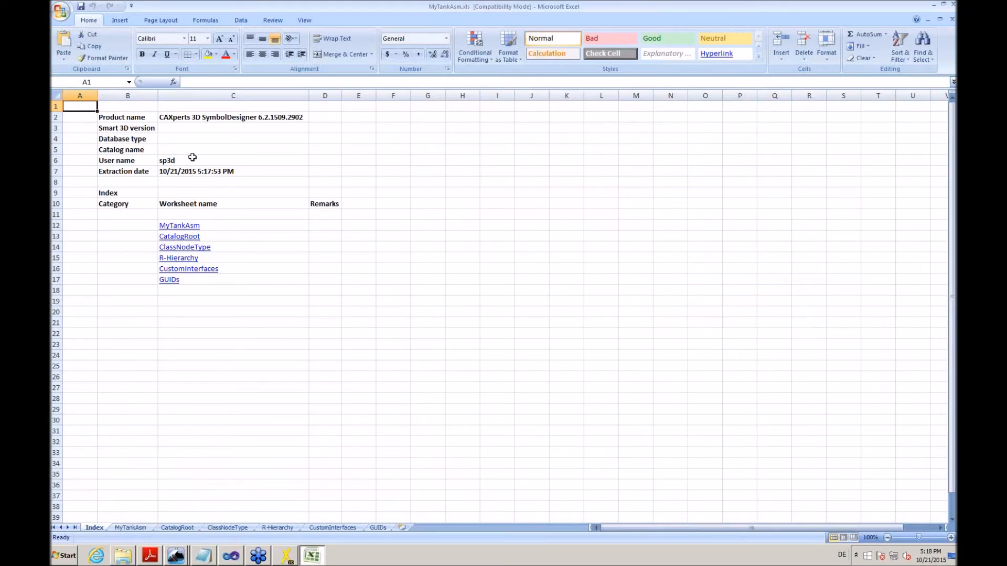
- Examine the TankA, TankB and TankC rows and their columns on the MyTankAsm sheet
left_click(134, 528)
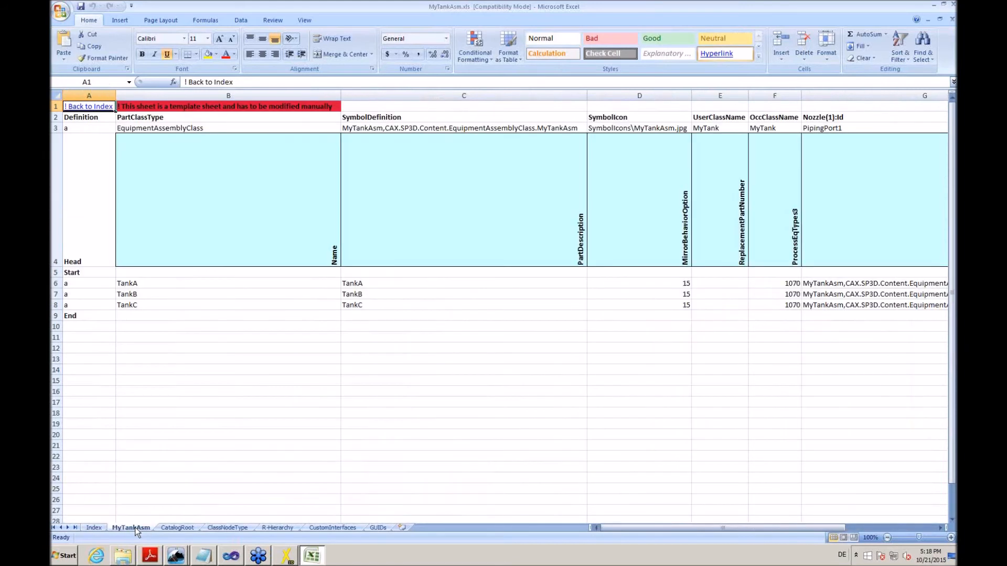
left_click(165, 283)
left_click(165, 291)
left_click(159, 308)
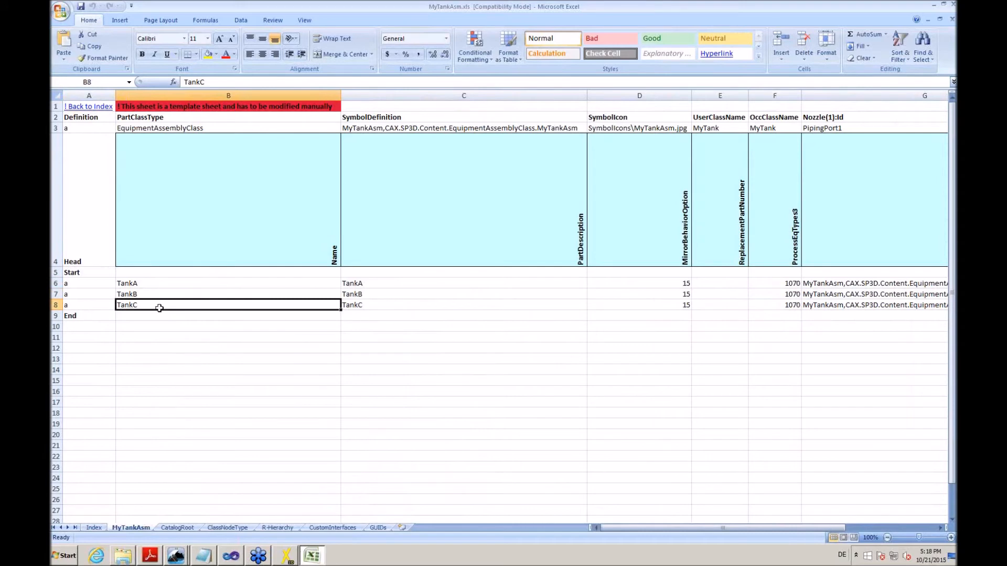
key("Right")
key("Right")
key("Right")
key("Right")
key("Right")
key("Right")
key("Right")
key("Right")
key("Right")
key("Right")
key("Right")
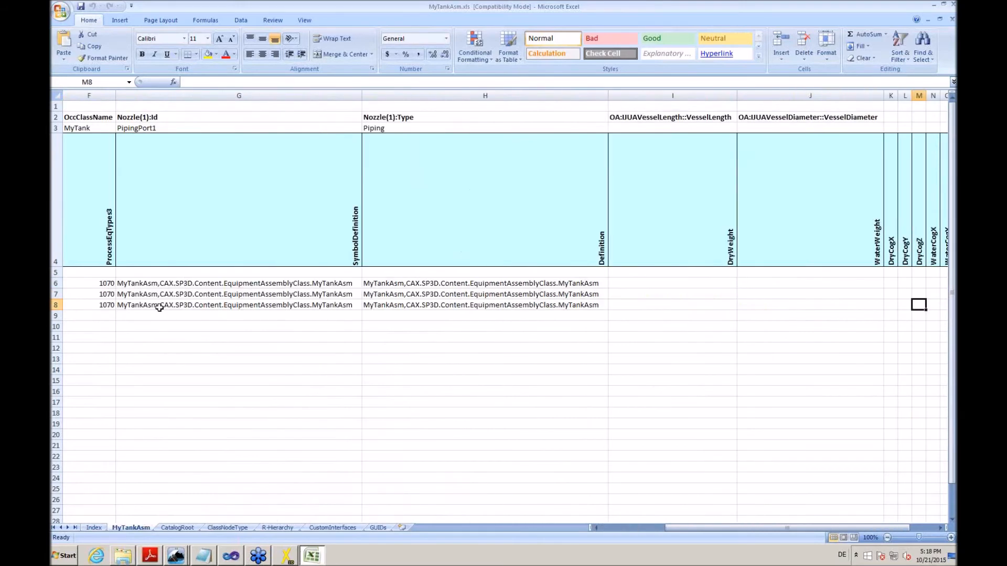
- Check TankA's SymbolDefinition and Definition entries against the class-level SymbolDefinition in the sheet header
left_click(181, 283)
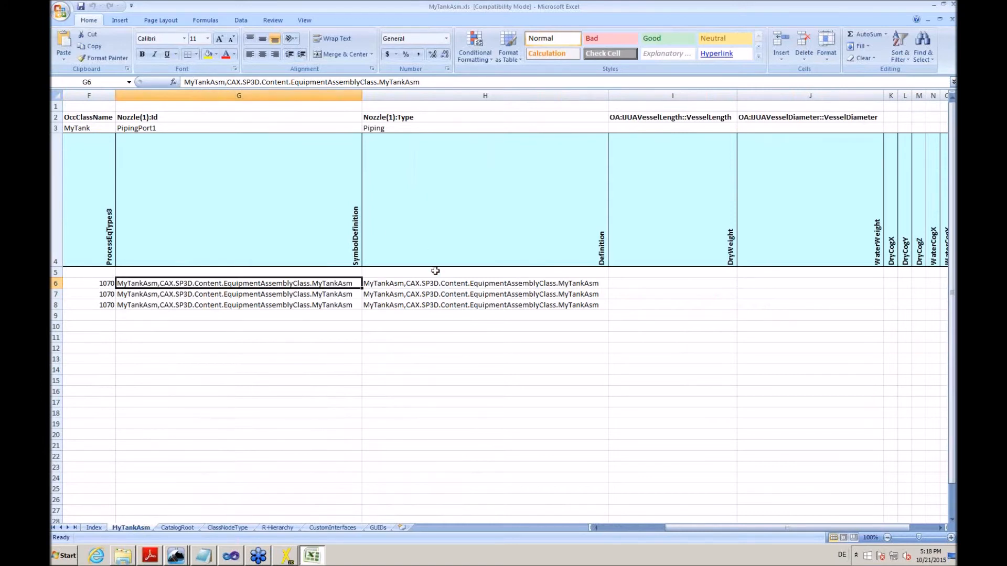
left_click(425, 283)
left_click_drag(674, 528, 630, 531)
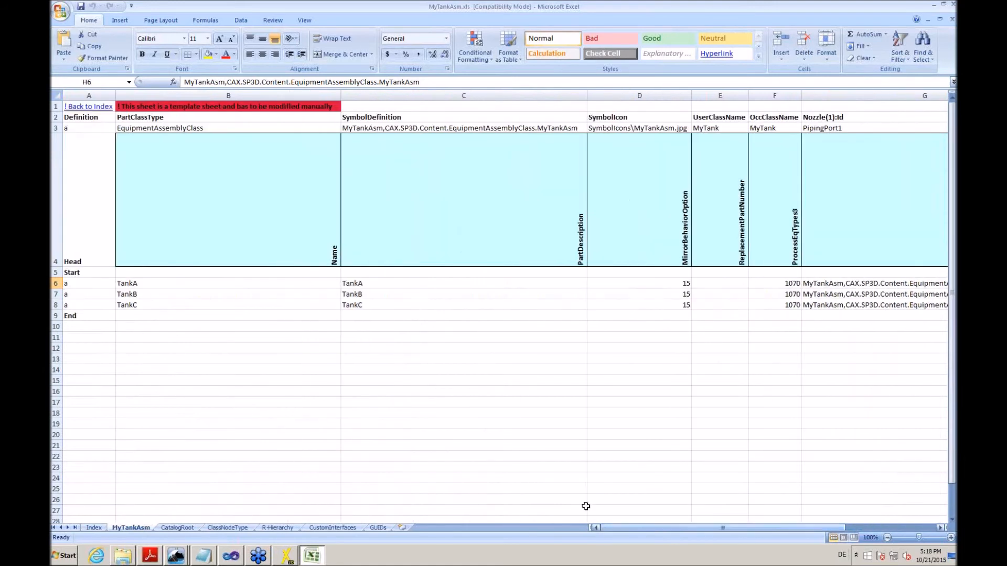
left_click(493, 130)
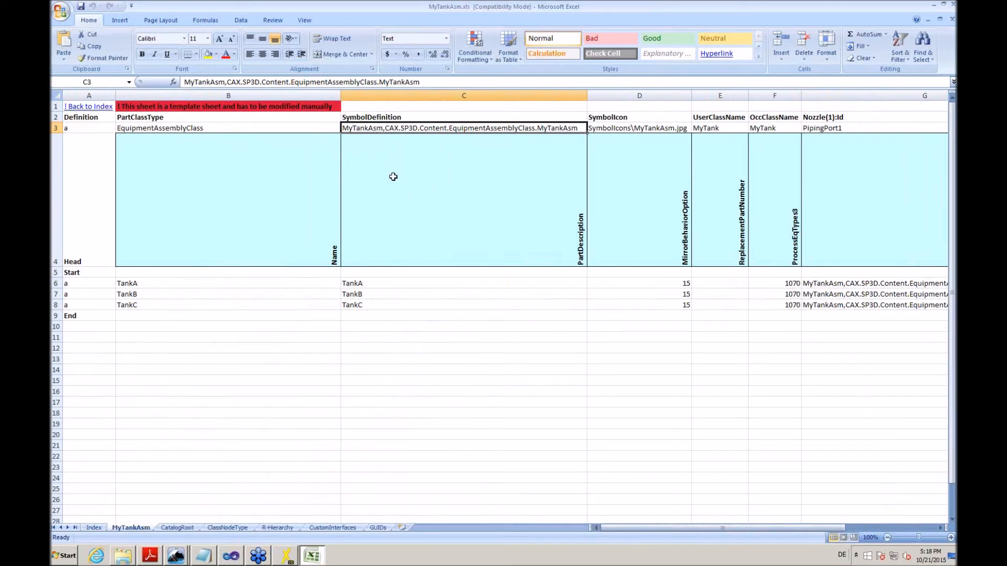
- Inspect the weight, centre-of-gravity, nozzle, VesselLength and VesselDiameter columns of the MyTankAsm sheet
left_click_drag(662, 528, 721, 531)
left_click(673, 285)
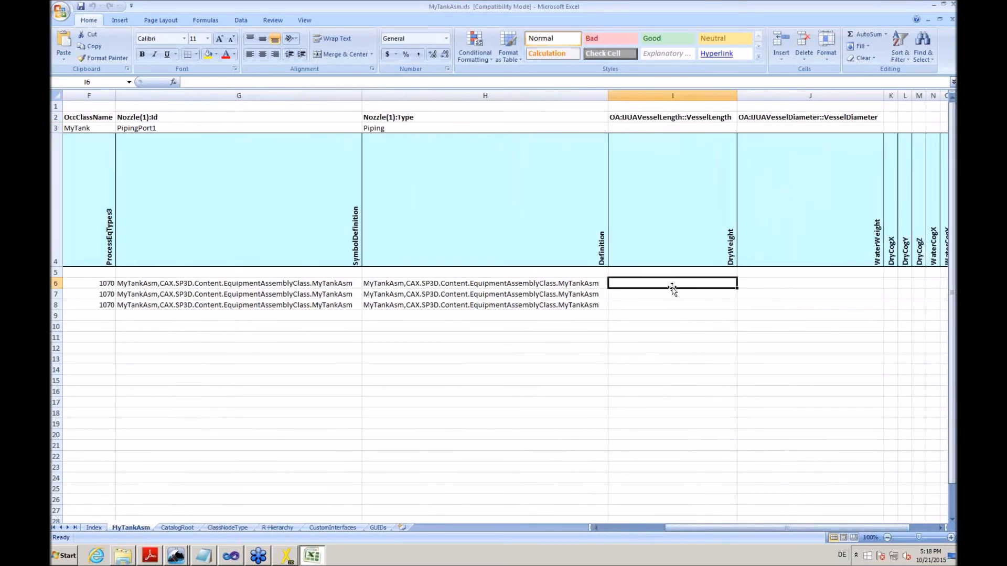
key("Right")
key("Right")
key("Right")
key("Right")
key("Right")
key("Right")
key("Right")
key("Right")
key("Right")
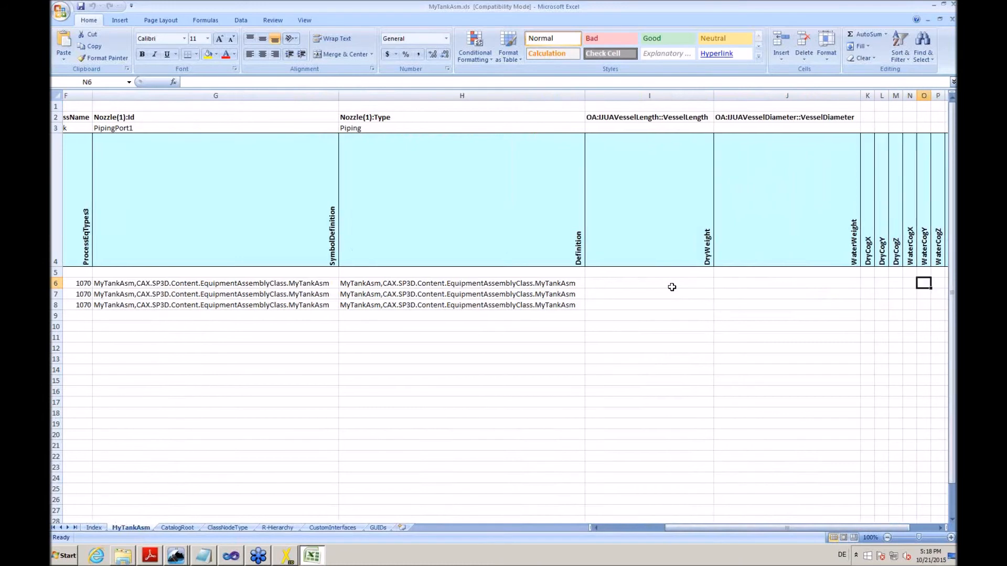
key("Right")
key("Right")
key("Right")
key("Right")
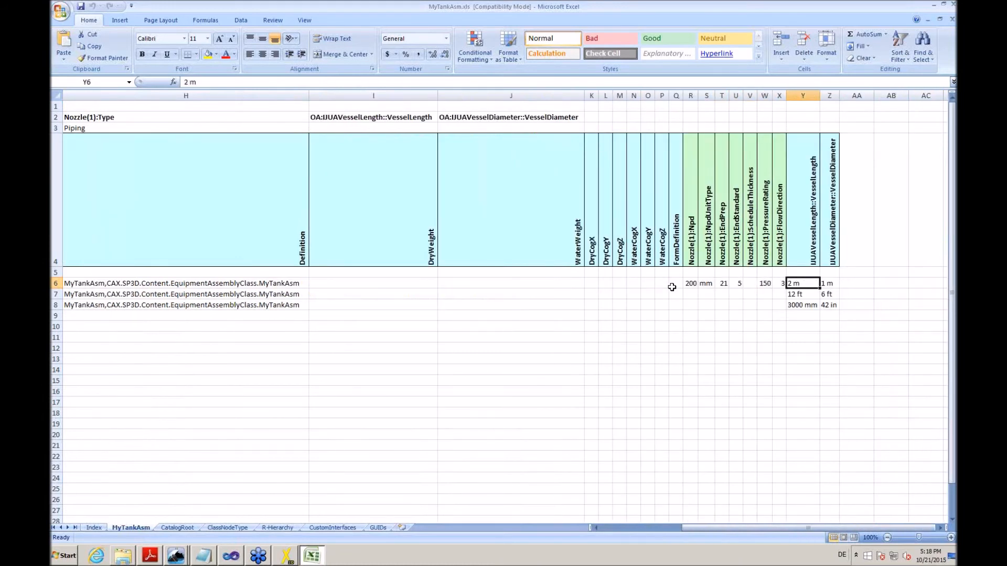
left_click(803, 200)
left_click(828, 215)
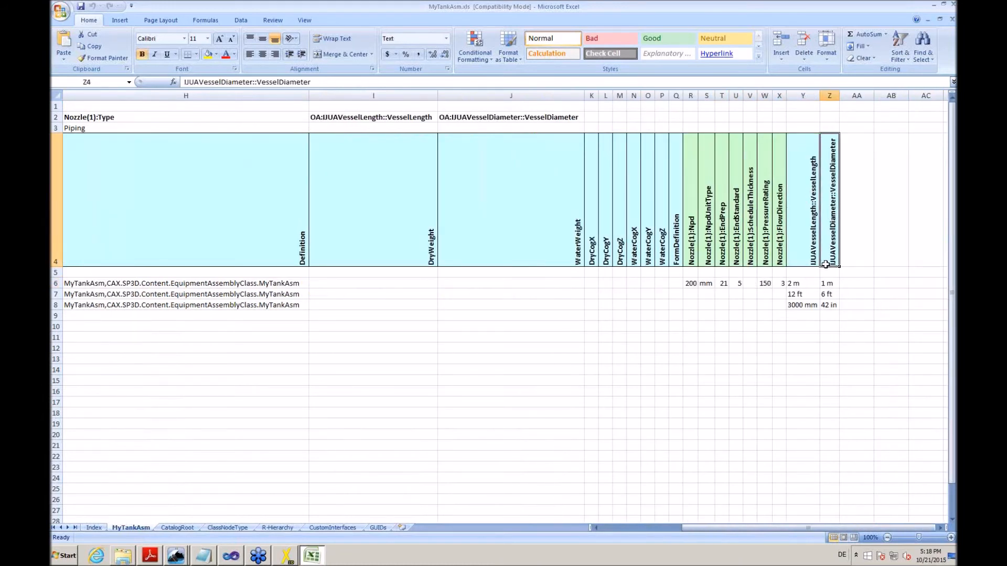
- Review the CatalogRoot, ClassNodeType and R-Hierarchy sheets, including the MyTankAsm relation under Horizontal Vessels Asm
left_click(177, 528)
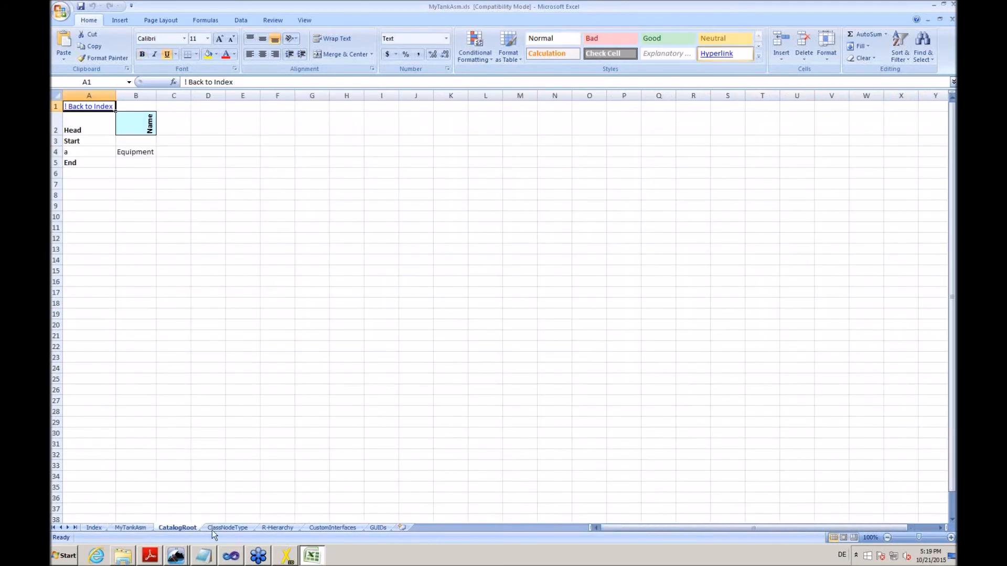
left_click(228, 529)
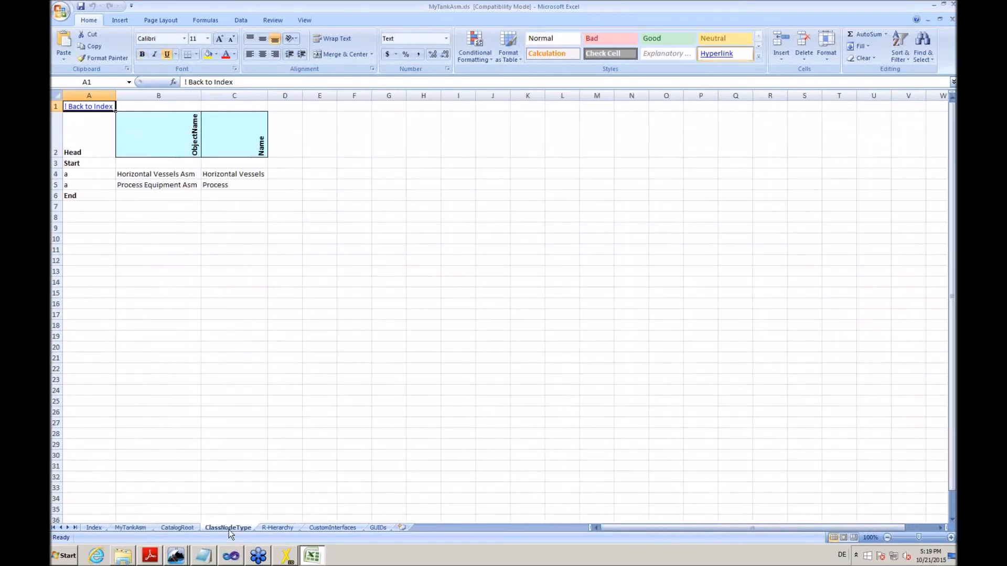
left_click(277, 528)
left_click(246, 236)
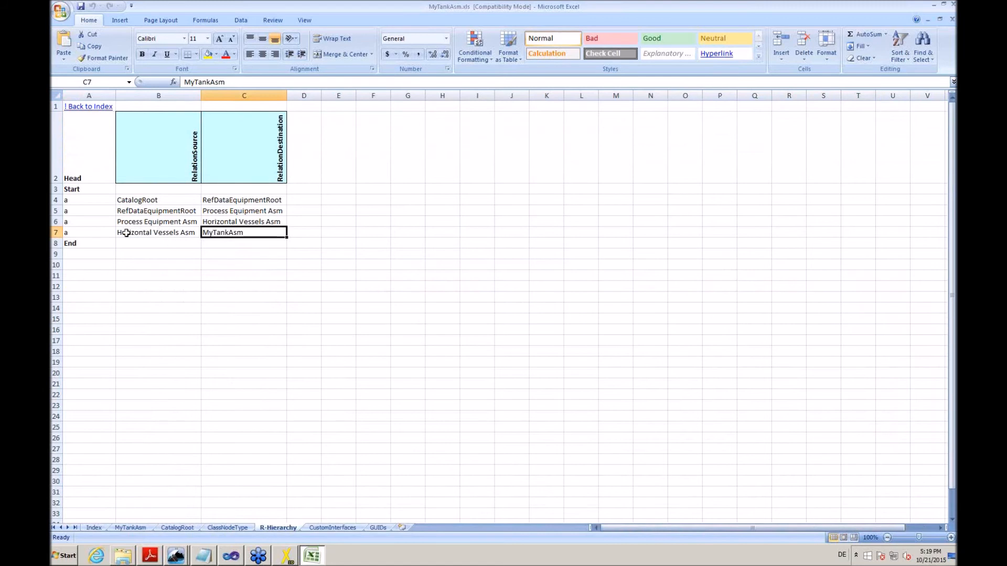
- Review the CustomInterfaces and GUIDs sheets, plus the ProcessEqTypes3, MirrorBehaviorOption and PartDescription entries and the template notice on the MyTankAsm sheet
left_click(335, 528)
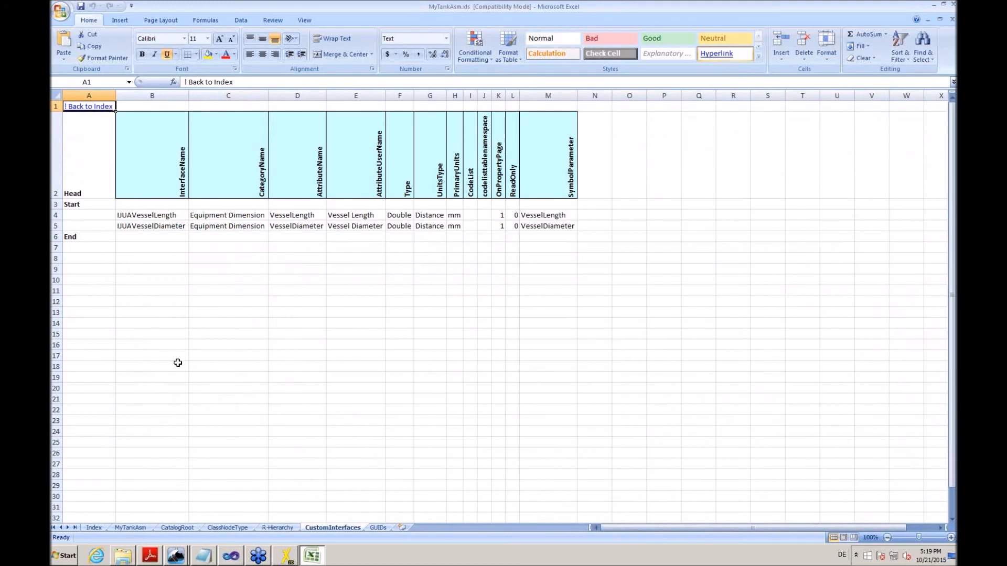
left_click(378, 527)
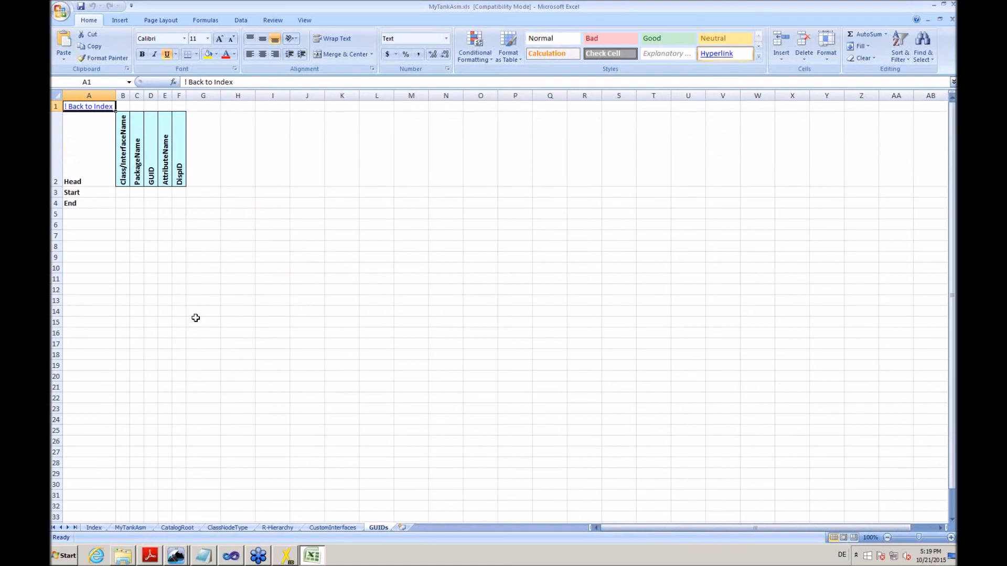
left_click(142, 527)
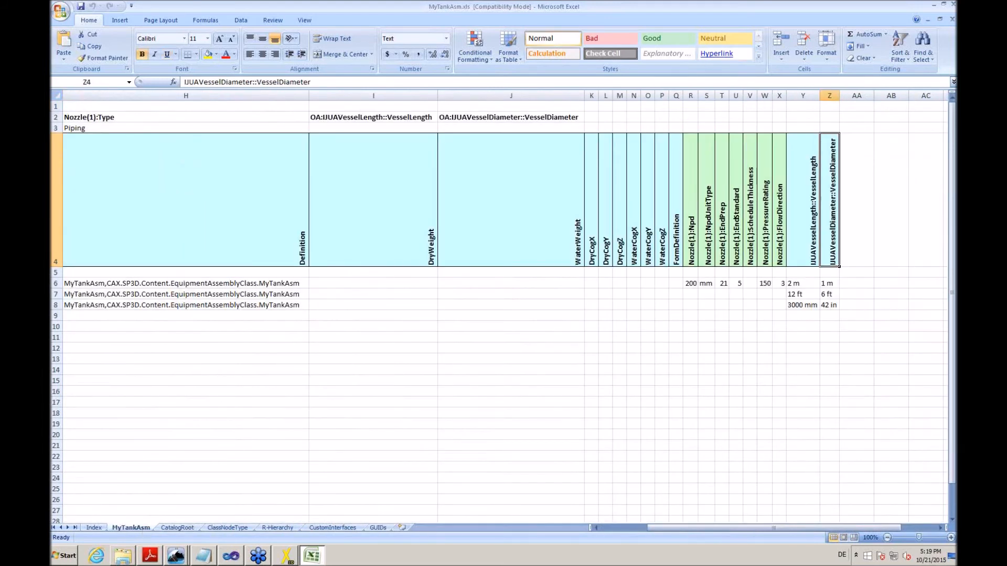
left_click_drag(635, 529, 599, 533)
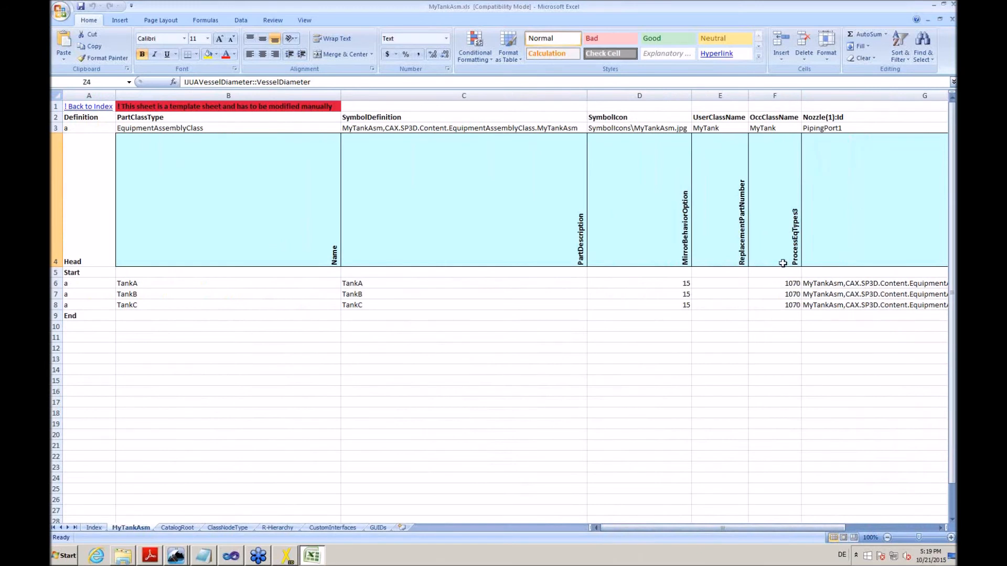
left_click_drag(774, 282, 774, 303)
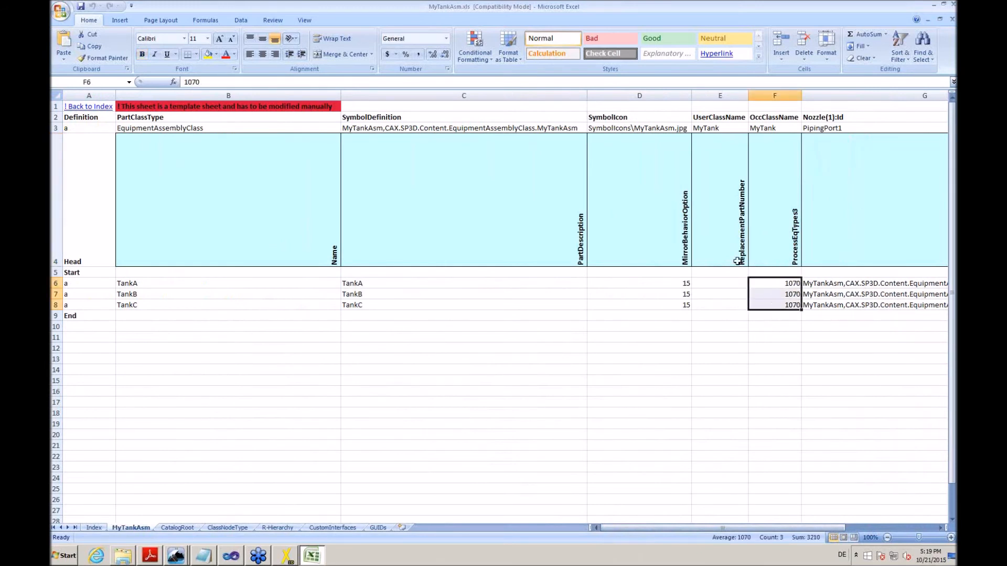
left_click_drag(667, 283, 666, 305)
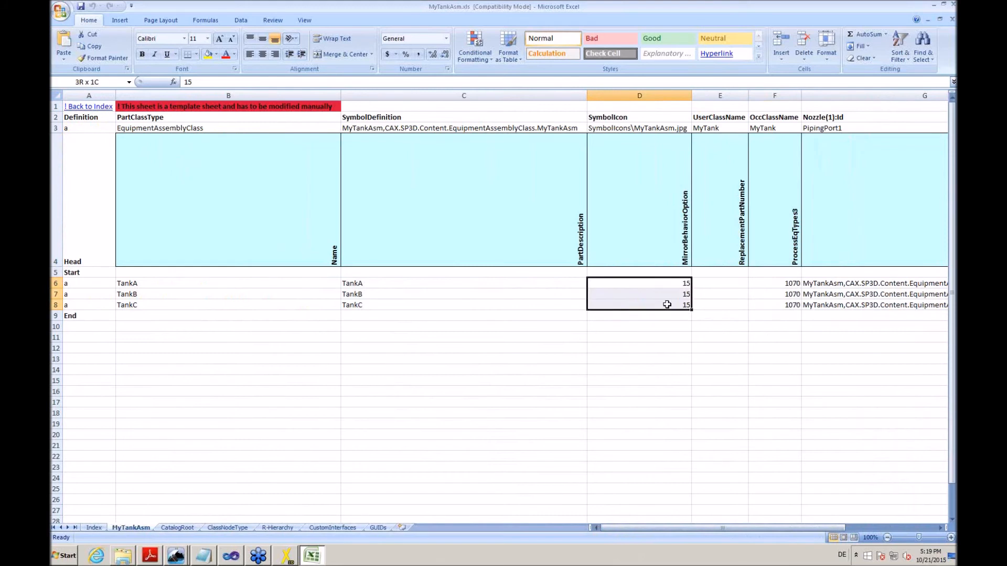
left_click_drag(405, 284, 405, 306)
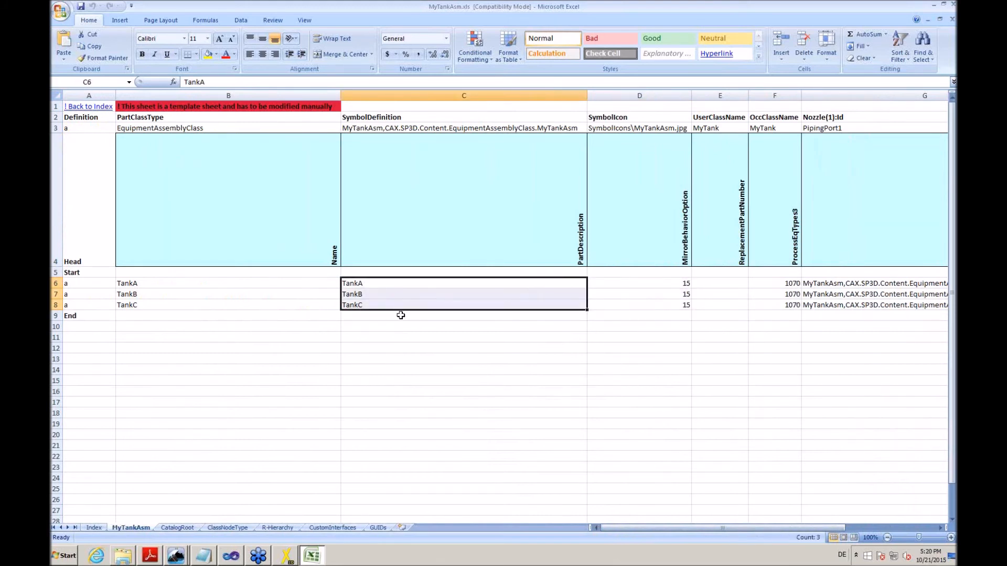
left_click(250, 107)
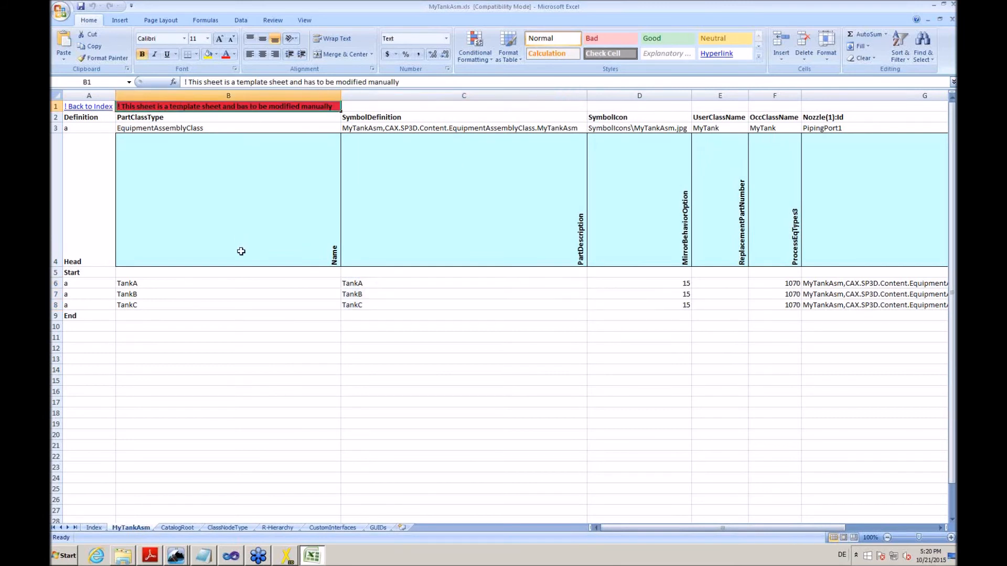
left_click(547, 358)
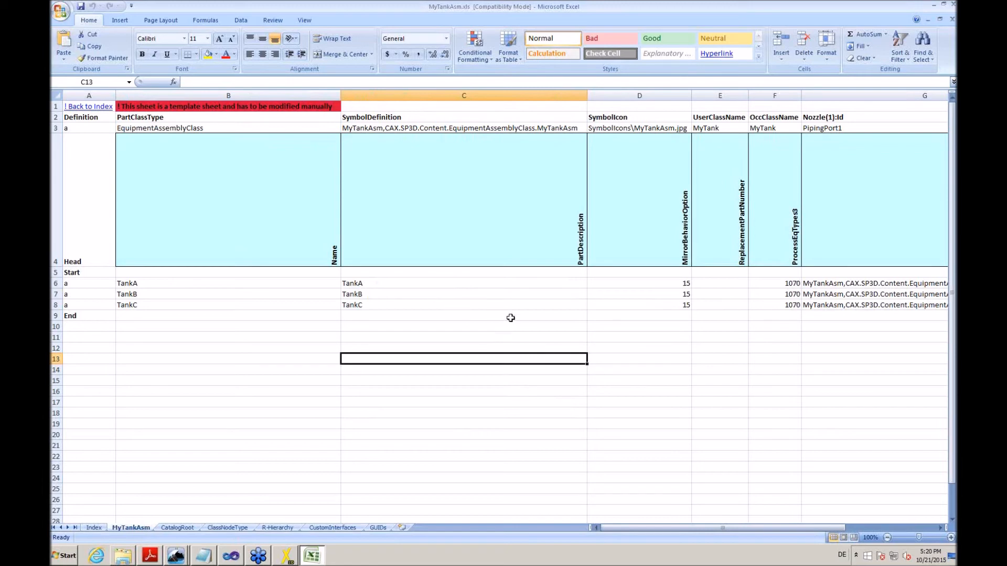
- Close the catalogue workbook and view the equipment model in the SmartPlant 3D session test.ses before returning to 3D SymbolDesigner
left_click(954, 4)
left_click(812, 127)
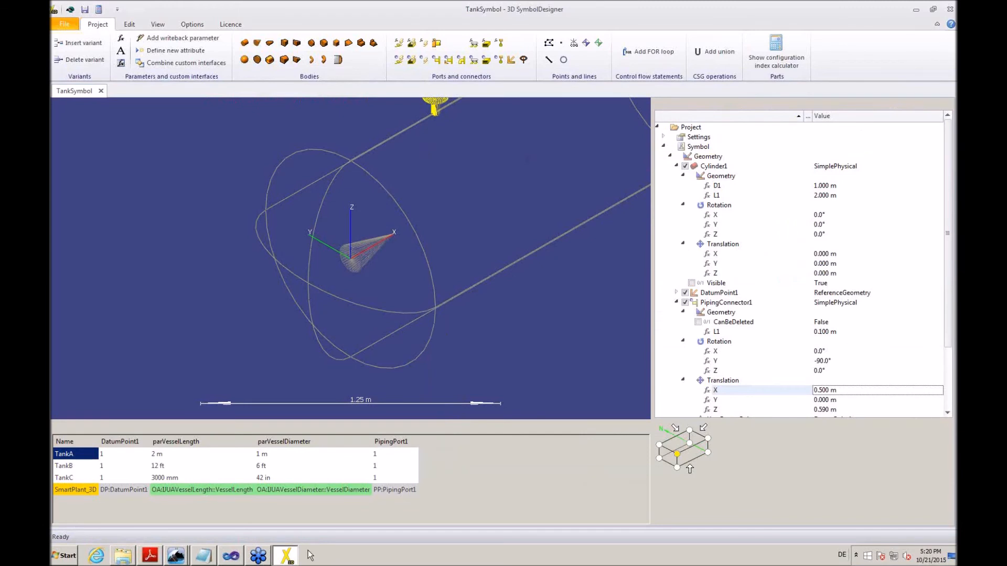
left_click(179, 559)
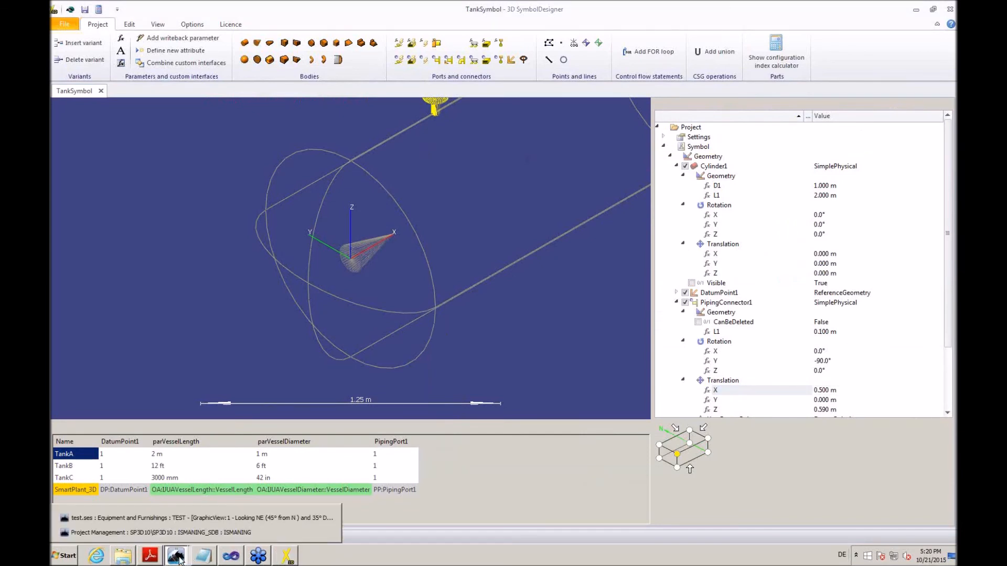
left_click(181, 518)
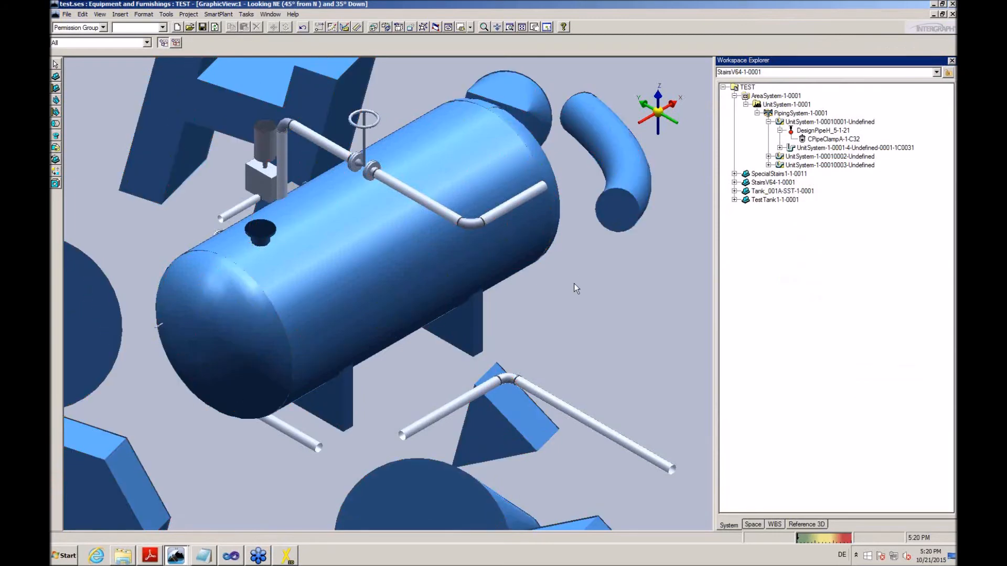
left_click(935, 5)
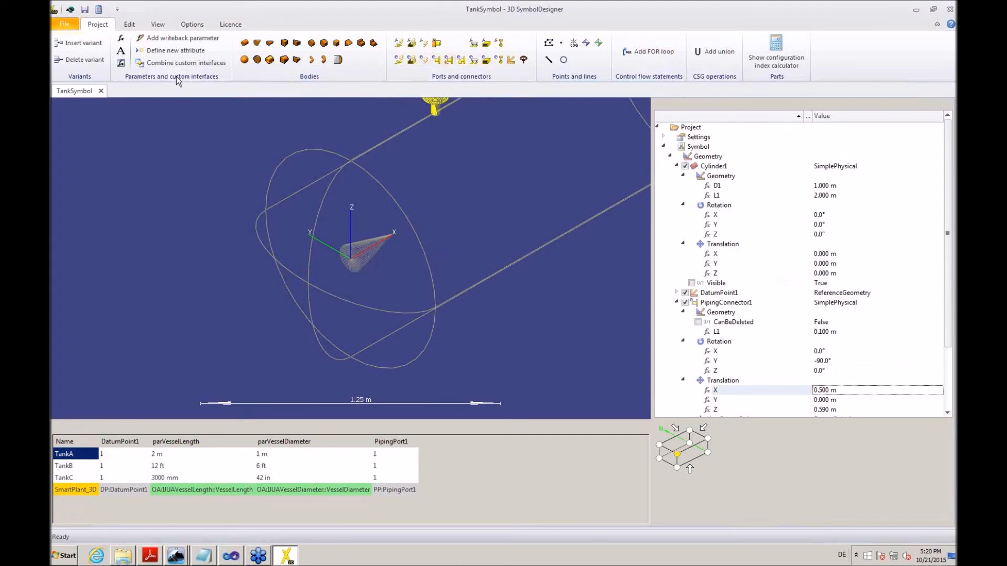
- Create a new symbol project and add a FOR loop to its geometry
left_click(67, 25)
left_click(77, 39)
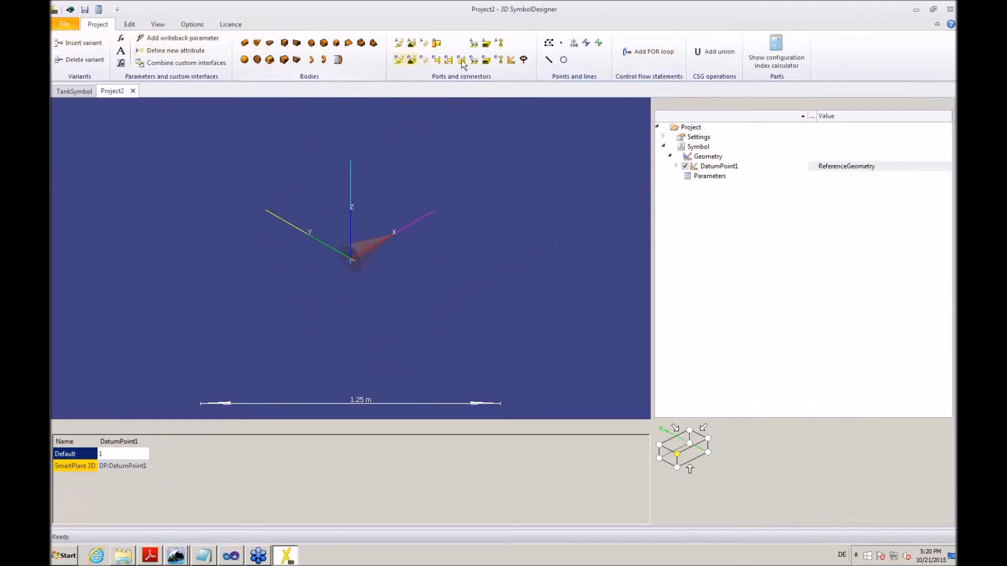
left_click(655, 53)
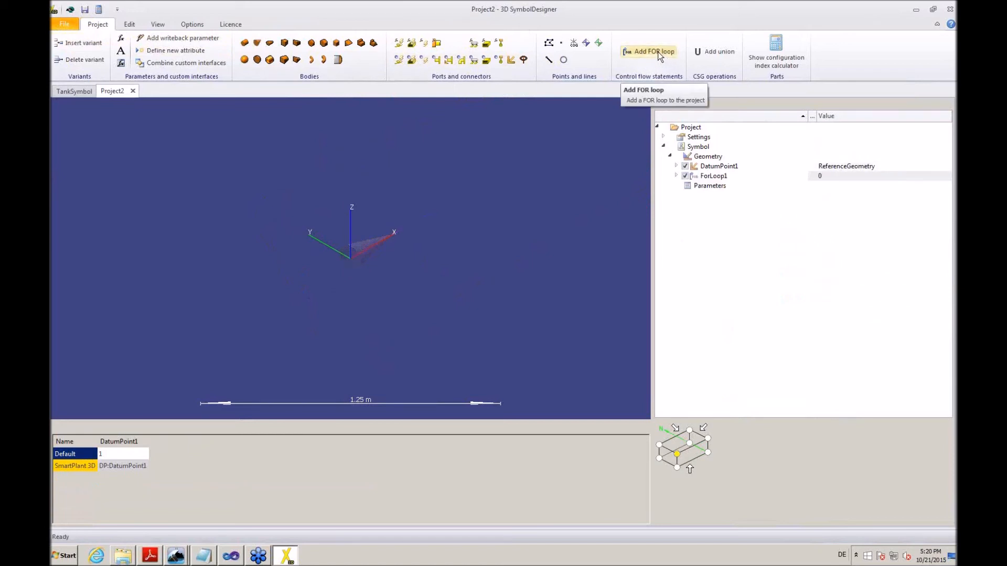
- Set the To parameter of ForLoop1 to 35
left_click(710, 176)
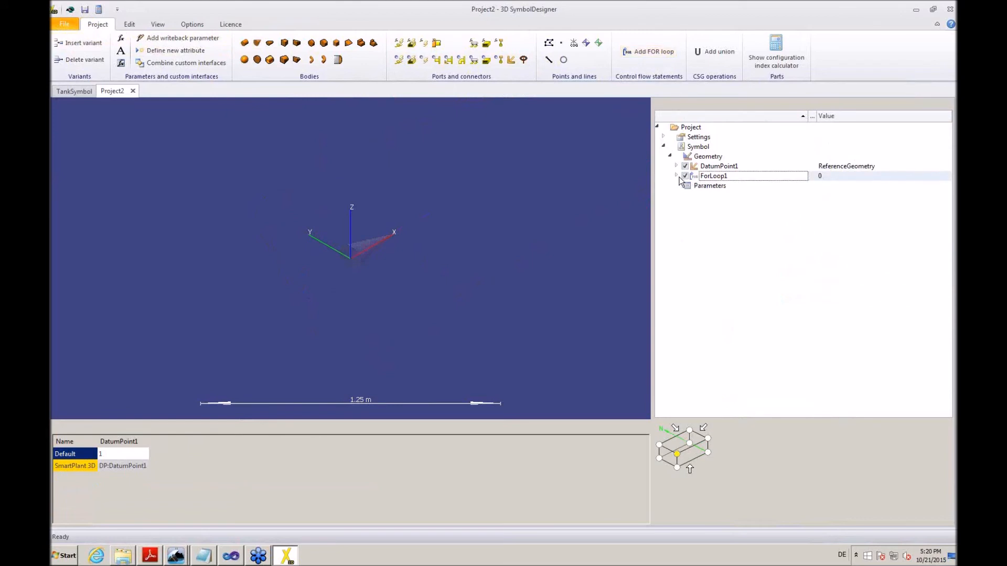
left_click(677, 176)
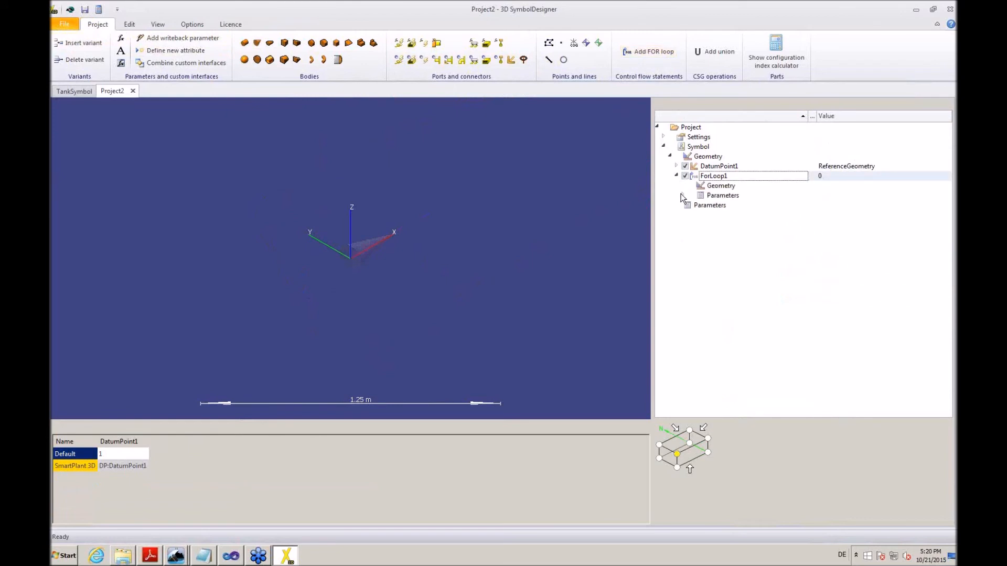
left_click(684, 195)
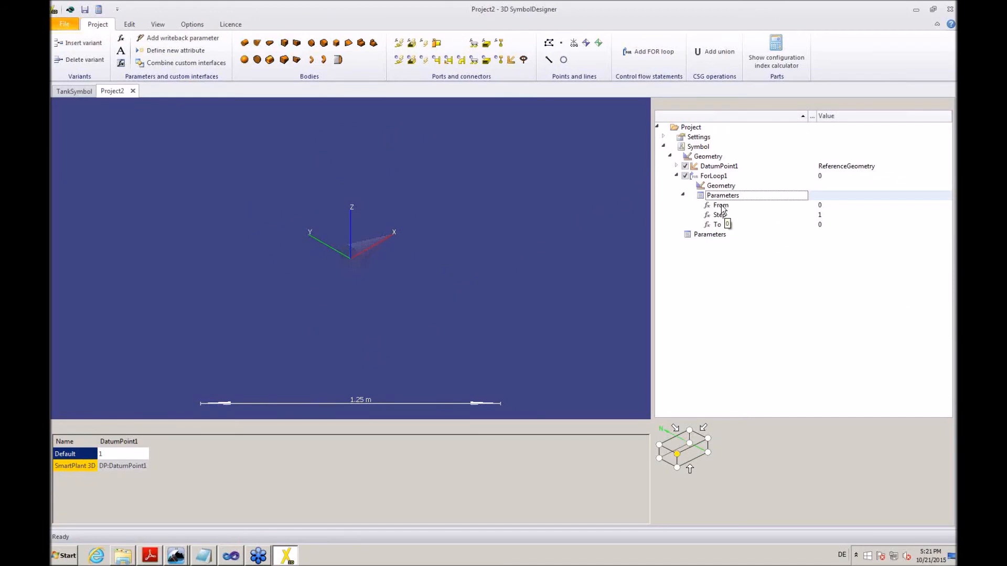
left_click(823, 226)
type("35")
key("Return")
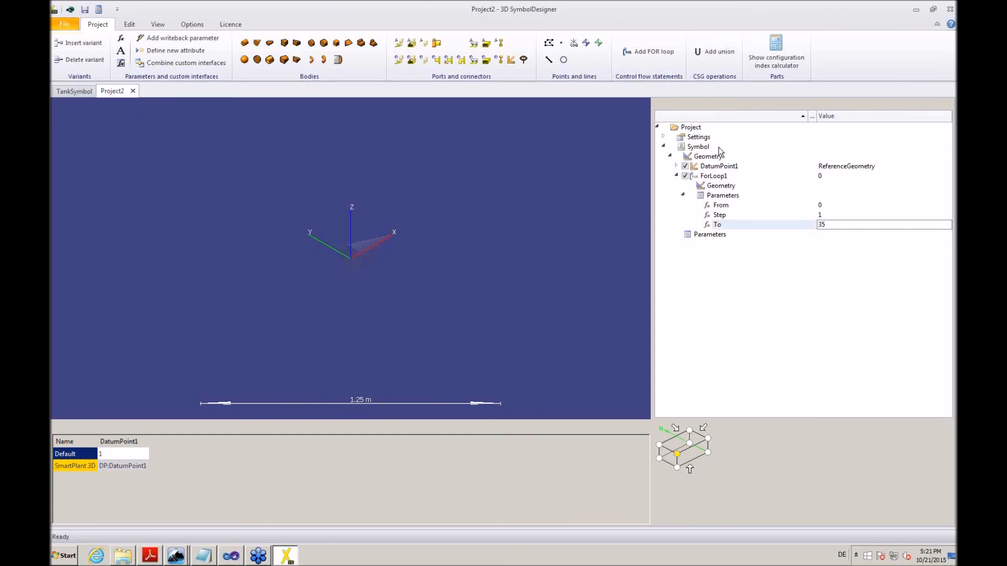
- Add a cylinder and move it into the Geometry node of ForLoop1
left_click(244, 43)
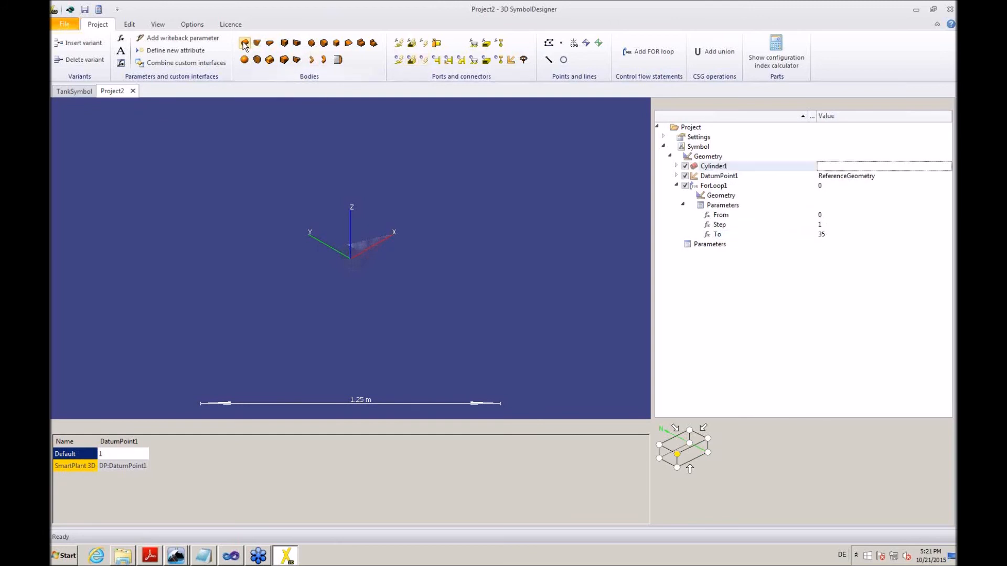
left_click_drag(699, 167, 703, 200)
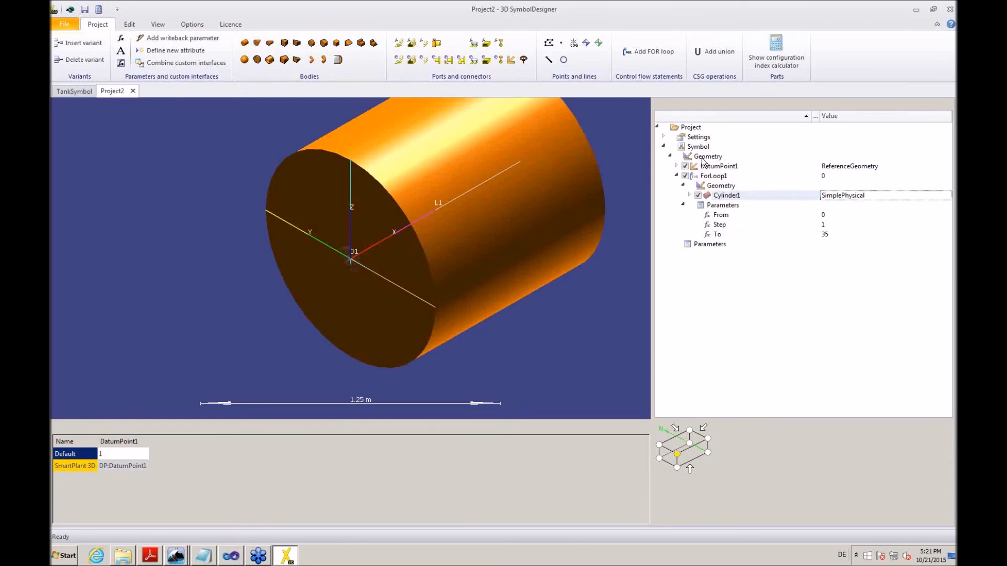
- Set the loop cylinder's diameter D1 to 0.012 m and its length L1 to 100 mm
left_click(689, 195)
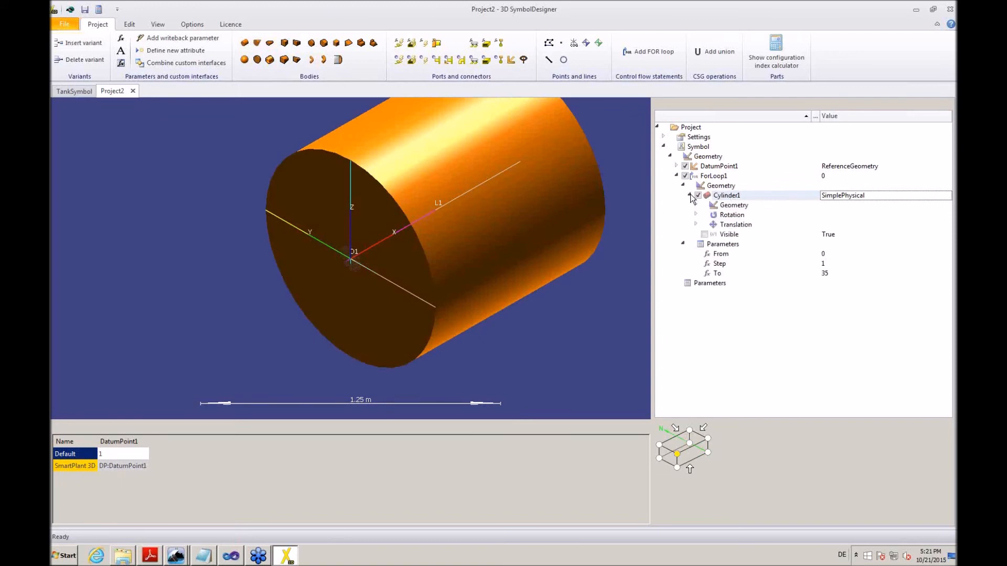
left_click(696, 205)
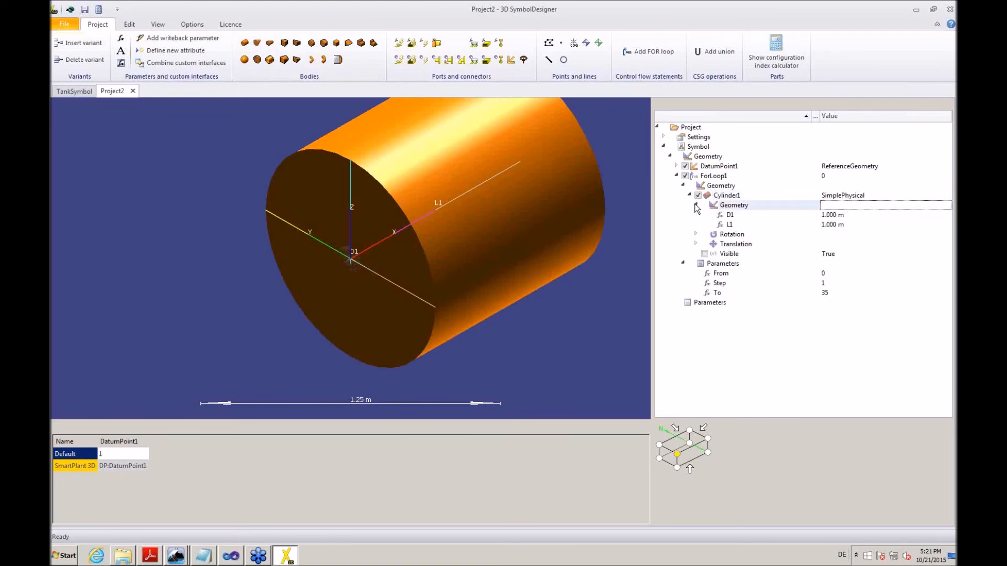
left_click(838, 217)
left_click_drag(837, 231, 807, 228)
type("100mm")
key("Return")
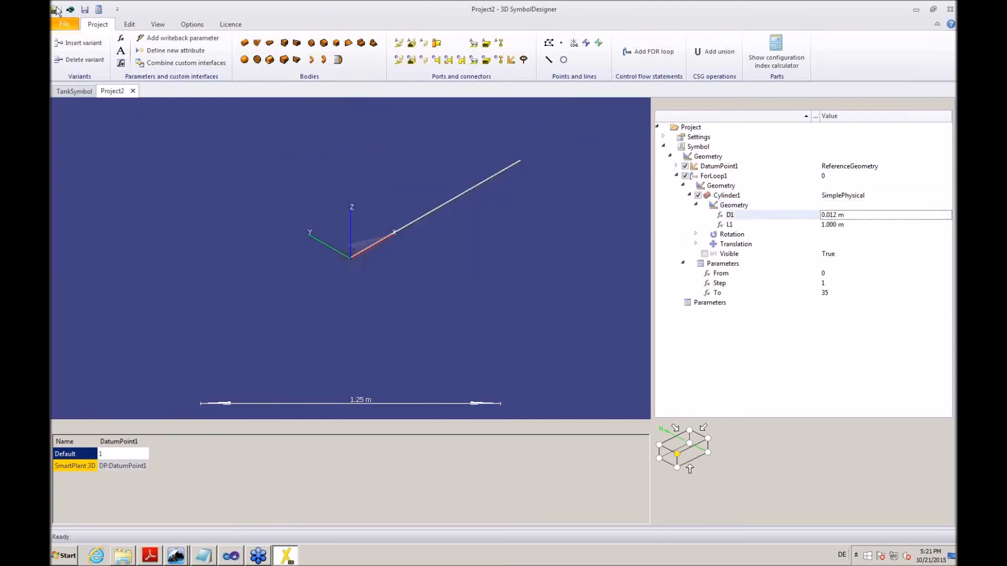
left_click(850, 226)
left_click_drag(848, 233, 807, 238)
type("100mm")
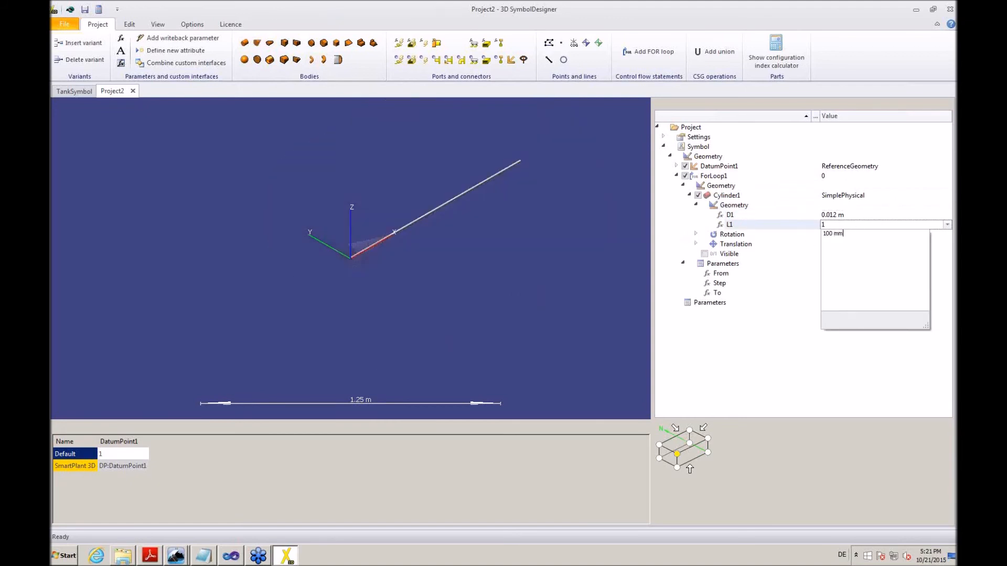
key("Return")
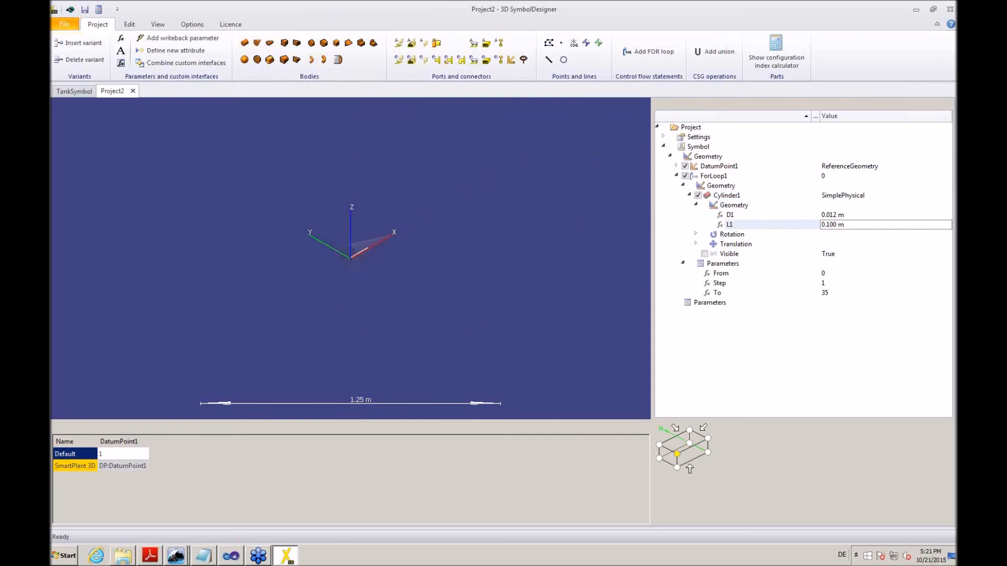
- Set the cylinder's Y translation to sin(Geometry.ForLoop1 * 10 deg) * 0.5 m and copy the formula for reuse
left_click(696, 244)
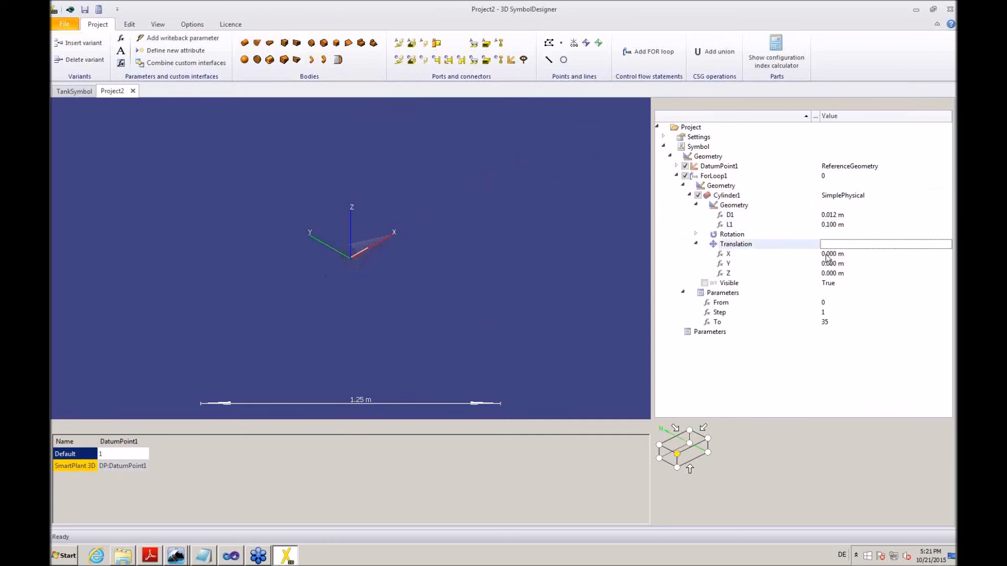
left_click(842, 263)
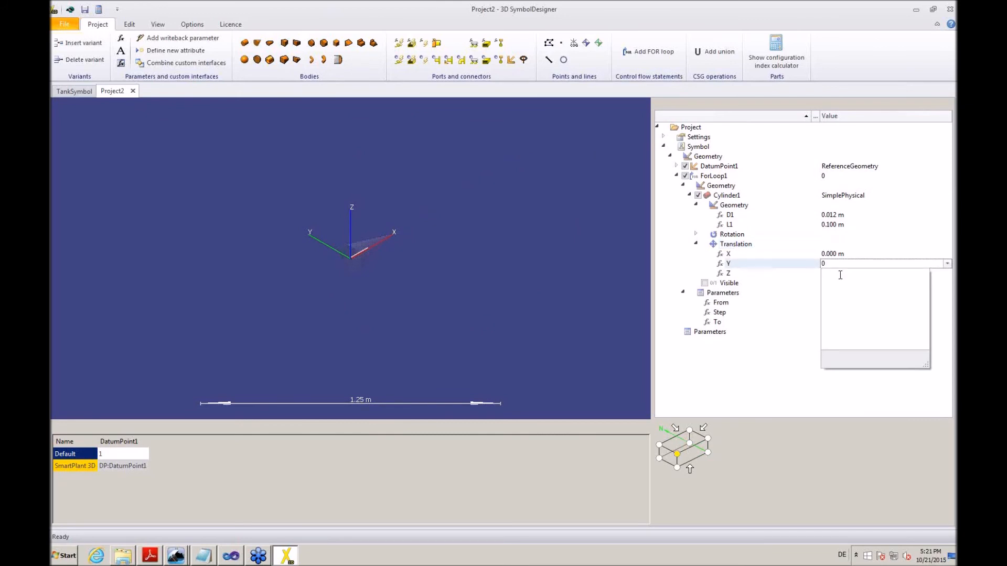
type("sin)")
key("BackSpace")
type("(")
type("Geometry.For")
type("p1 * 10 deg) * 0.5 m")
key("ctrl+a")
key("ctrl+x")
key("ctrl+v")
key("Return")
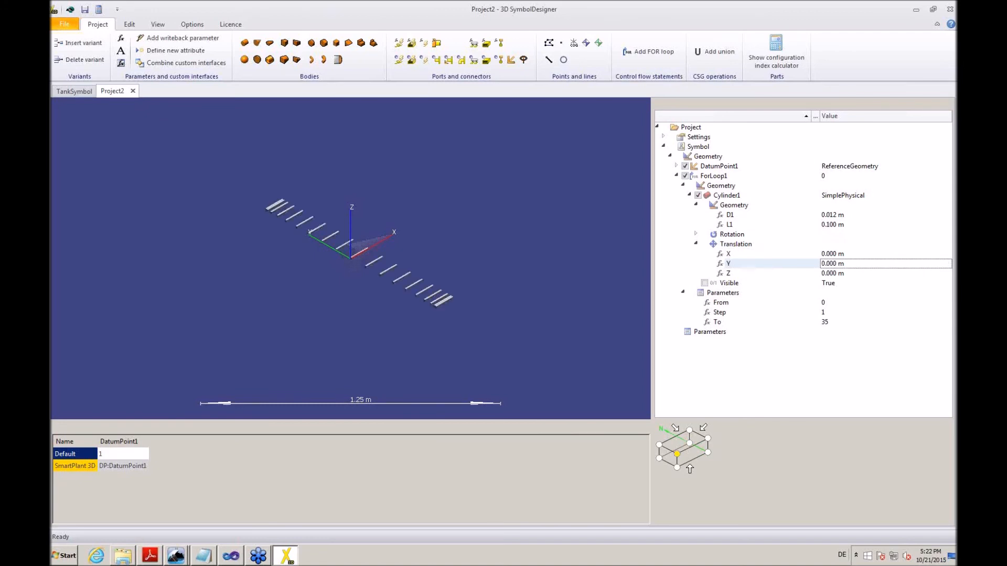
- Set the cylinder's Z translation to the copied formula with cos in place of sin
left_click(839, 273)
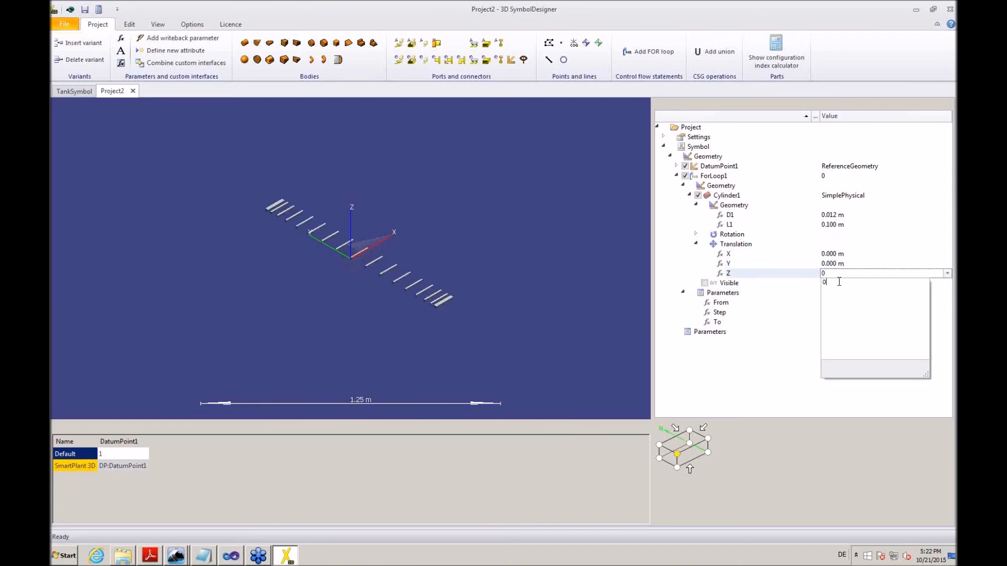
key("ctrl+v")
key("BackSpace")
key("BackSpace")
key("BackSpace")
type("cos")
key("Return")
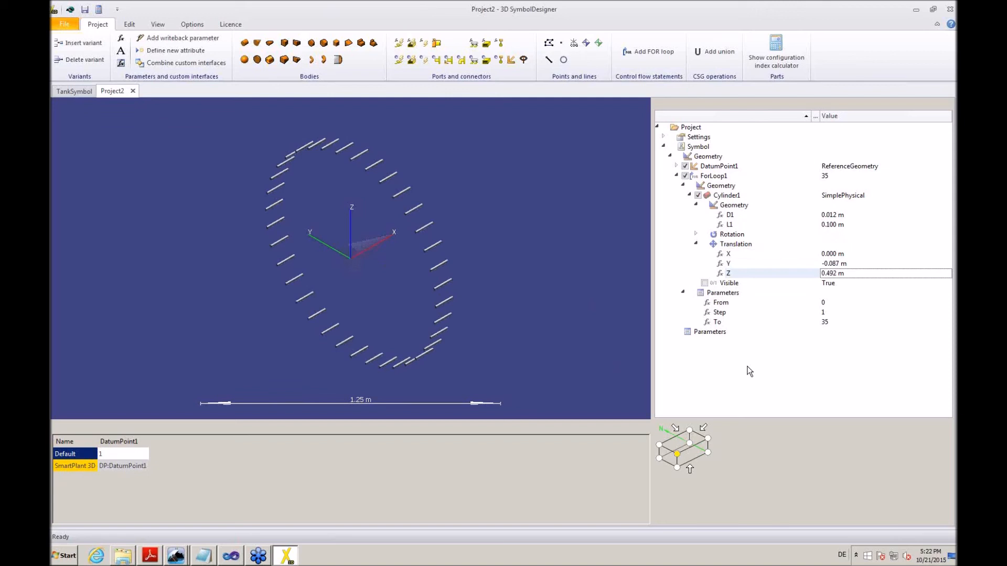
- Add a numeric parameter to the symbol's Parameters node, with physical quantity number and 0 decimal places
left_click(691, 332)
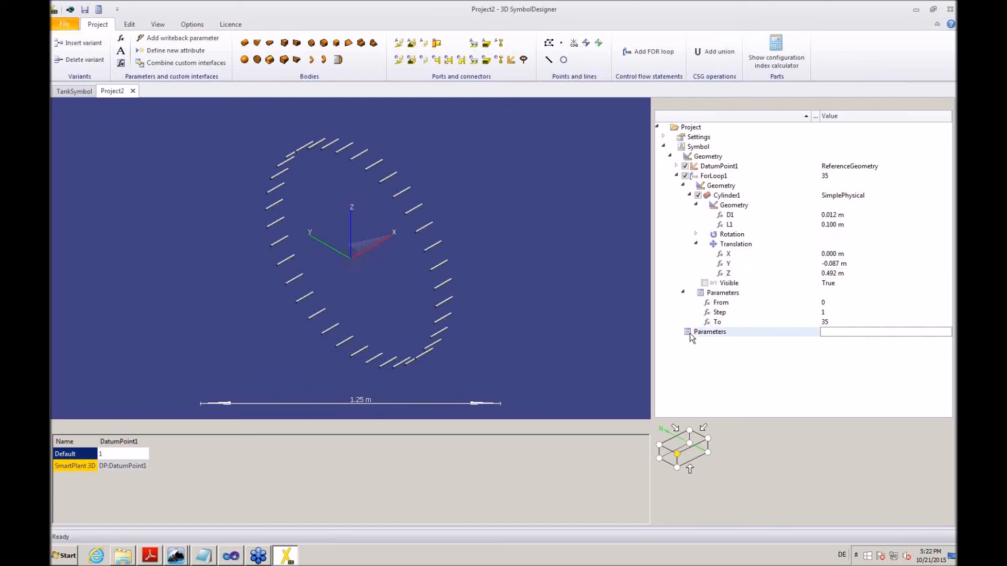
left_click(120, 38)
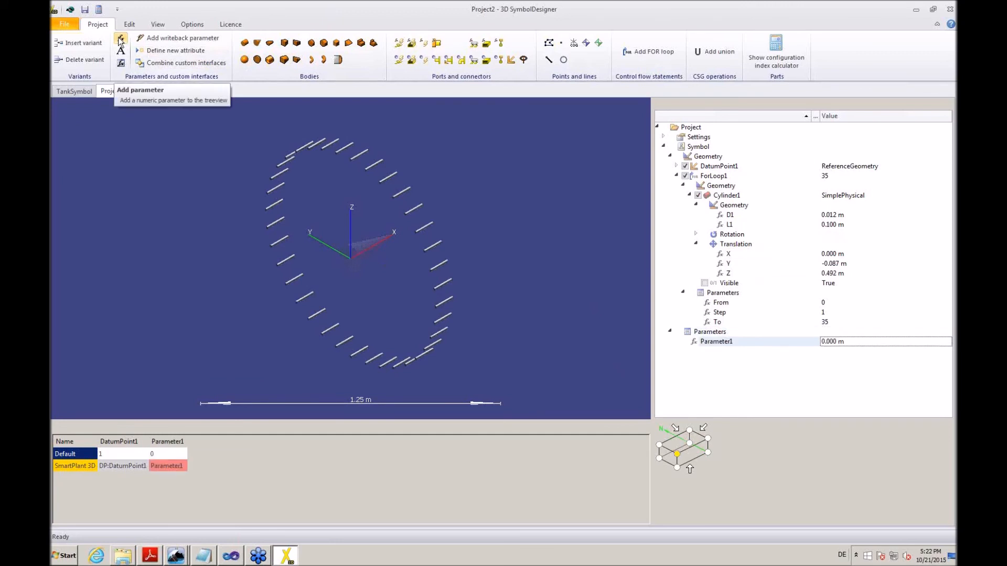
right_click(729, 344)
left_click(747, 350)
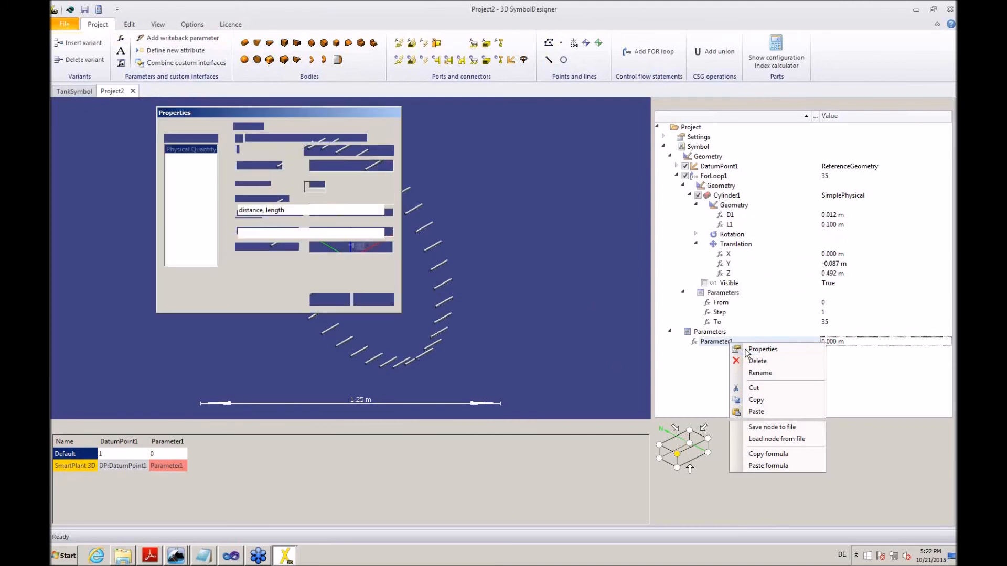
left_click(260, 209)
scroll(270, 294, "down", 10)
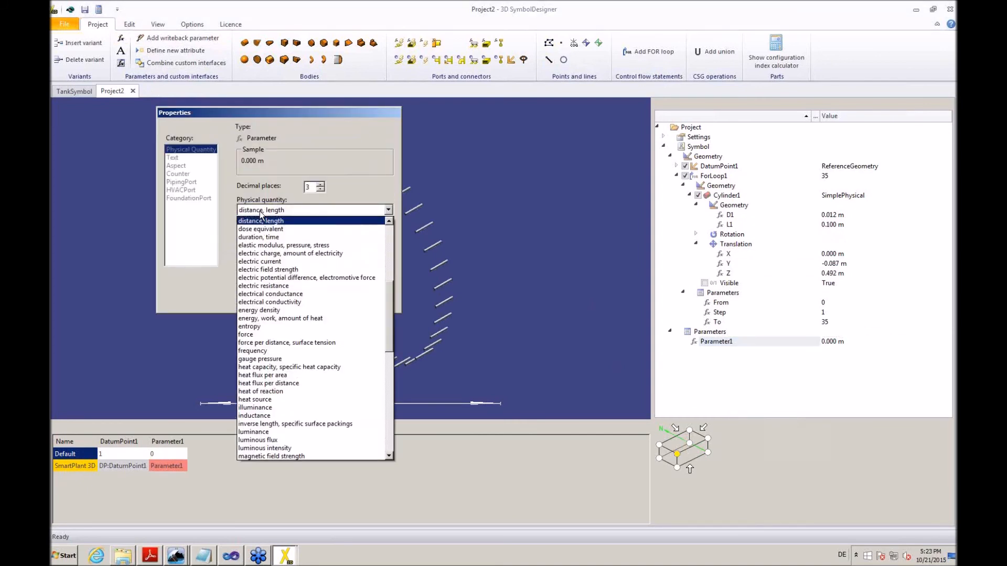
scroll(271, 304, "down", 2)
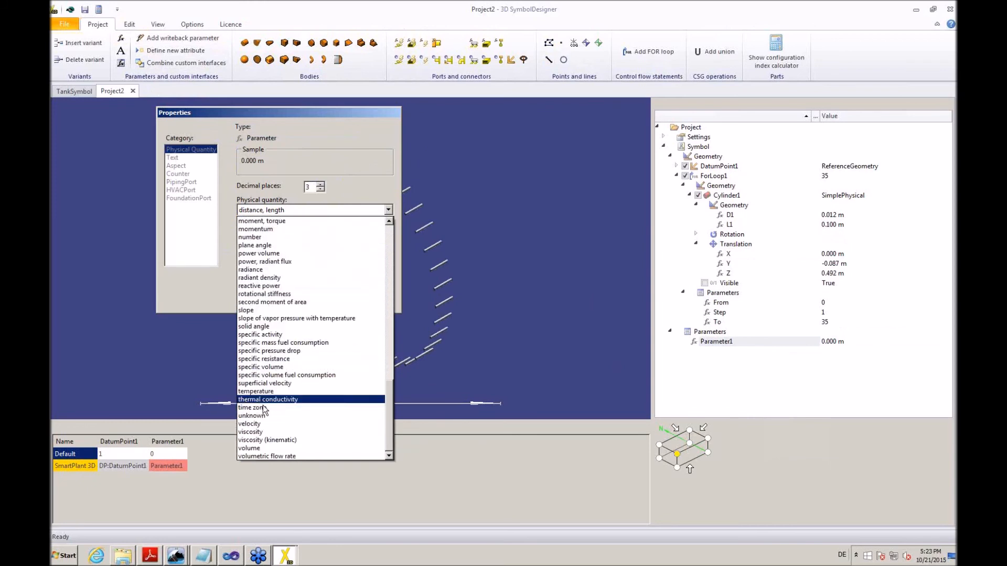
scroll(261, 331, "up", 3)
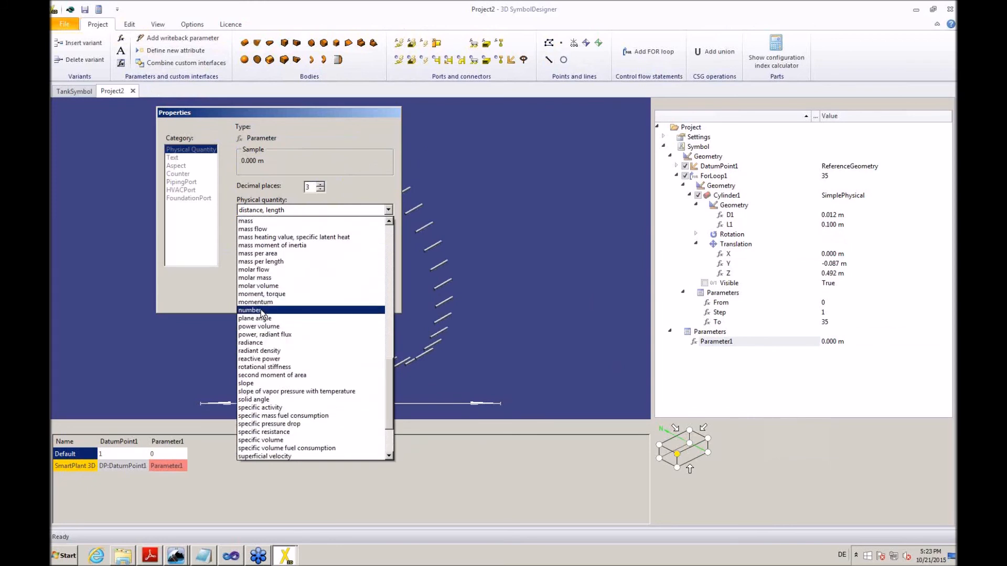
left_click(261, 310)
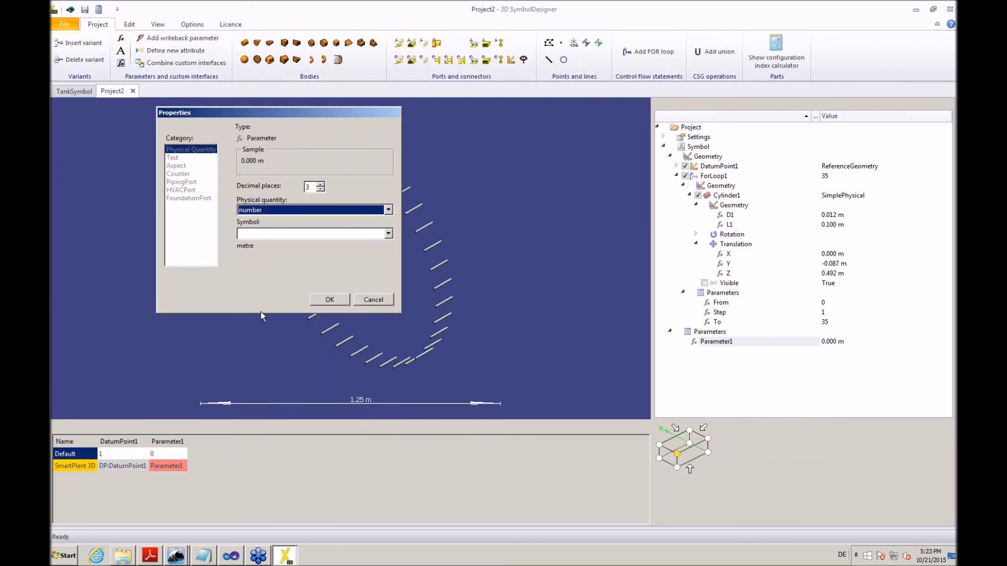
left_click(320, 190)
left_click(320, 190)
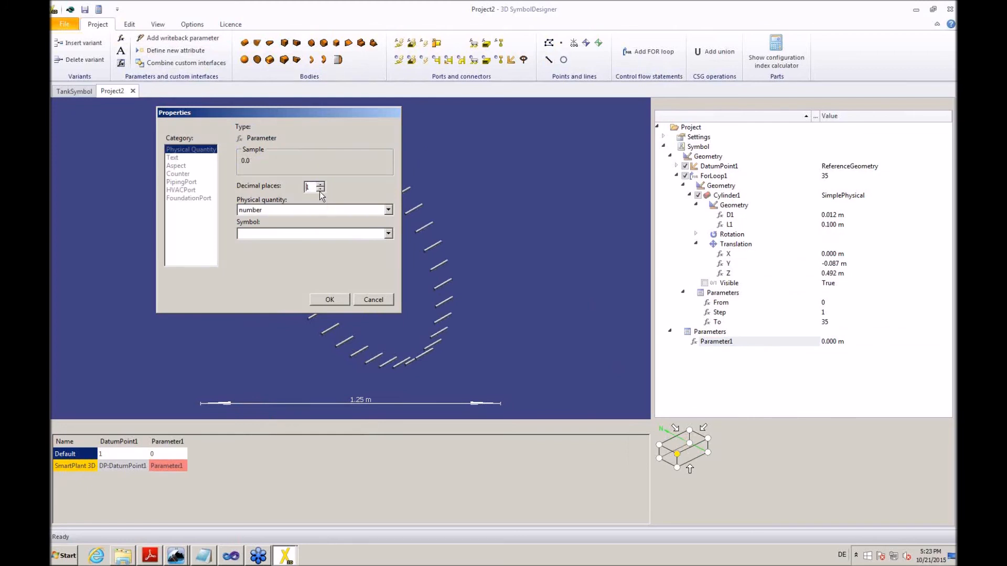
left_click(319, 190)
left_click(331, 300)
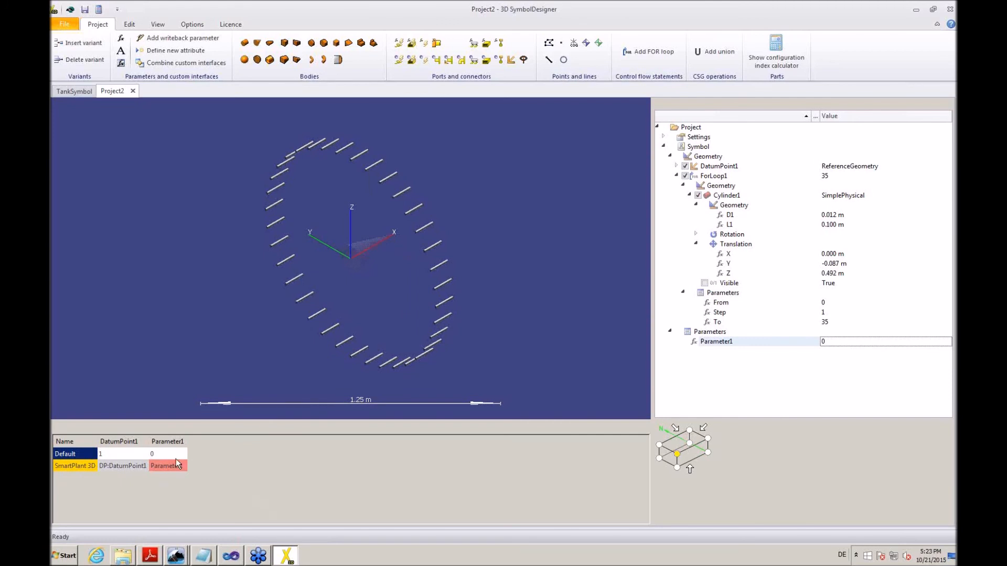
- Set Parameter1 of the Default variant to 36
left_click(175, 457)
type("36")
key("Return")
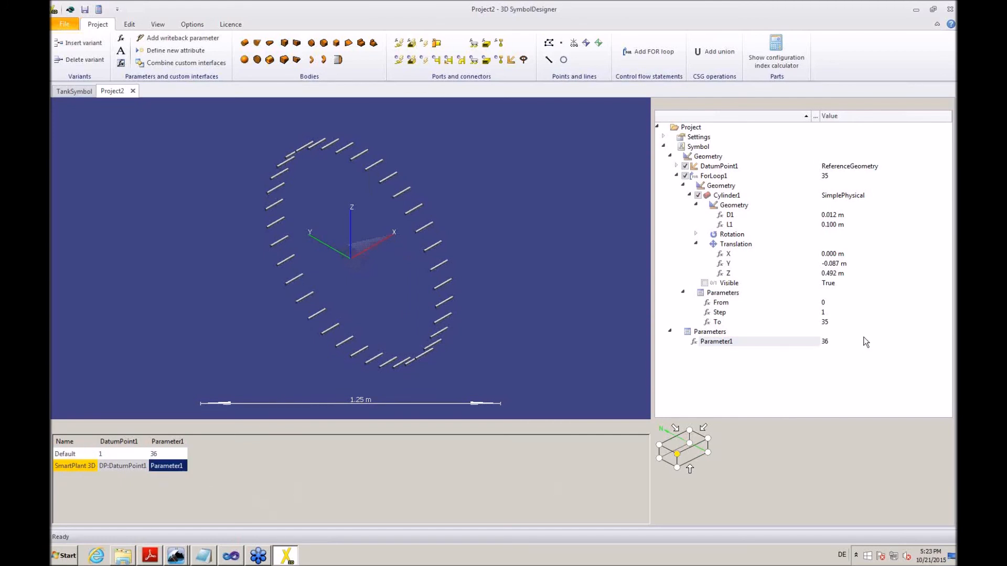
- Set the To value of ForLoop1 to the formula Parameter1-1
left_click(845, 324)
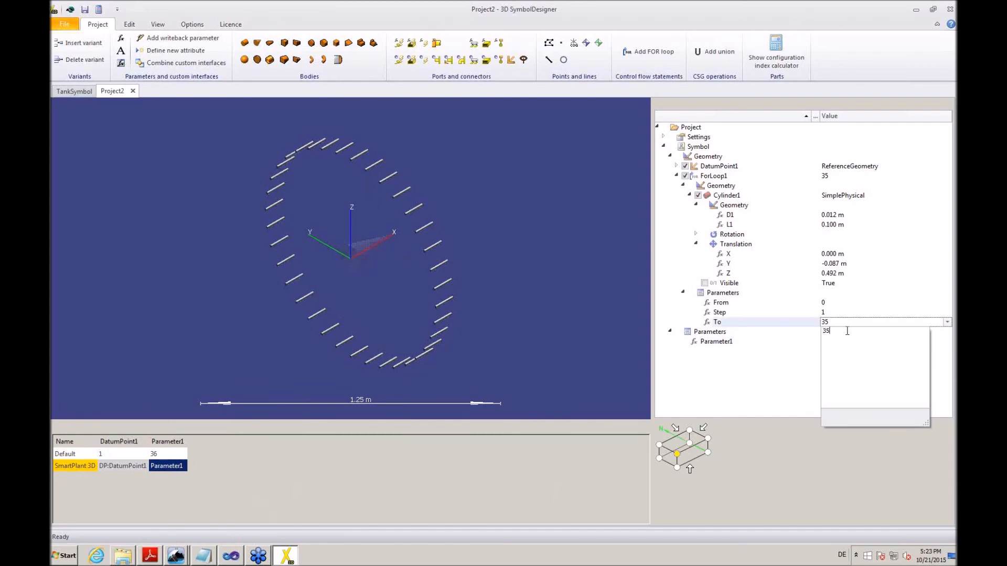
key("BackSpace")
key("BackSpace")
type("Parameter1ß1")
key("Return")
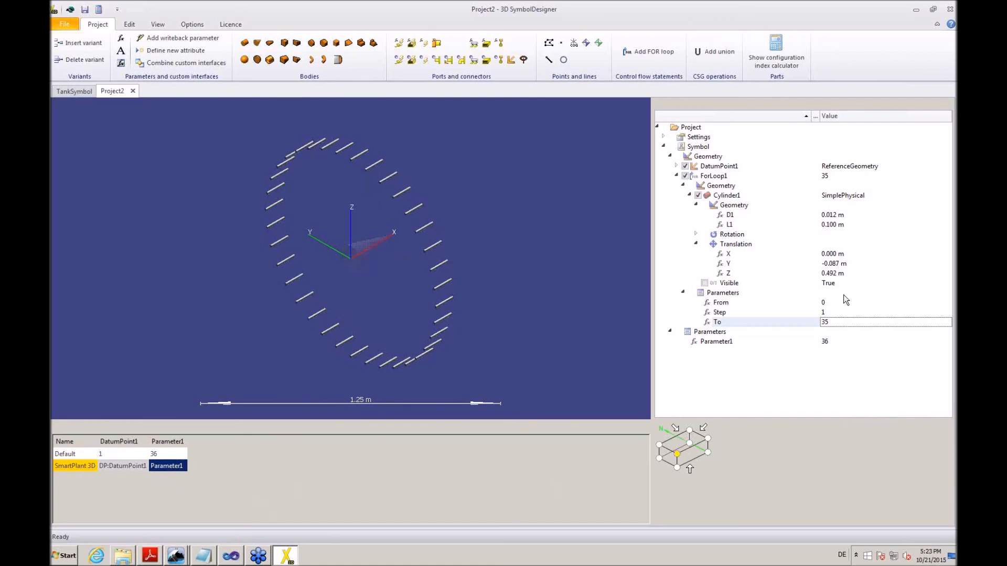
- In the cylinder's Y translation formula, replace 10 deg with ((360 deg)/Parameter1) and copy the whole formula
left_click(849, 265)
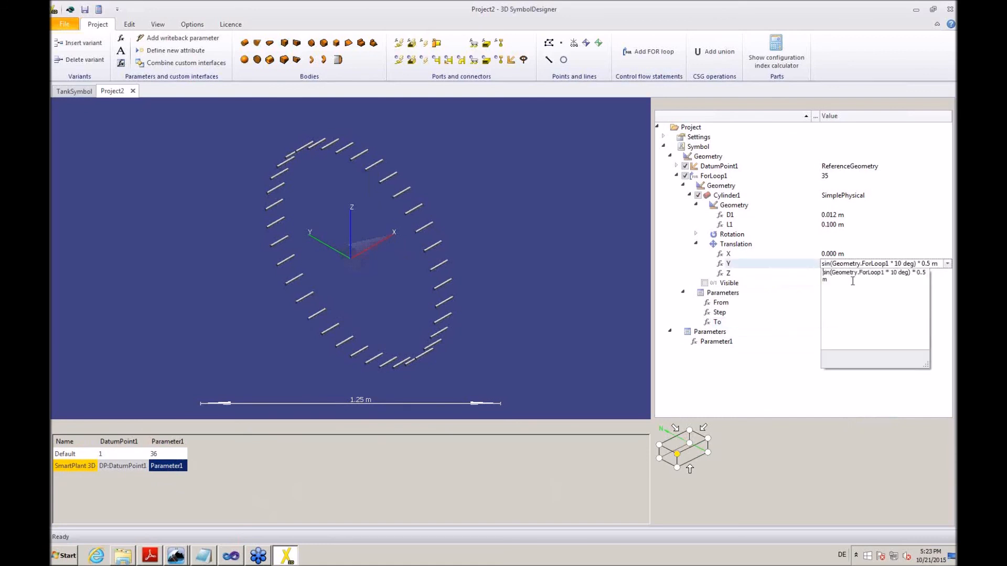
type("36")
key("Delete")
type("((360 deg)/Parameter1)")
key("shift+Down")
key("shift+End")
key("ctrl+x")
key("ctrl+v")
key("Return")
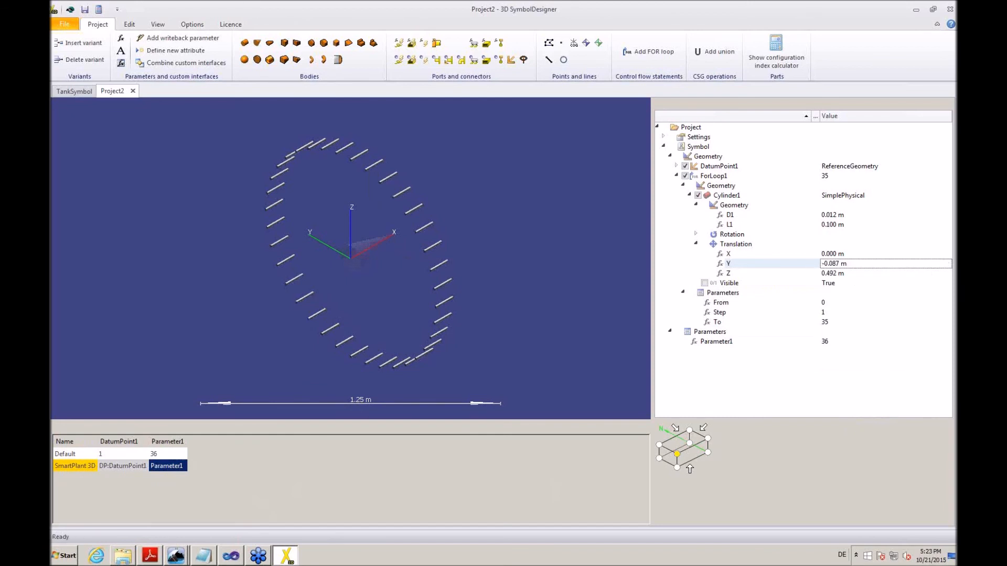
- Replace the cylinder's Z translation with the copied formula, using cos in place of sin
left_click(901, 273)
left_click_drag(883, 299, 802, 286)
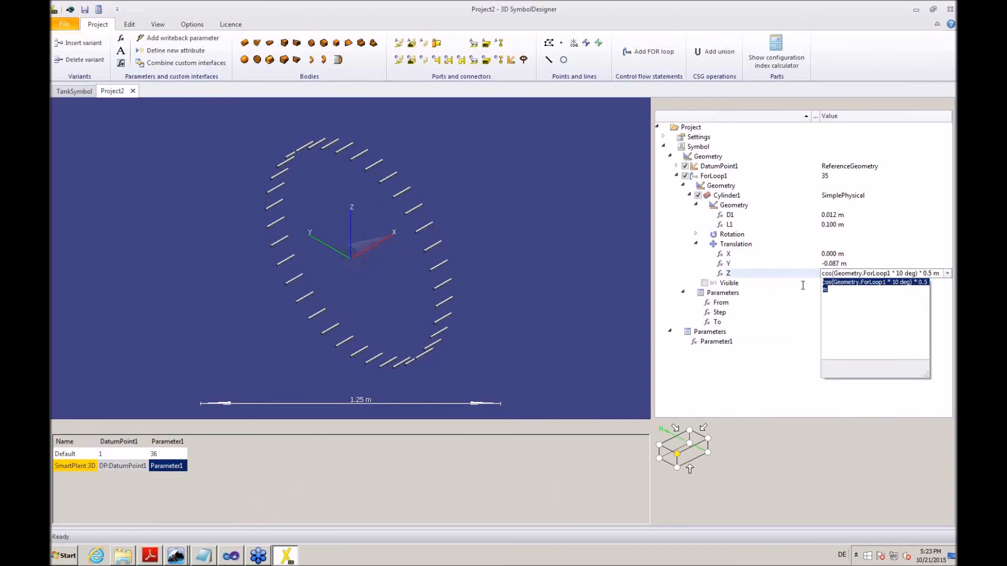
key("ctrl+v")
key("Delete")
key("Delete")
key("Delete")
type("cos")
key("Return")
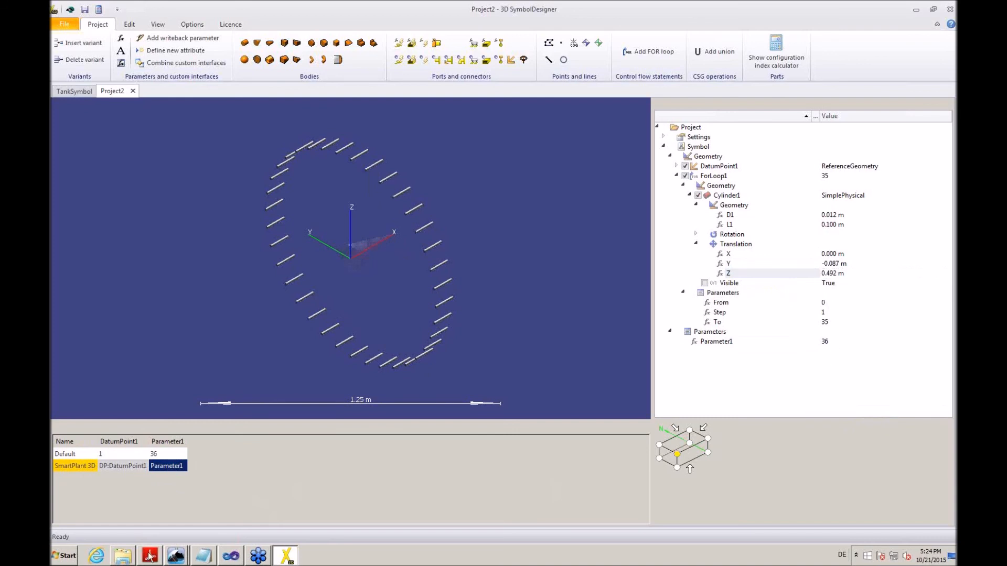
- Try the values 6 and 5 for Parameter1 of the Default variant to test the circular arrangement
left_click(162, 454)
left_click(160, 455)
type("6")
key("Return")
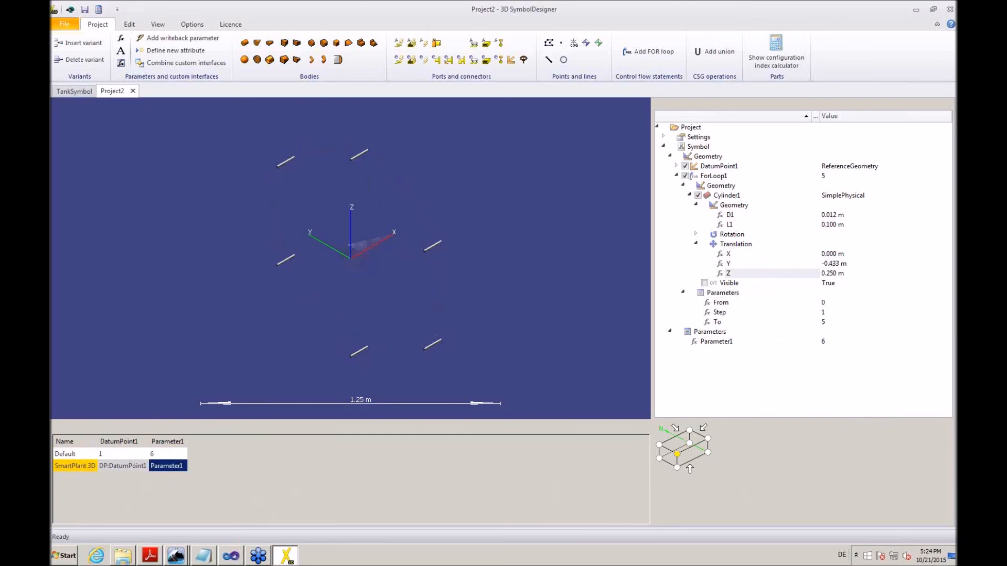
left_click(157, 455)
left_click(158, 455)
type("5")
key("Return")
- Set Parameter1 of the Default variant to 70
left_click(159, 454)
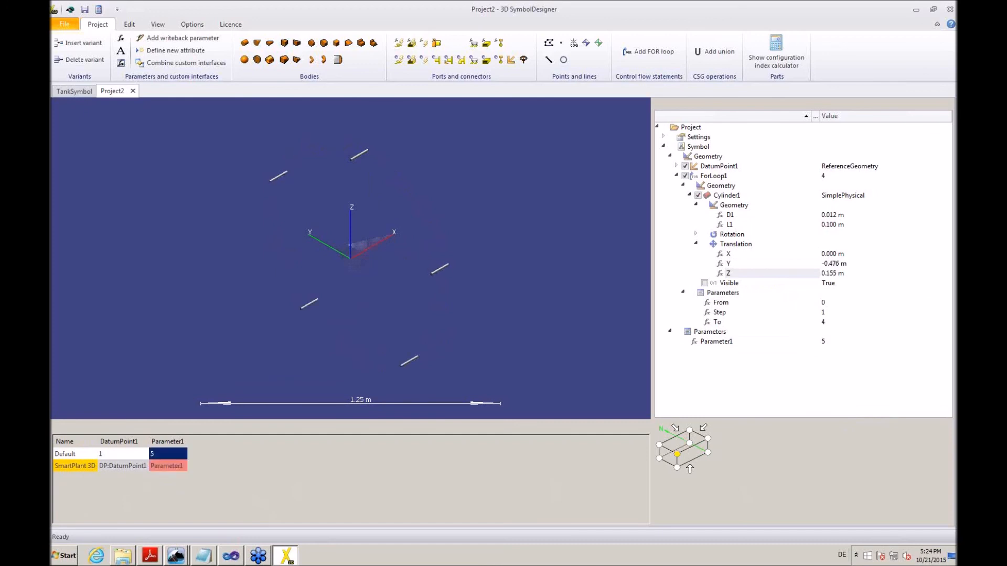
left_click(159, 455)
type("70")
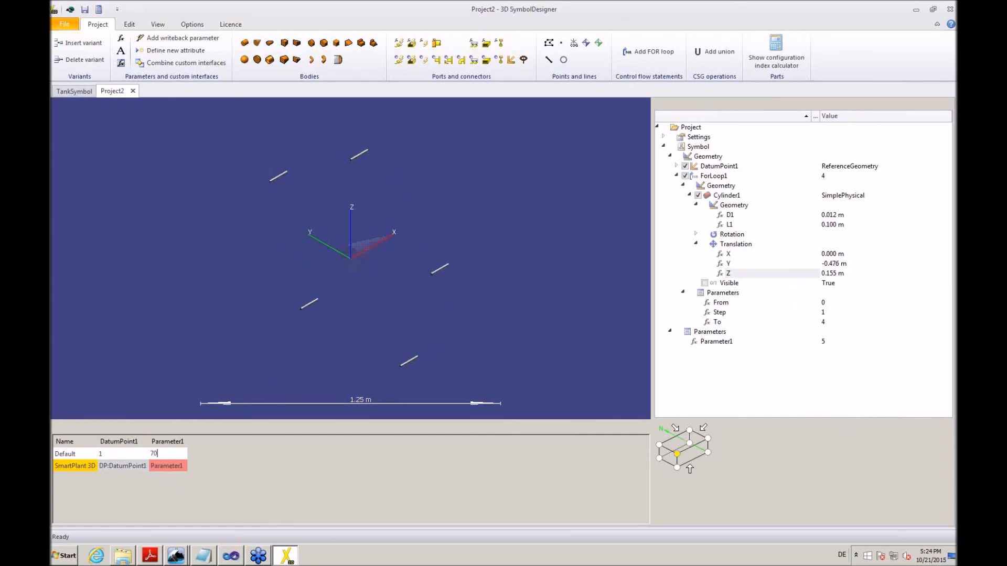
key("Return")
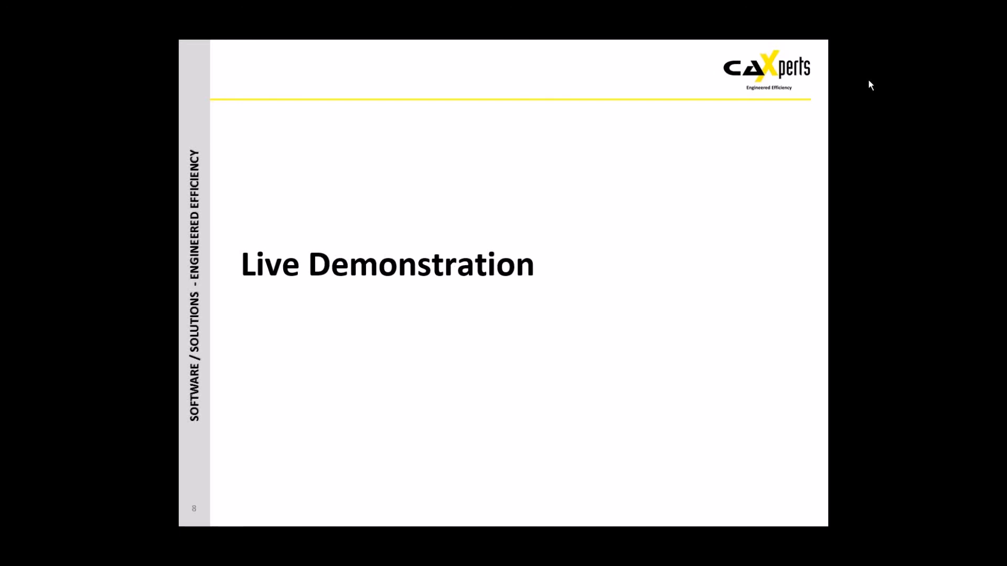
left_click(381, 393)
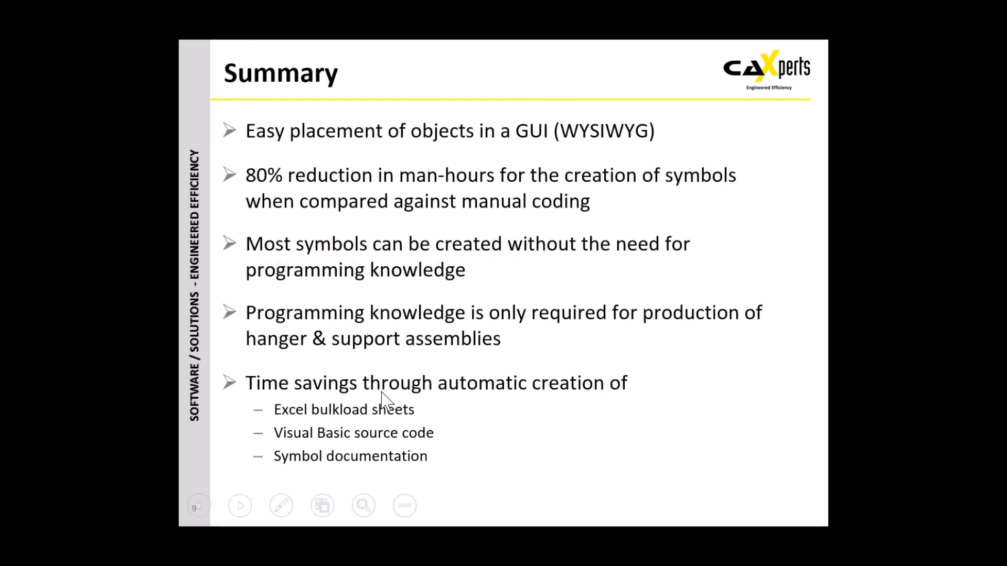